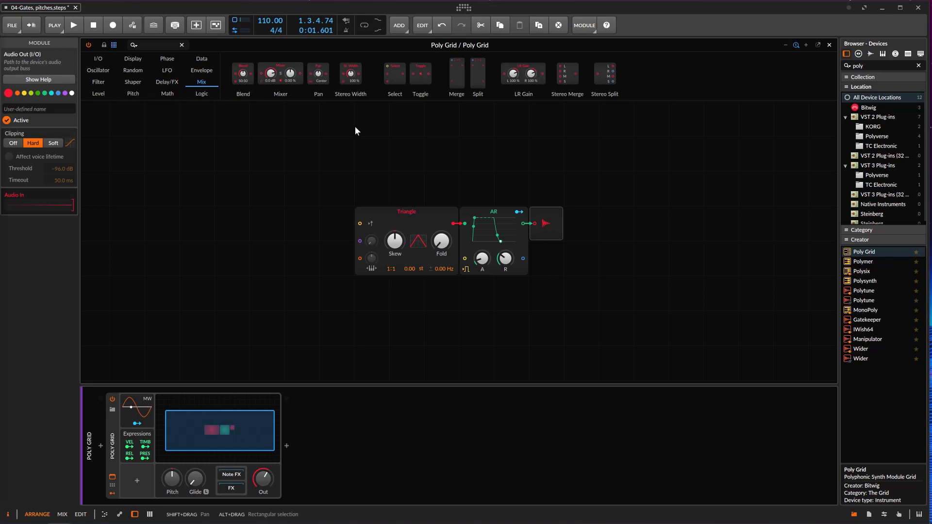
Step: Place a Gates sequencer module directly below the Triangle oscillator
{"action": "left_click", "coordinate": [201, 59]}
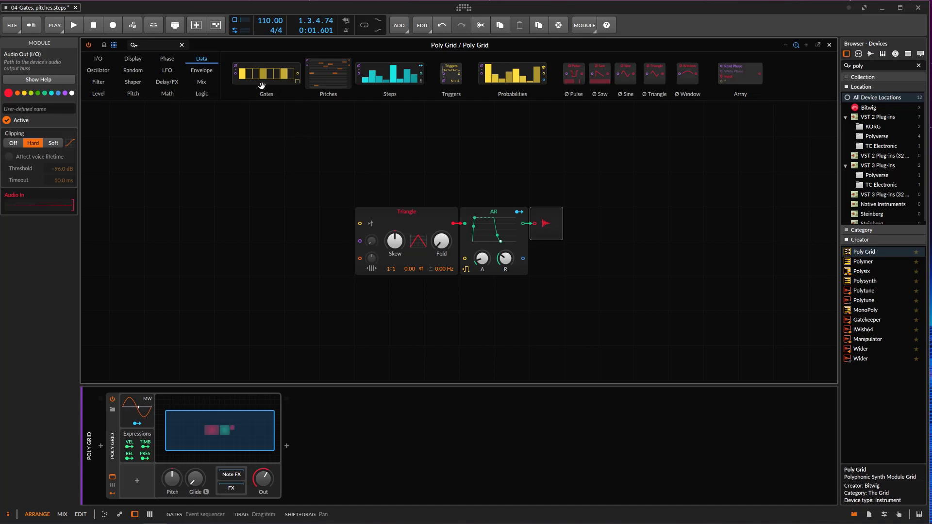
{"action": "left_click_drag", "start_coordinate": [262, 86], "coordinate": [373, 290]}
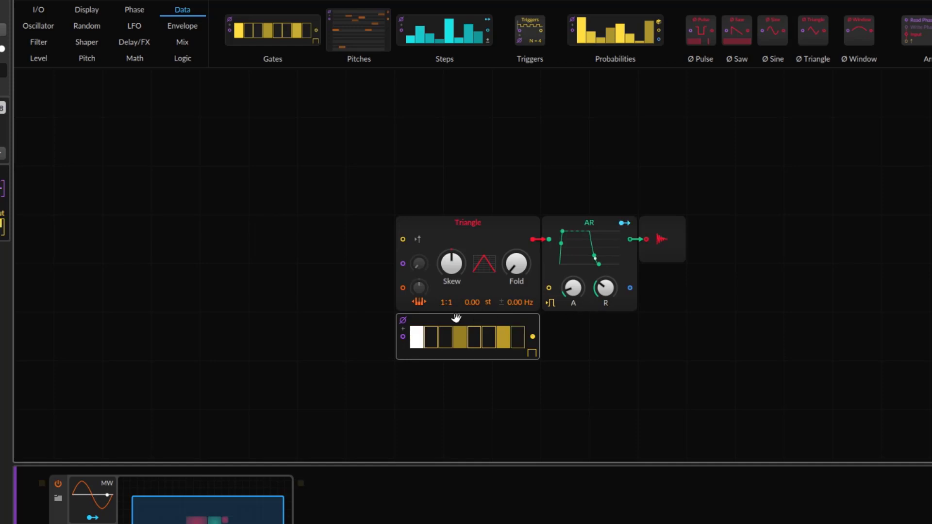
{"action": "key", "text": "Delete"}
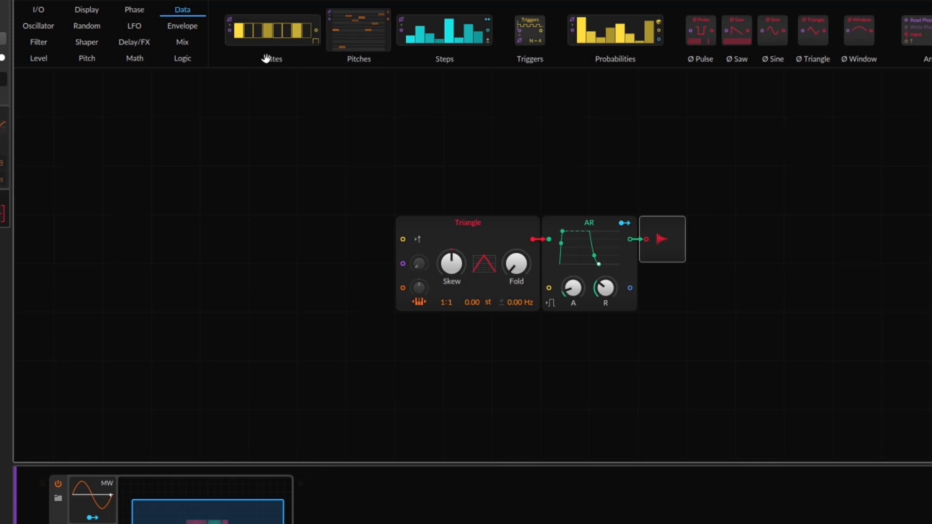
{"action": "left_click_drag", "start_coordinate": [232, 44], "coordinate": [457, 323]}
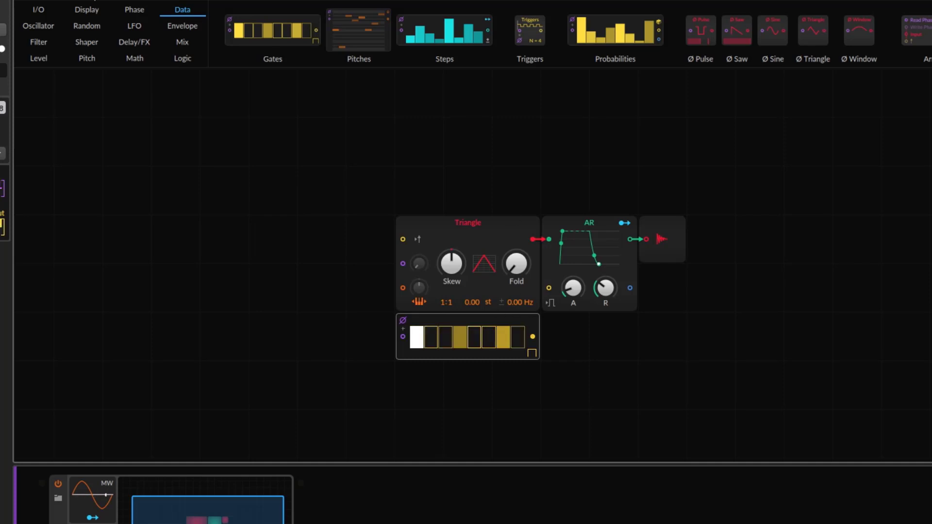
Step: Add an Oscilloscope beside the Gates module, widen it, and connect the Gates output to its first signal input
{"action": "left_click", "coordinate": [92, 11]}
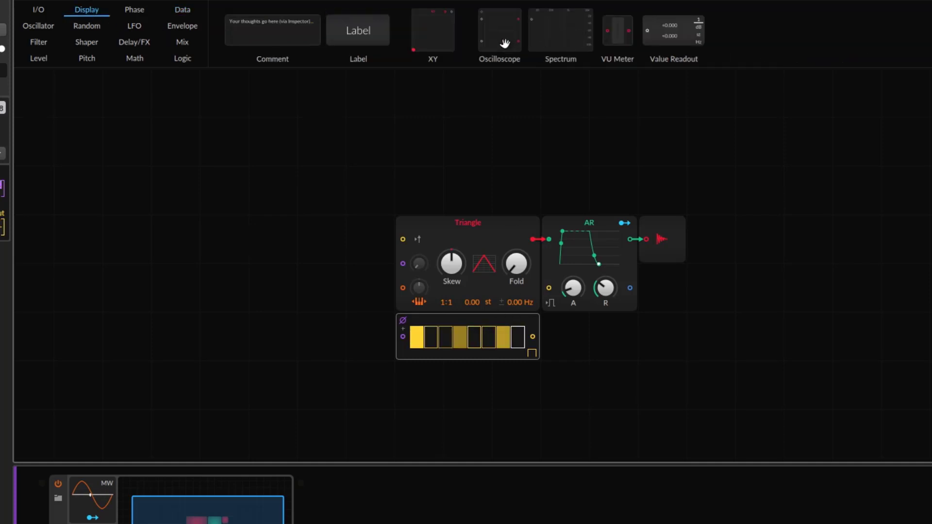
{"action": "left_click_drag", "start_coordinate": [505, 43], "coordinate": [564, 358]}
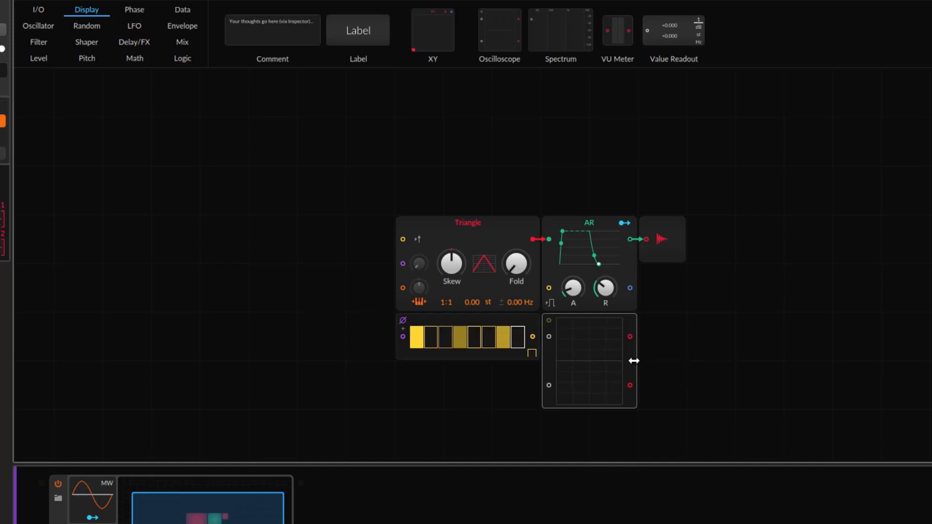
{"action": "left_click_drag", "start_coordinate": [636, 360], "coordinate": [901, 357]}
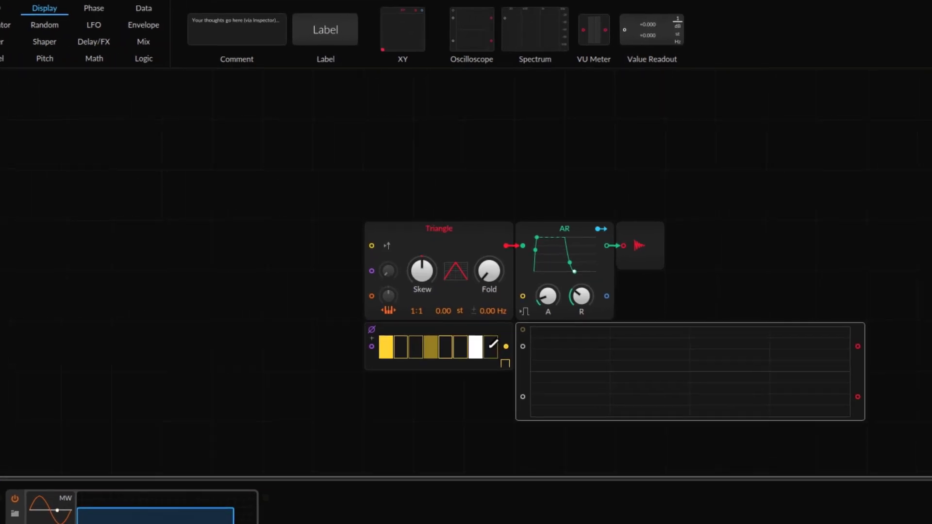
{"action": "left_click_drag", "start_coordinate": [532, 337], "coordinate": [549, 336]}
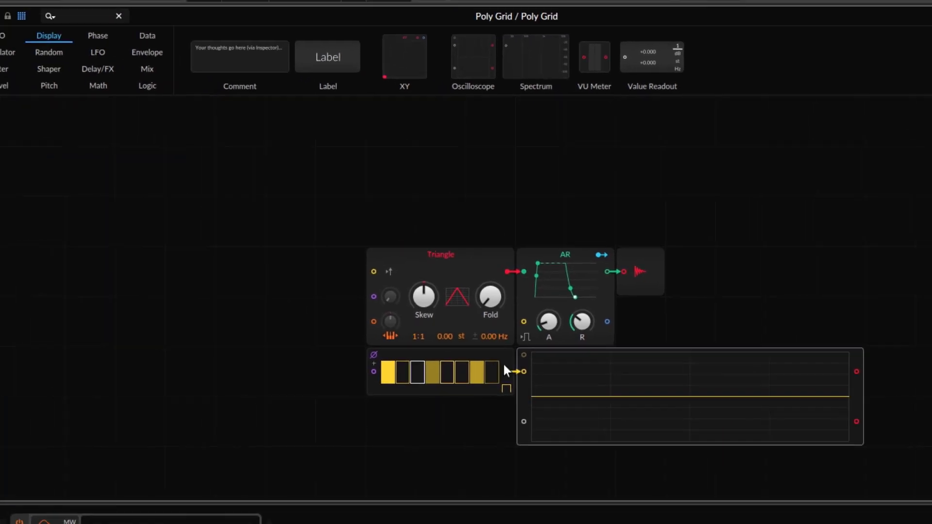
{"action": "left_click", "coordinate": [19, 178]}
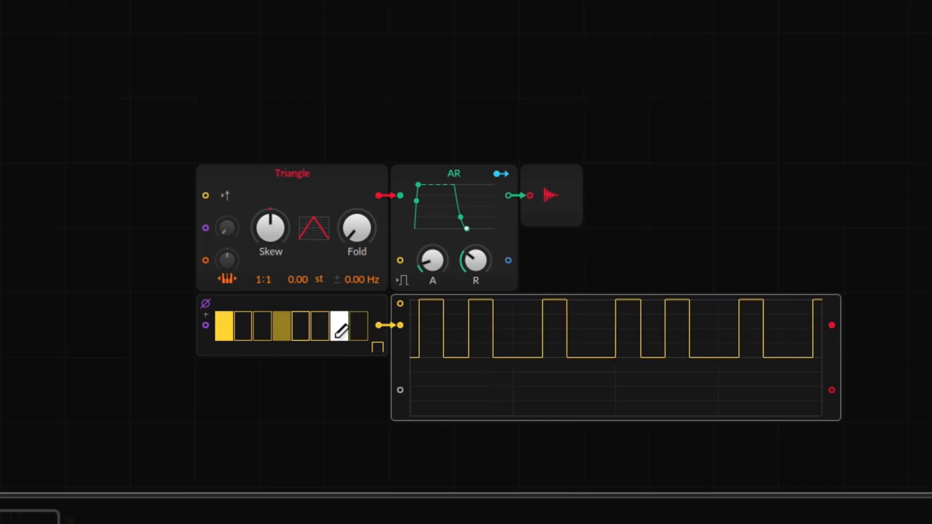
Step: Turn off the first, fourth and seventh gate steps, and turn on all eight steps
{"action": "left_click", "coordinate": [282, 331]}
{"action": "left_click", "coordinate": [338, 330]}
{"action": "left_click", "coordinate": [224, 328]}
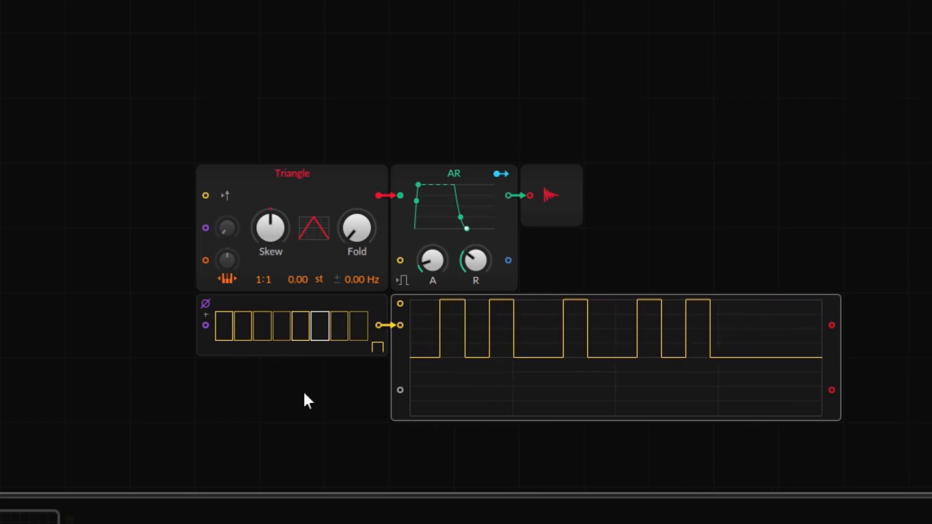
{"action": "left_click_drag", "start_coordinate": [224, 326], "coordinate": [360, 323]}
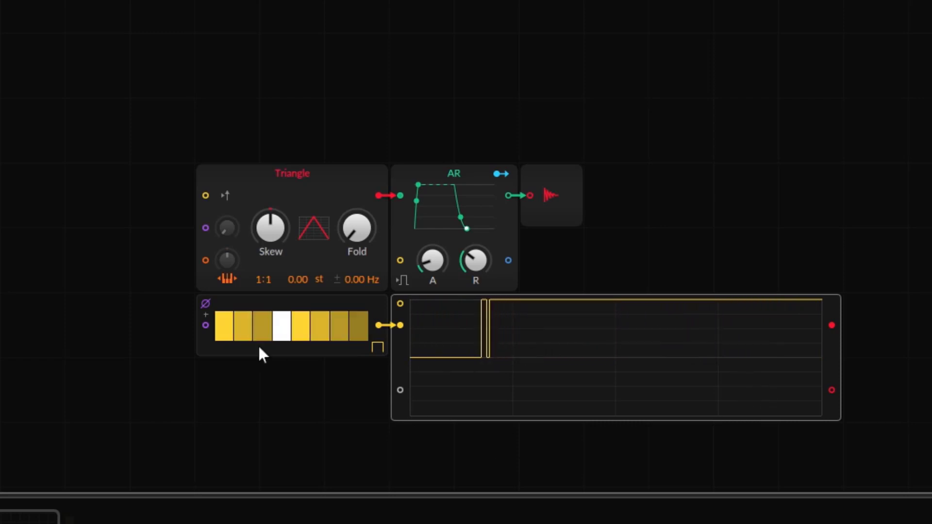
Step: Redraw the Gates pattern so that only the first, third and seventh steps are on
{"action": "left_click_drag", "start_coordinate": [224, 326], "coordinate": [238, 323]}
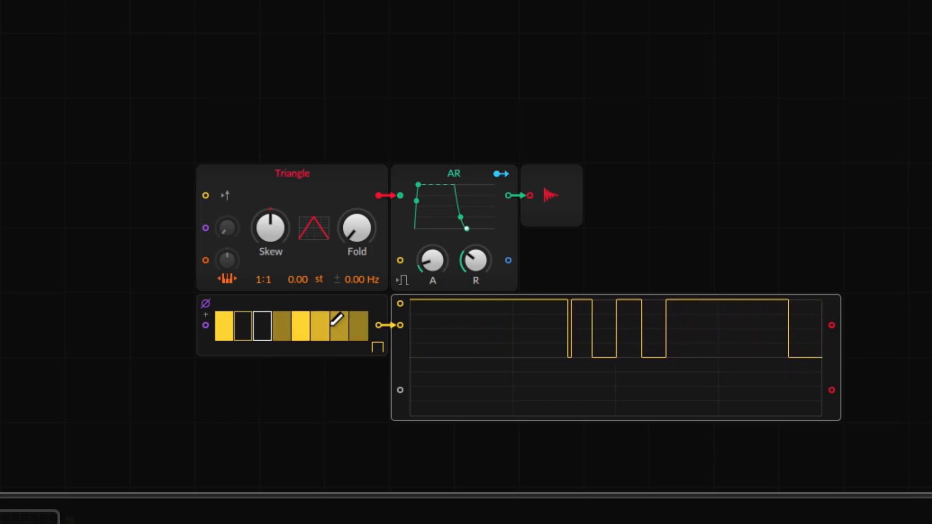
{"action": "left_click_drag", "start_coordinate": [360, 321], "coordinate": [350, 324]}
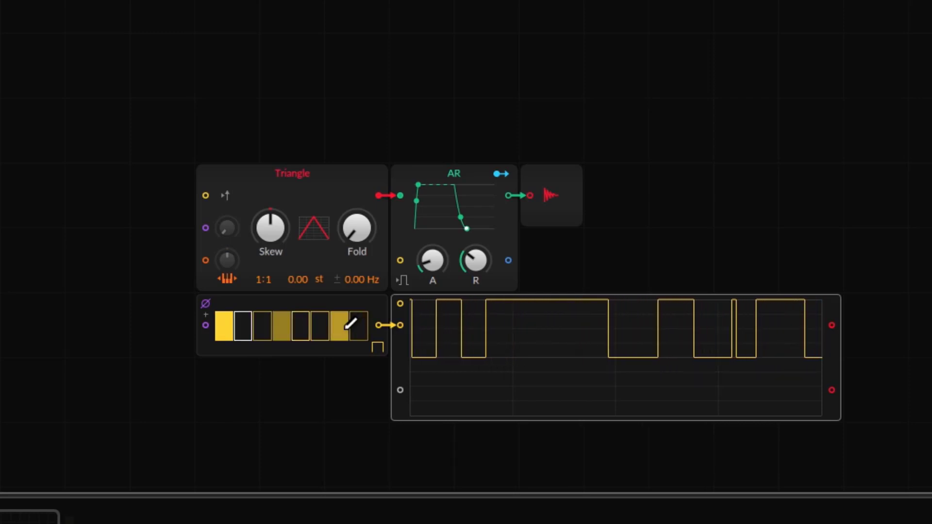
{"action": "left_click", "coordinate": [267, 328]}
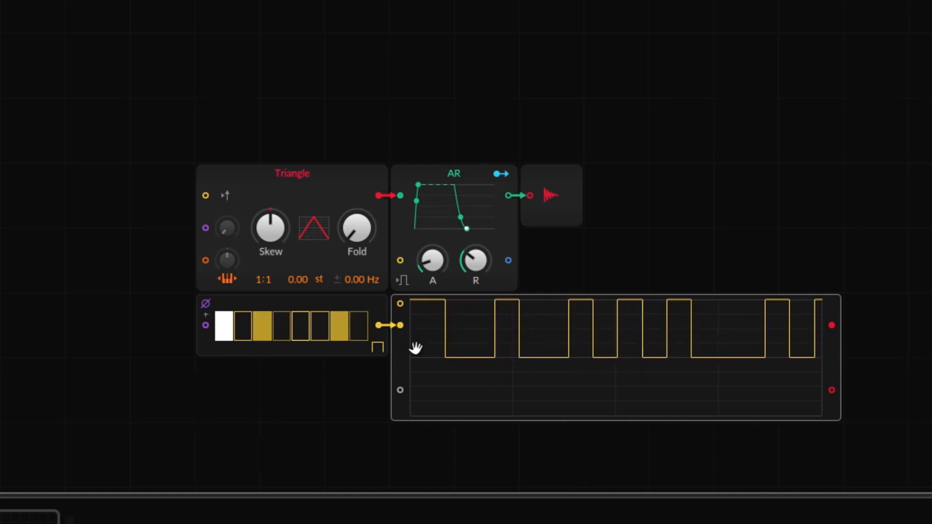
Step: Connect the Gates output to the AR envelope's gate input and move the Audio Out module away from the envelope to leave space
{"action": "left_click_drag", "start_coordinate": [379, 326], "coordinate": [405, 259]}
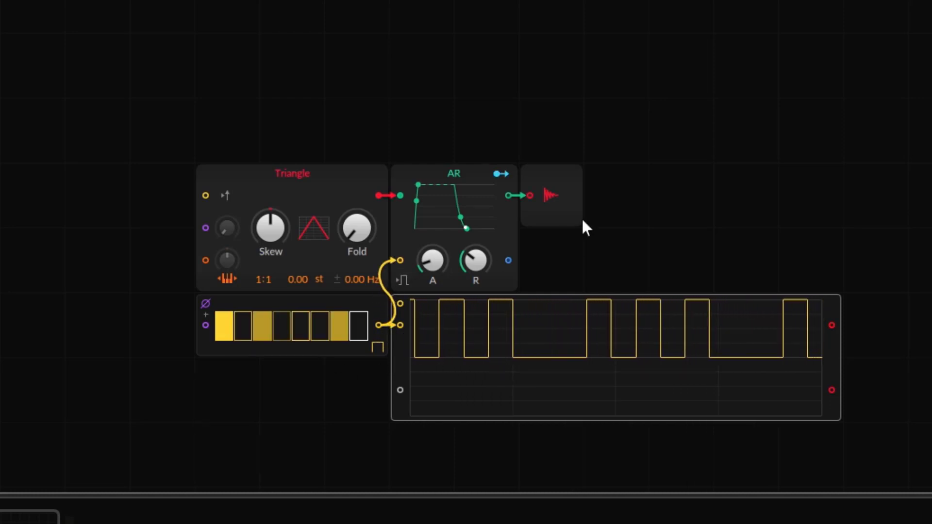
{"action": "left_click_drag", "start_coordinate": [581, 218], "coordinate": [650, 214]}
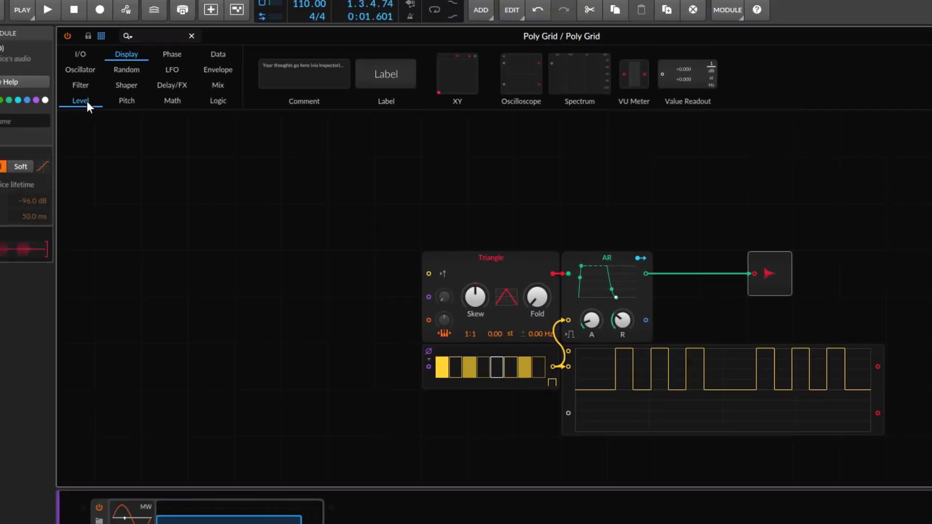
Step: Insert a Gain - Vol module between the AR envelope and the Audio Out, and set its gain to +2.5 dB
{"action": "left_click", "coordinate": [80, 101]}
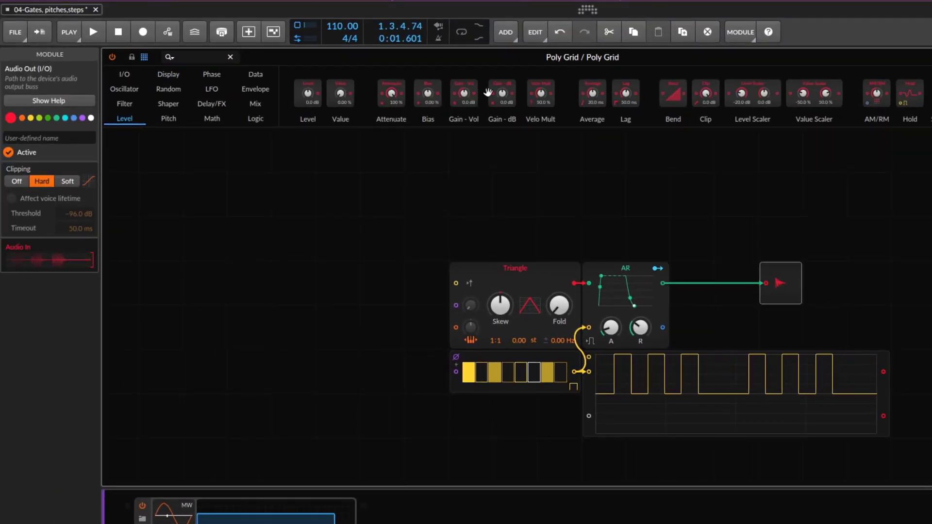
{"action": "left_click_drag", "start_coordinate": [466, 99], "coordinate": [466, 99]}
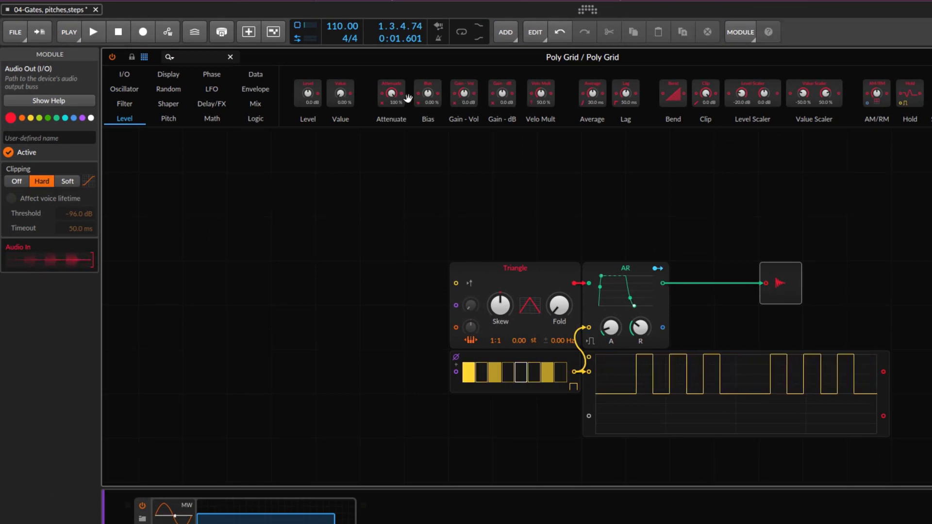
{"action": "left_click_drag", "start_coordinate": [451, 95], "coordinate": [693, 355]}
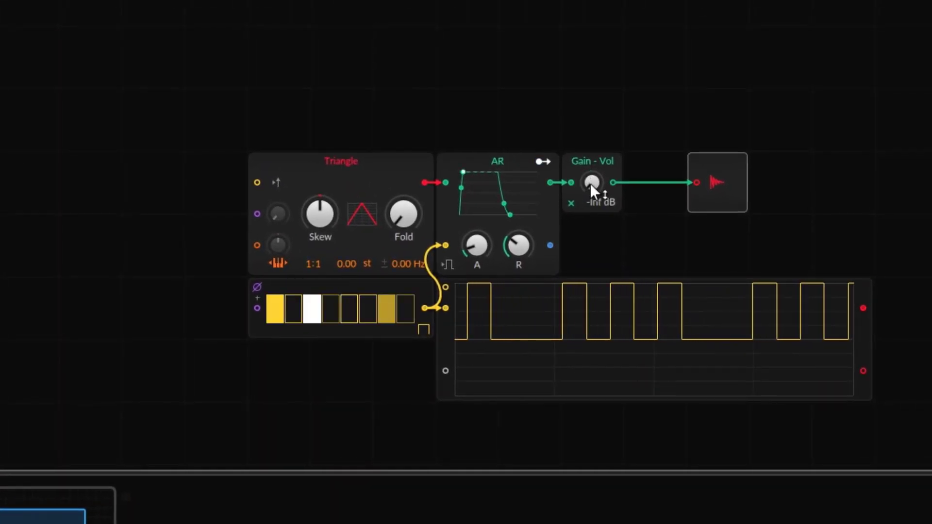
{"action": "left_click_drag", "start_coordinate": [591, 183], "coordinate": [592, 124]}
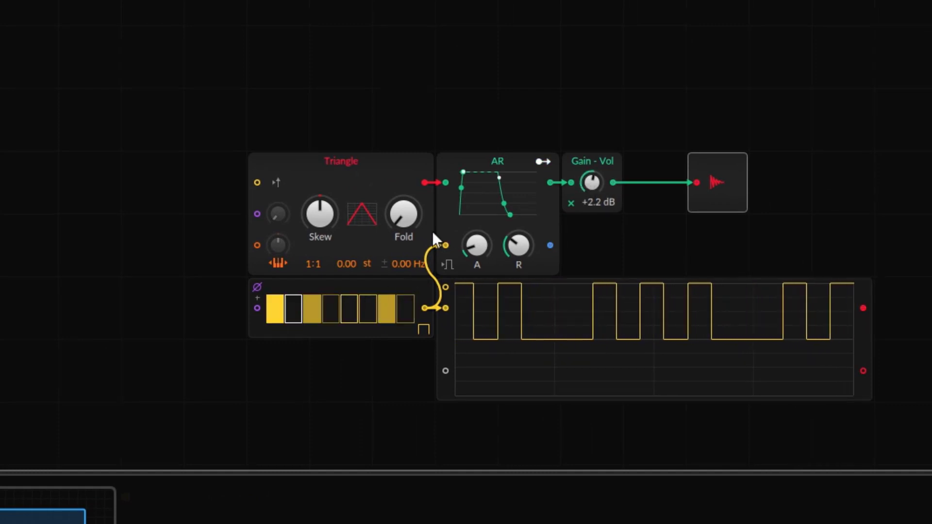
{"action": "left_click_drag", "start_coordinate": [599, 188], "coordinate": [599, 185]}
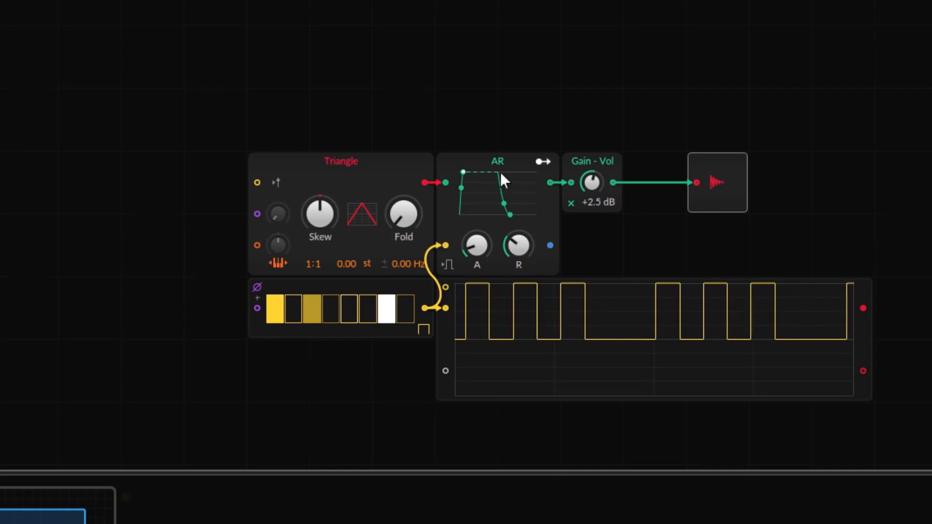
Step: Replace the AR envelope with an ADSR and try its sustain at 100 % and at 24 %
{"action": "left_click", "coordinate": [478, 163]}
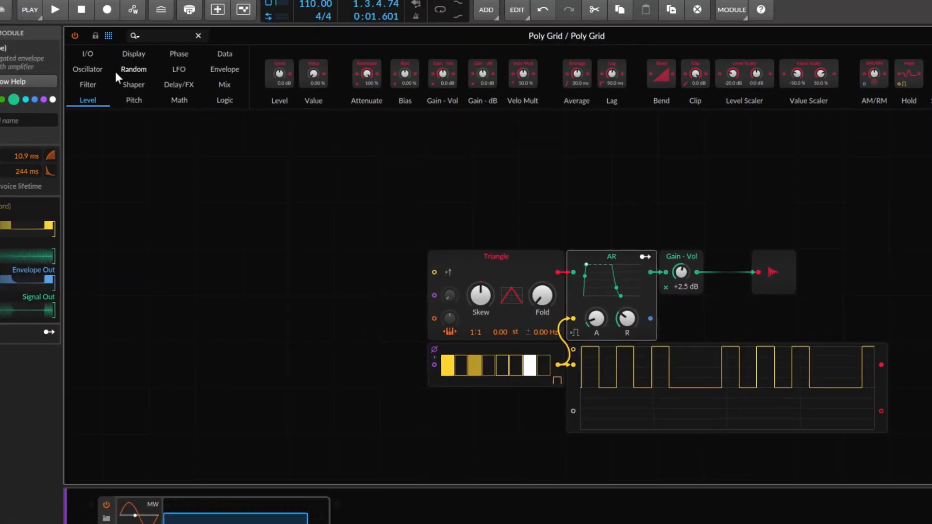
{"action": "left_click", "coordinate": [224, 69]}
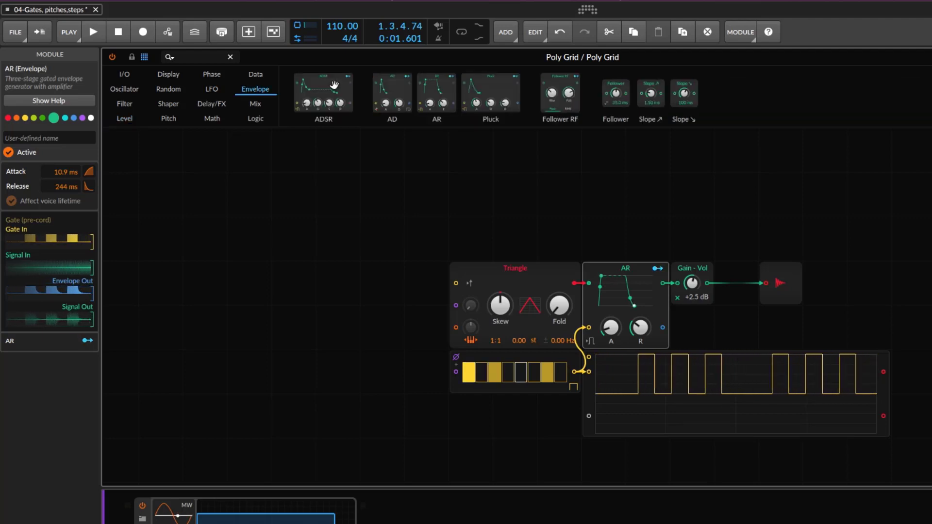
{"action": "left_click_drag", "start_coordinate": [326, 77], "coordinate": [624, 272]}
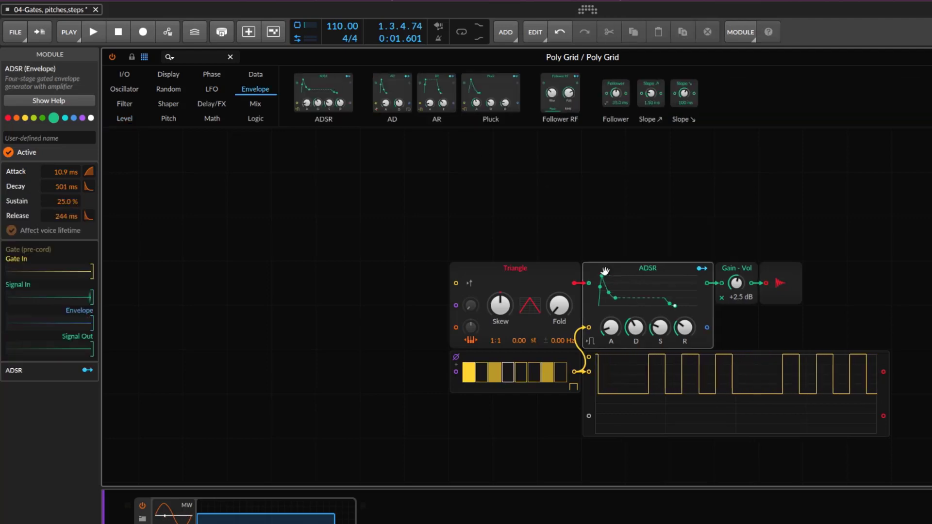
{"action": "left_click_drag", "start_coordinate": [661, 333], "coordinate": [661, 287]}
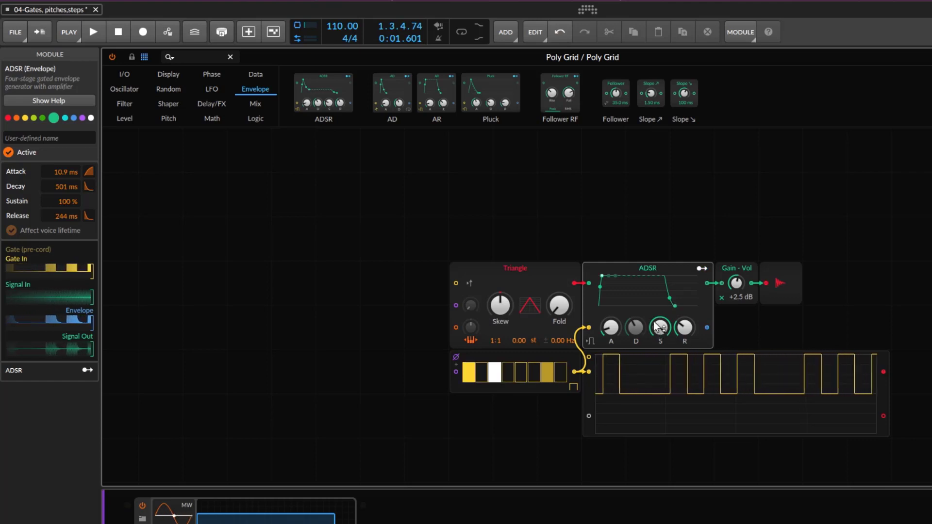
{"action": "left_click_drag", "start_coordinate": [660, 327], "coordinate": [659, 373]}
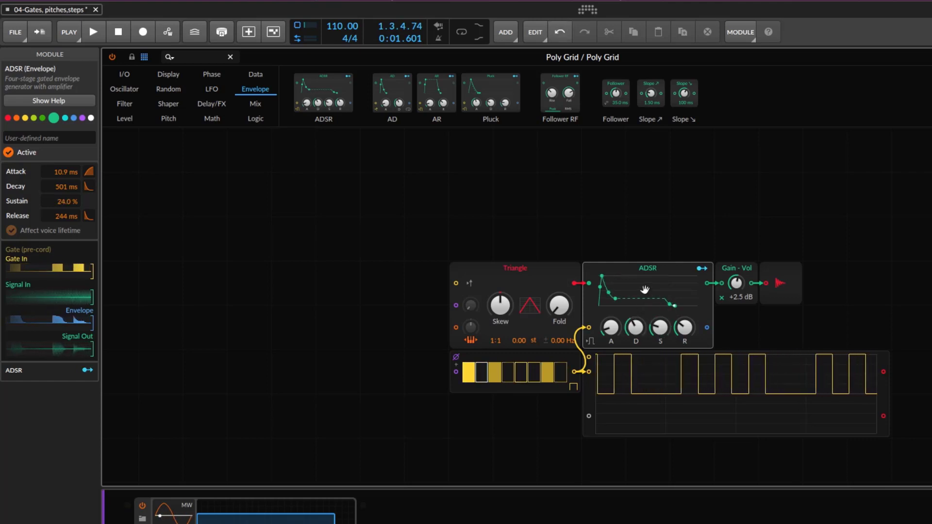
Step: Undo the two sustain changes and the replacement of the AR envelope
{"action": "key", "text": "ctrl+z"}
{"action": "key", "text": "ctrl+z"}
{"action": "key", "text": "ctrl+z"}
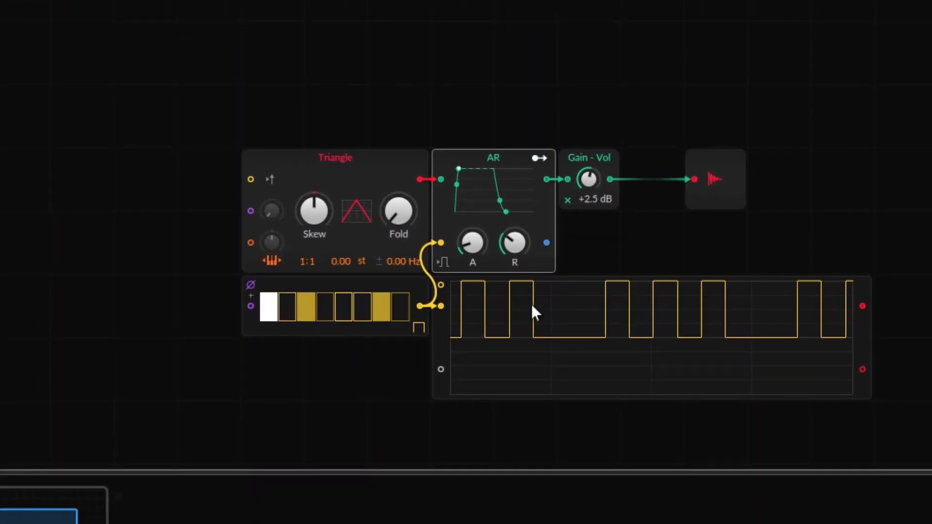
Step: Try the fifth gate step on and off, and look at the output mode options of the Gates module
{"action": "left_click", "coordinate": [344, 306]}
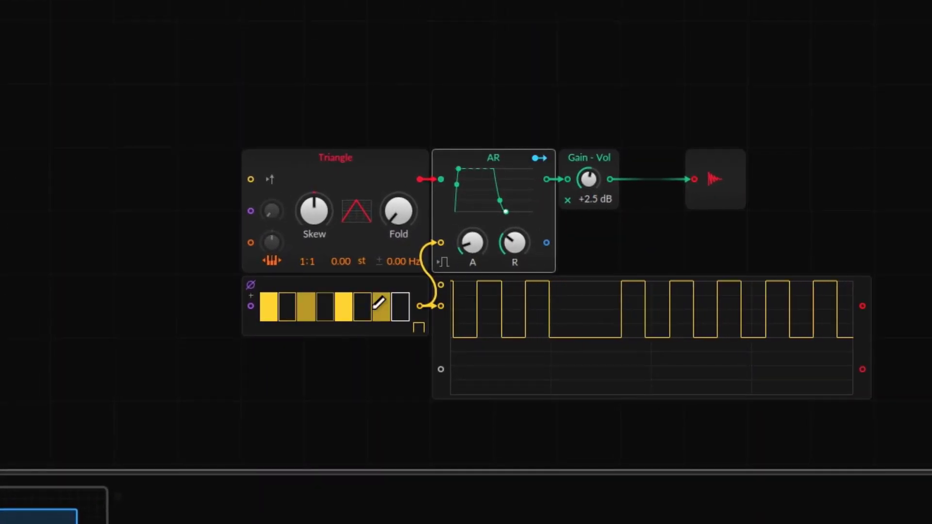
{"action": "left_click", "coordinate": [344, 306]}
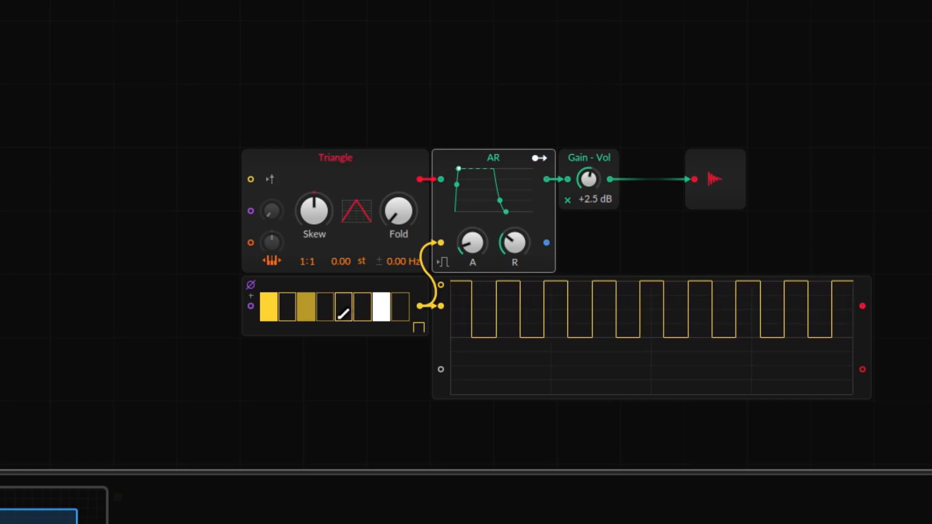
{"action": "left_click", "coordinate": [419, 328]}
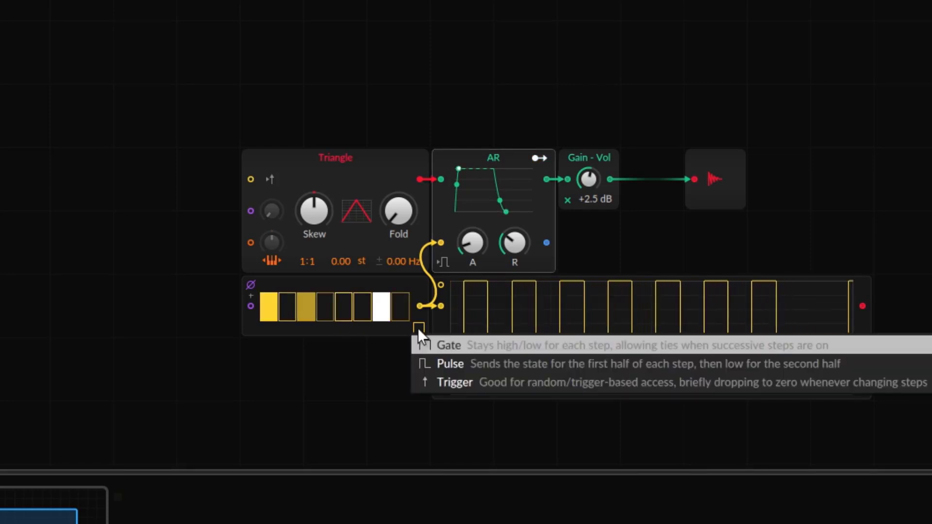
{"action": "left_click", "coordinate": [251, 322]}
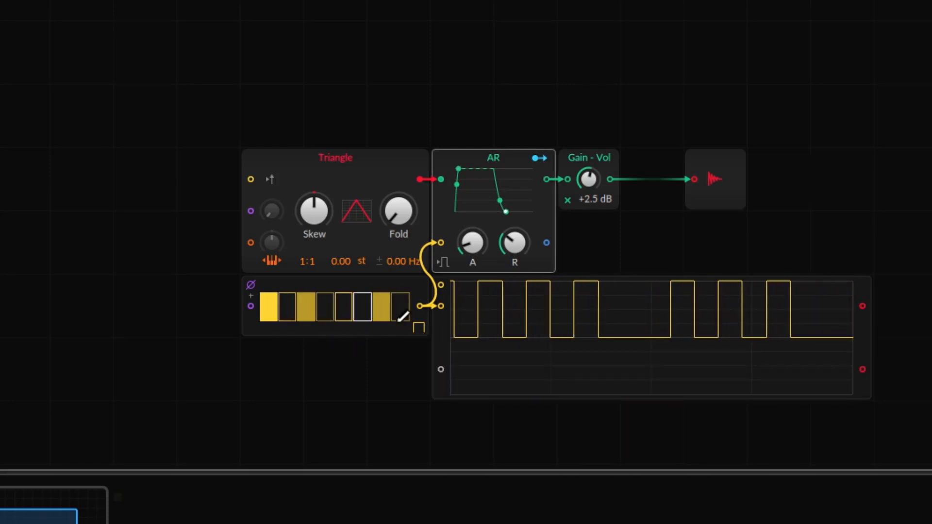
Step: Turn on the eighth gate step and set the Gates output mode to Pulse
{"action": "left_click", "coordinate": [401, 304]}
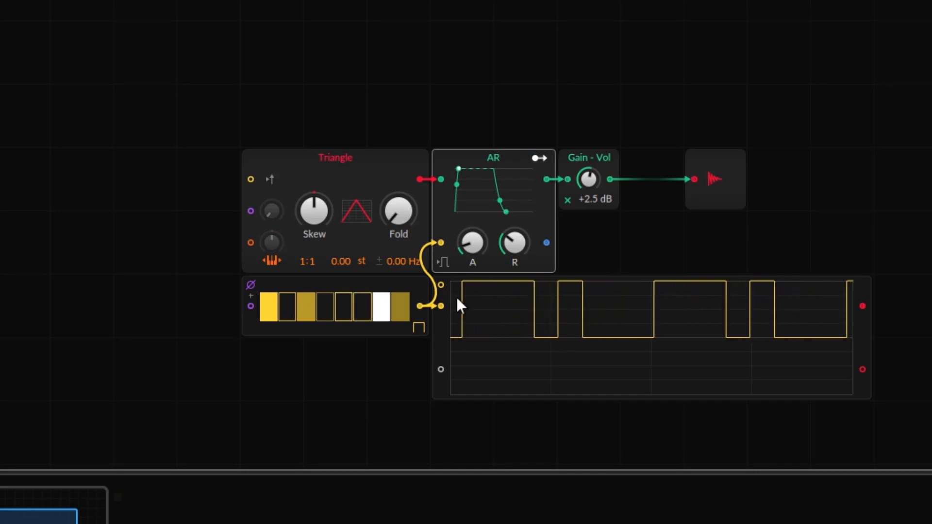
{"action": "left_click", "coordinate": [417, 327]}
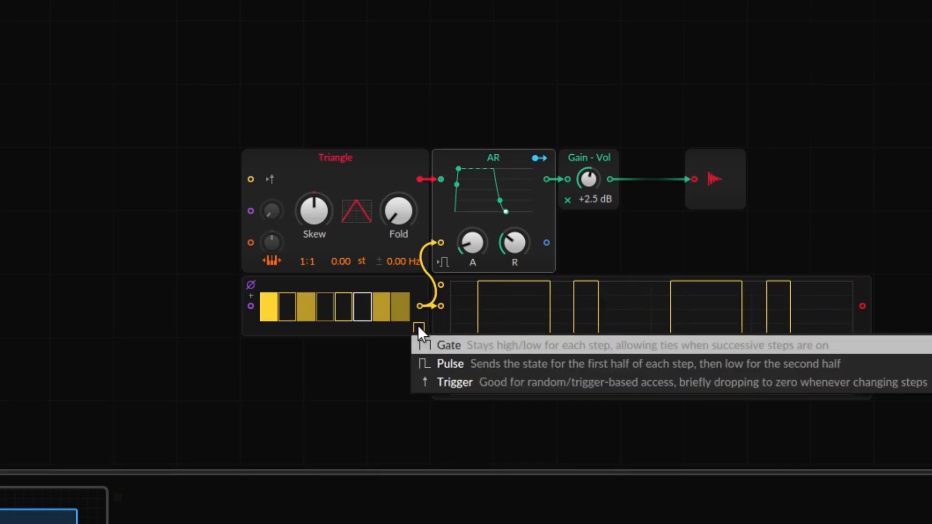
{"action": "left_click", "coordinate": [470, 364]}
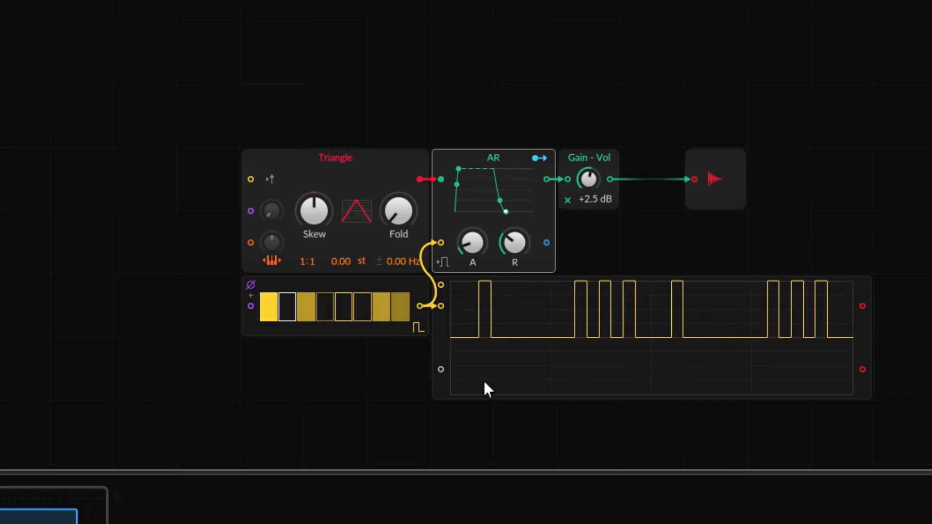
Step: Set the Gates output mode to Trigger and try its eighth step off and on
{"action": "left_click", "coordinate": [418, 327]}
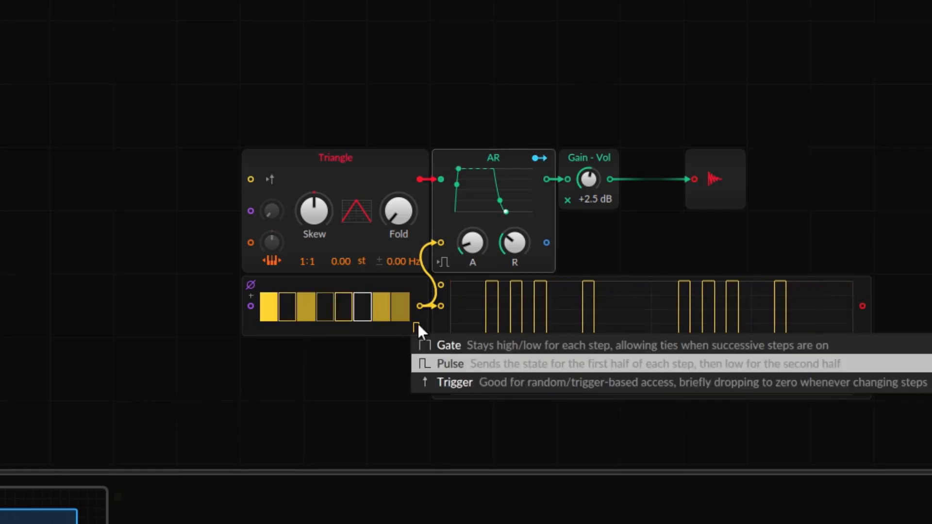
{"action": "left_click", "coordinate": [454, 383]}
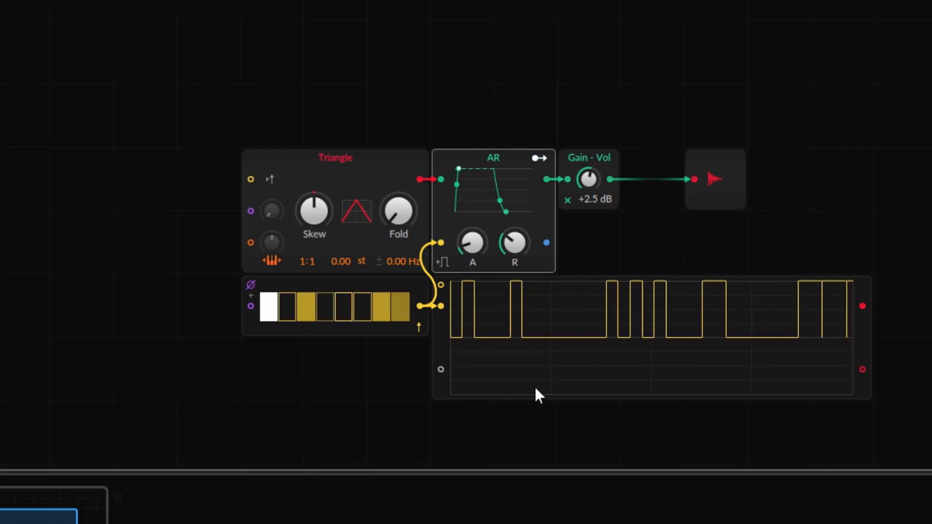
{"action": "left_click", "coordinate": [399, 308]}
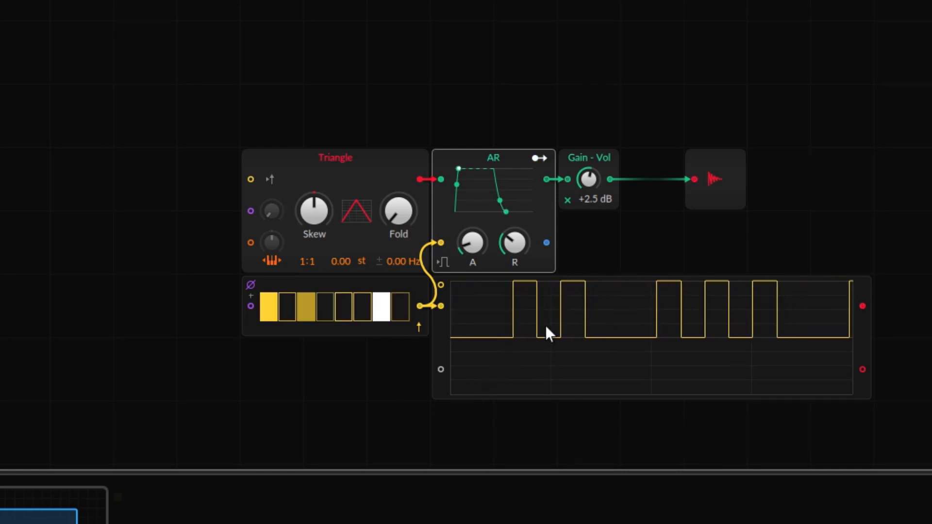
{"action": "left_click", "coordinate": [419, 327]}
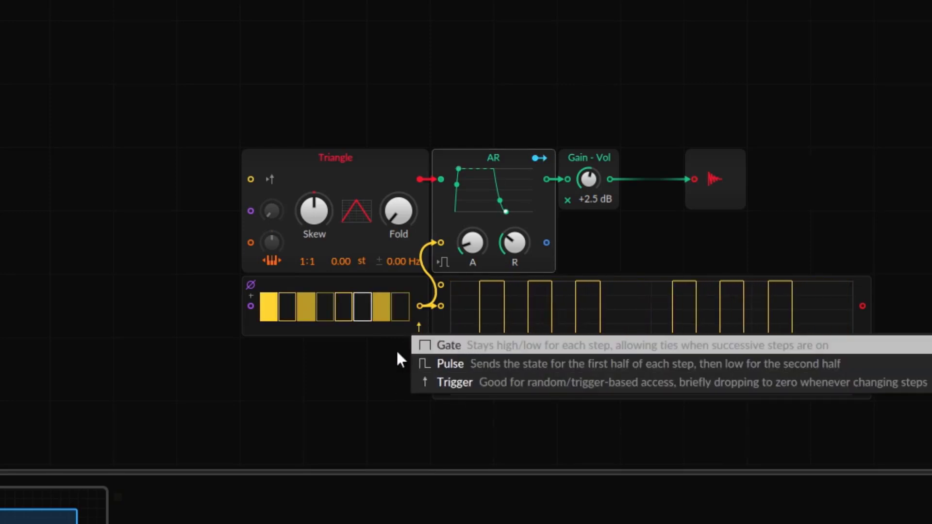
{"action": "left_click", "coordinate": [255, 326]}
{"action": "left_click", "coordinate": [408, 297]}
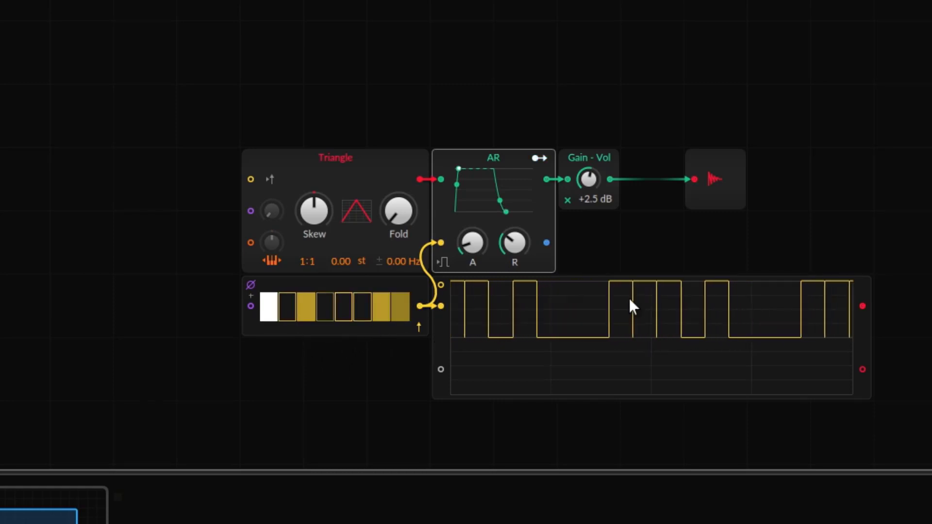
Step: Switch the Gates output mode to Gate and back to Trigger to compare how successive active steps appear on the oscilloscope
{"action": "left_click", "coordinate": [419, 326]}
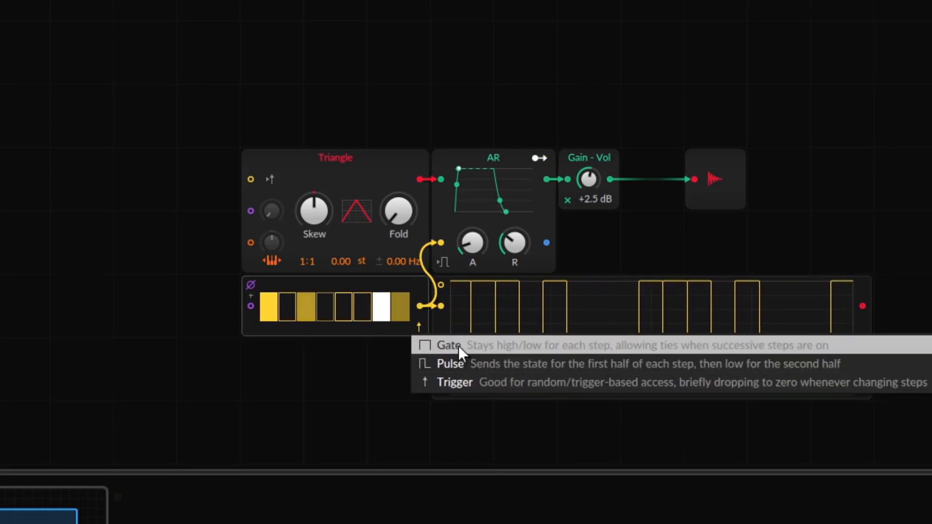
{"action": "left_click", "coordinate": [459, 345]}
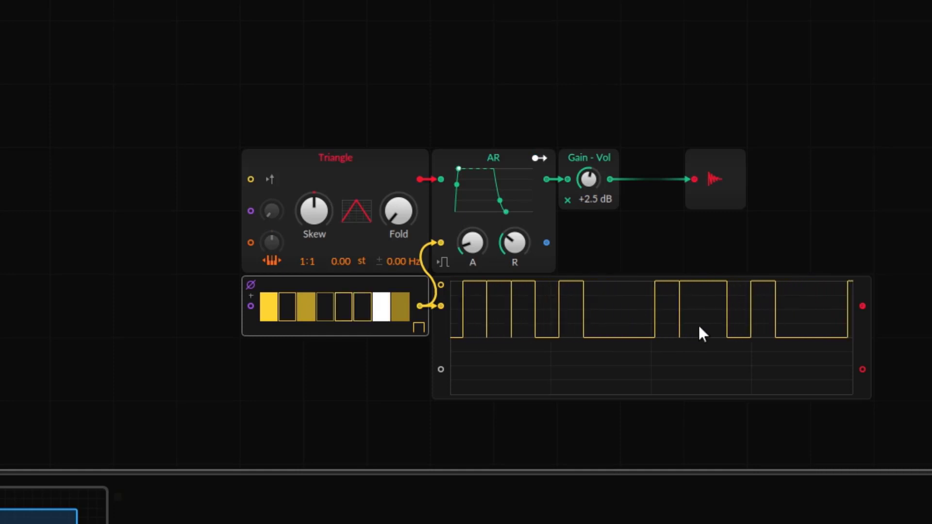
{"action": "left_click", "coordinate": [418, 329]}
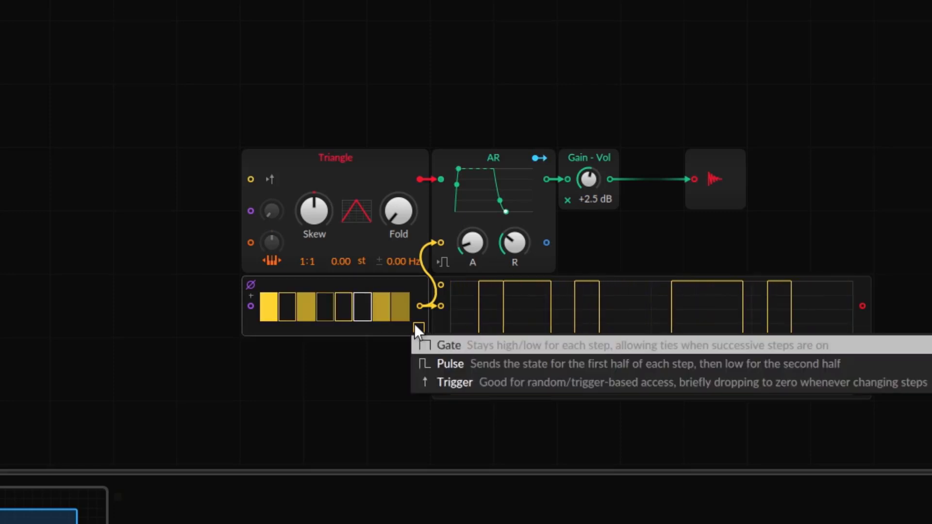
{"action": "left_click", "coordinate": [466, 381]}
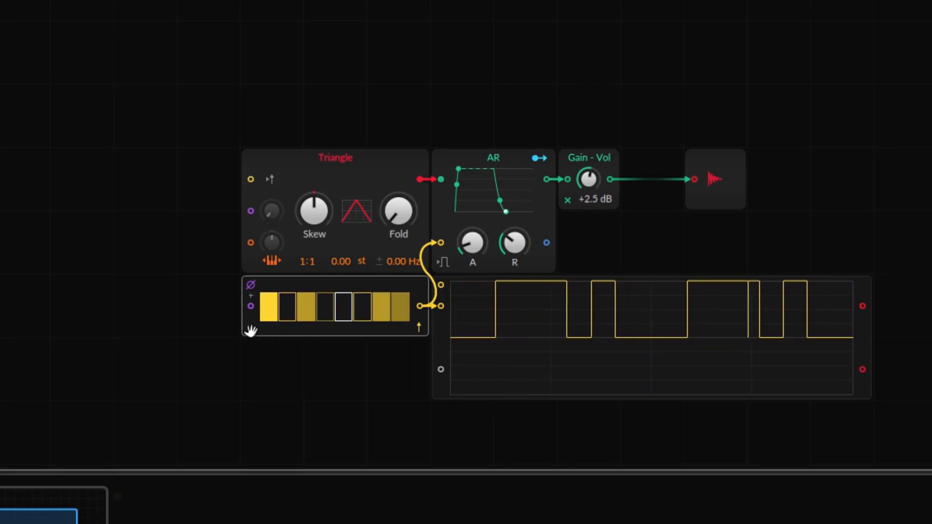
{"action": "left_click", "coordinate": [418, 329]}
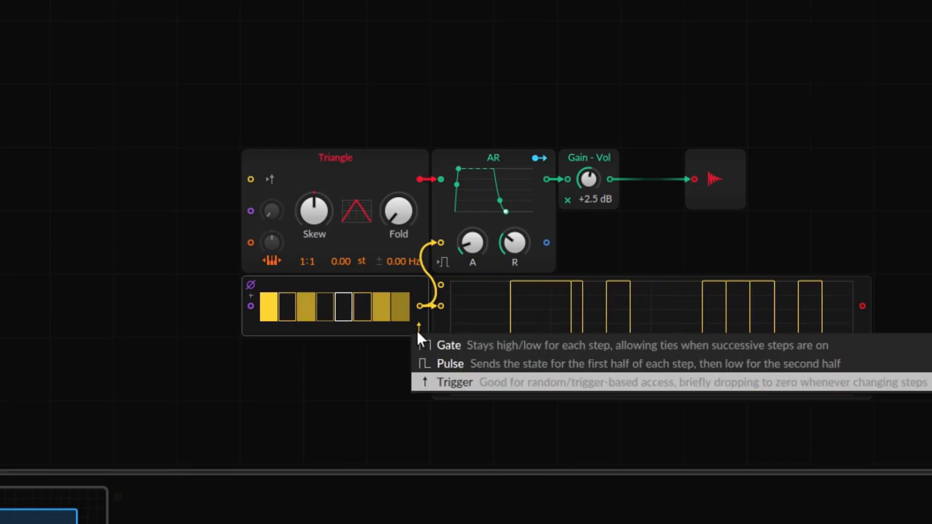
{"action": "left_click", "coordinate": [247, 327]}
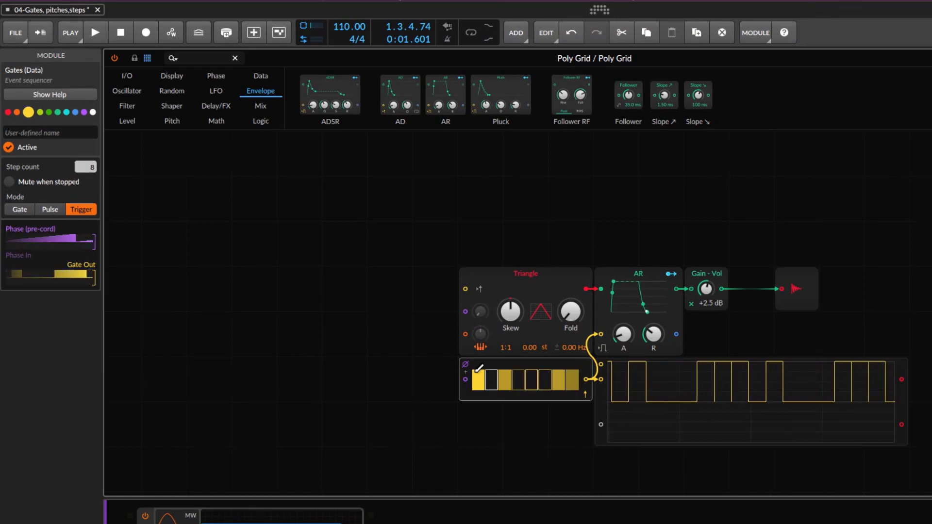
Step: Widen the Gates module in the free space beside the Triangle and try it with 64 steps in Pulse mode
{"action": "left_click_drag", "start_coordinate": [466, 399], "coordinate": [264, 398]}
{"action": "left_click_drag", "start_coordinate": [367, 394], "coordinate": [421, 391]}
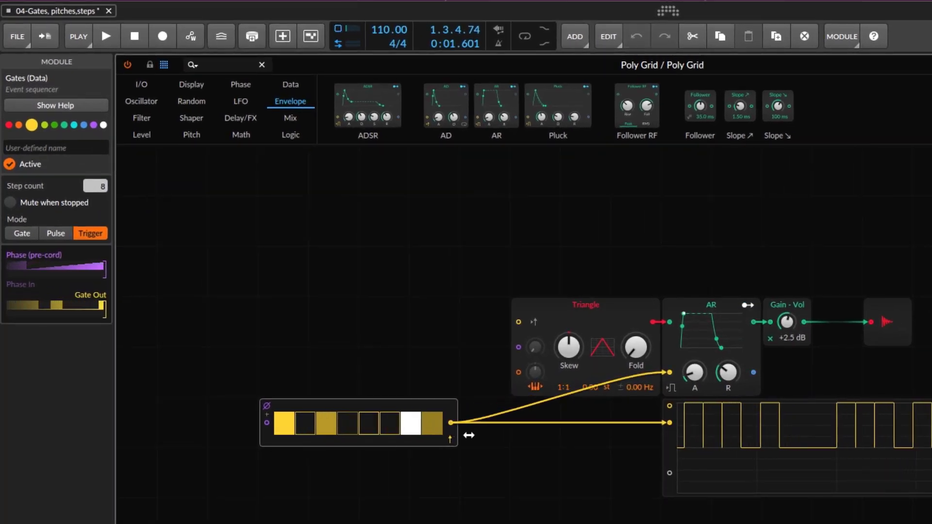
{"action": "left_click_drag", "start_coordinate": [469, 436], "coordinate": [654, 434]}
{"action": "left_click_drag", "start_coordinate": [101, 192], "coordinate": [101, 114]}
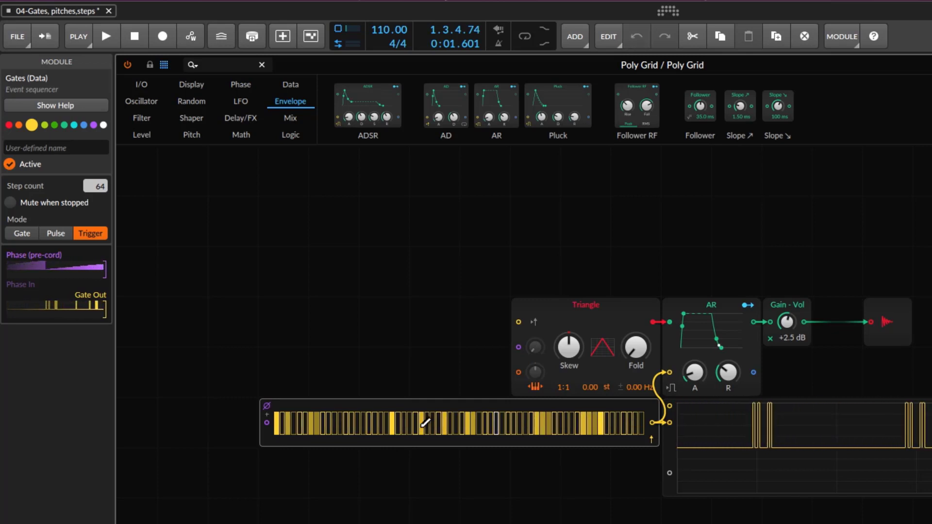
{"action": "left_click", "coordinate": [652, 439]}
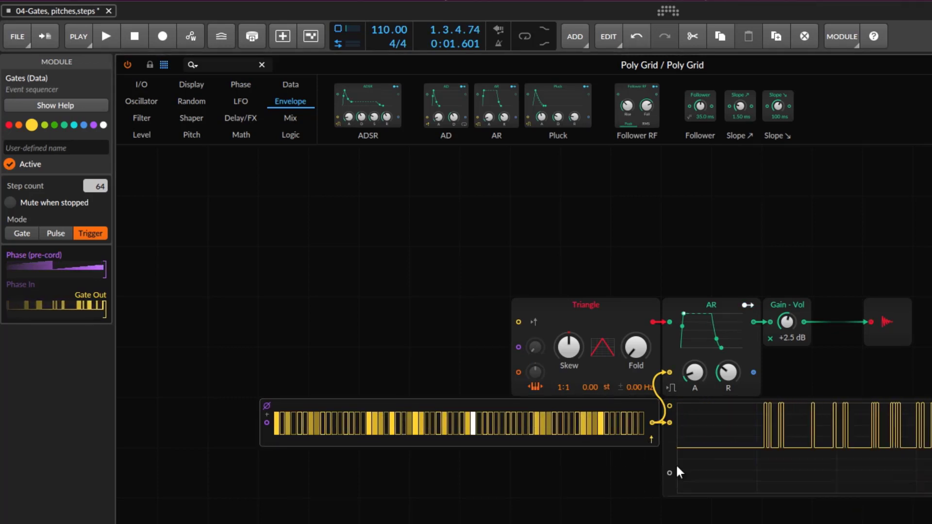
{"action": "left_click", "coordinate": [677, 468]}
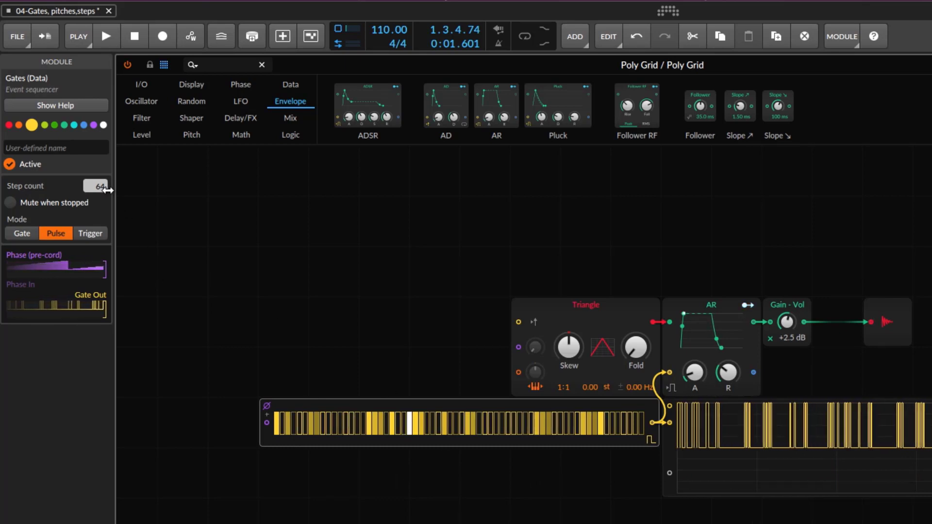
Step: Set the Gates step count to 8 and shrink the module back into its place beneath the Triangle
{"action": "left_click_drag", "start_coordinate": [105, 194], "coordinate": [105, 246]}
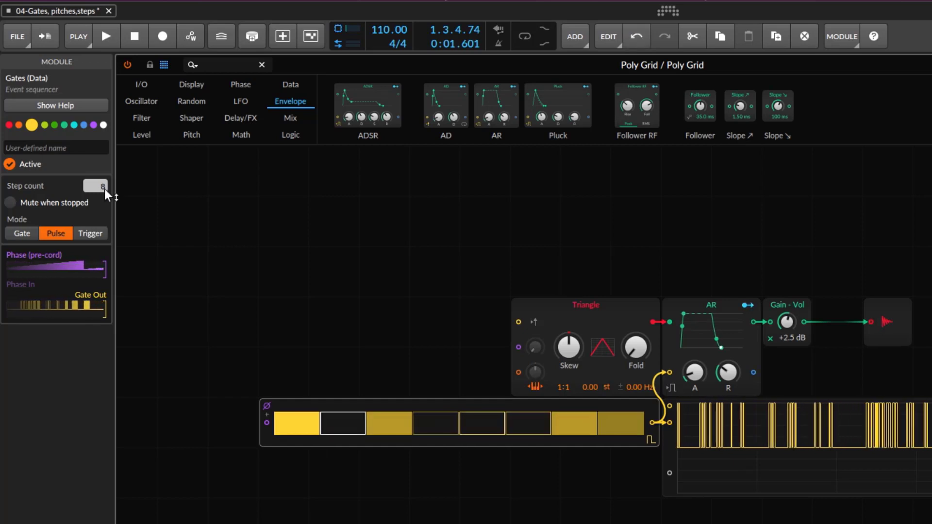
{"action": "left_click_drag", "start_coordinate": [659, 439], "coordinate": [447, 439]}
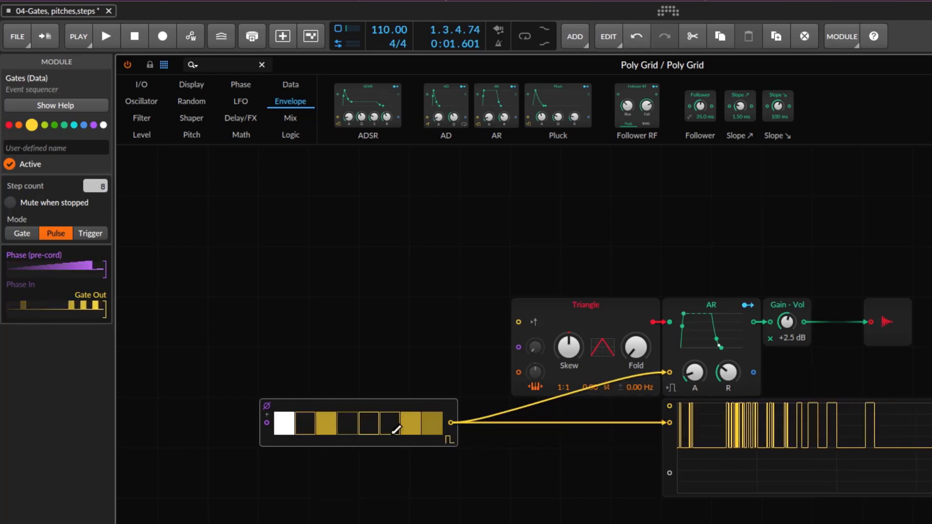
{"action": "left_click_drag", "start_coordinate": [298, 408], "coordinate": [498, 417]}
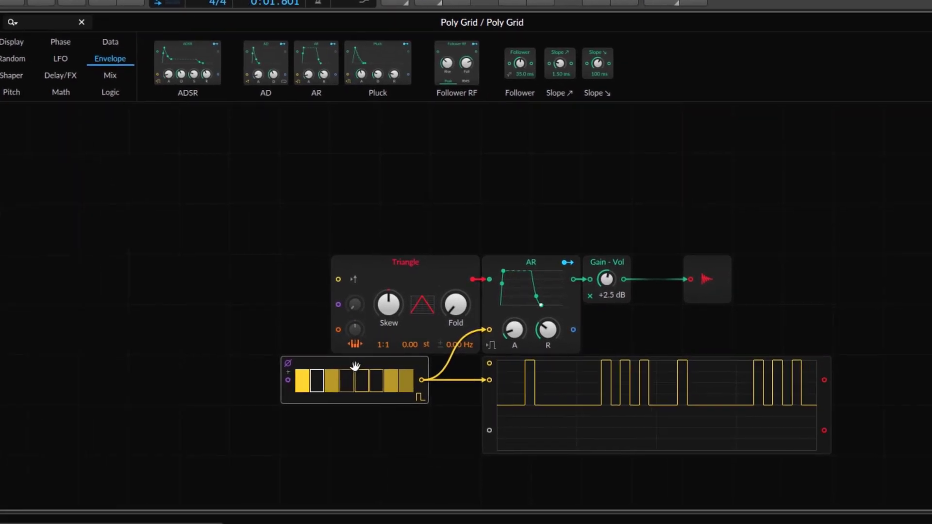
{"action": "left_click_drag", "start_coordinate": [535, 409], "coordinate": [585, 408]}
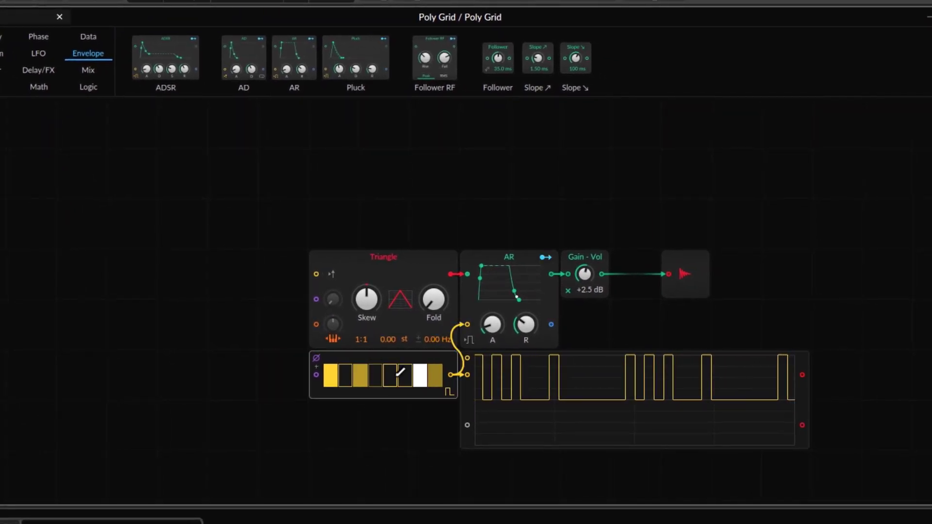
Step: Turn off the eighth gate step and lower the Gain - Vol level to -Inf dB
{"action": "left_click", "coordinate": [447, 392]}
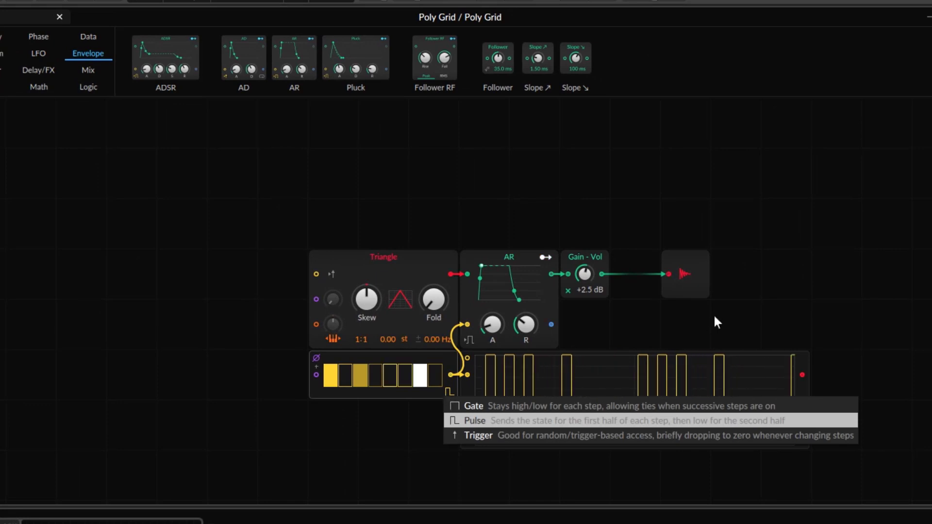
{"action": "left_click", "coordinate": [607, 286]}
{"action": "left_click_drag", "start_coordinate": [585, 275], "coordinate": [585, 349]}
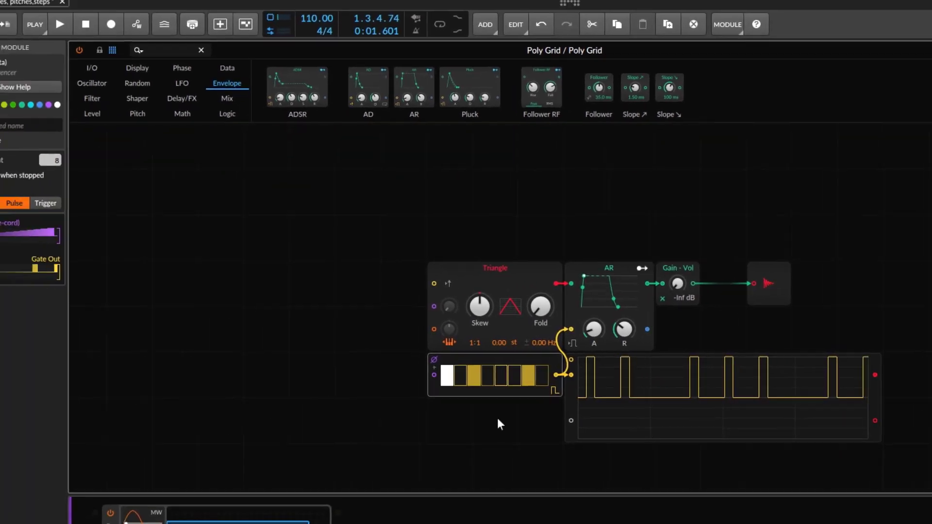
Step: Raise the Gain - Vol level to 0.0 dB and disable the device phase pre-cord on Gates
{"action": "left_click", "coordinate": [449, 376]}
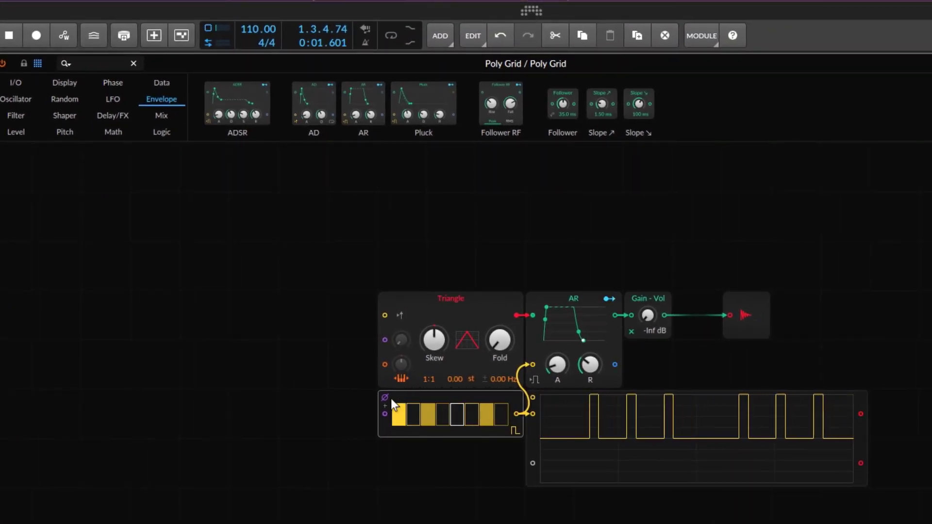
{"action": "left_click_drag", "start_coordinate": [648, 316], "coordinate": [649, 263]}
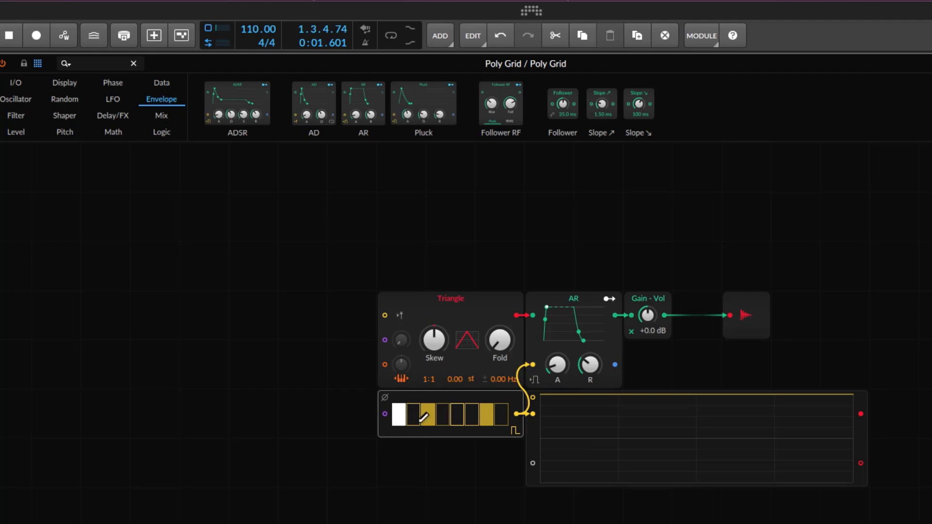
Step: Place a Phase In module to the left of Gates and wire it to the Gates phase input
{"action": "left_click", "coordinate": [16, 83]}
{"action": "left_click_drag", "start_coordinate": [252, 106], "coordinate": [289, 386]}
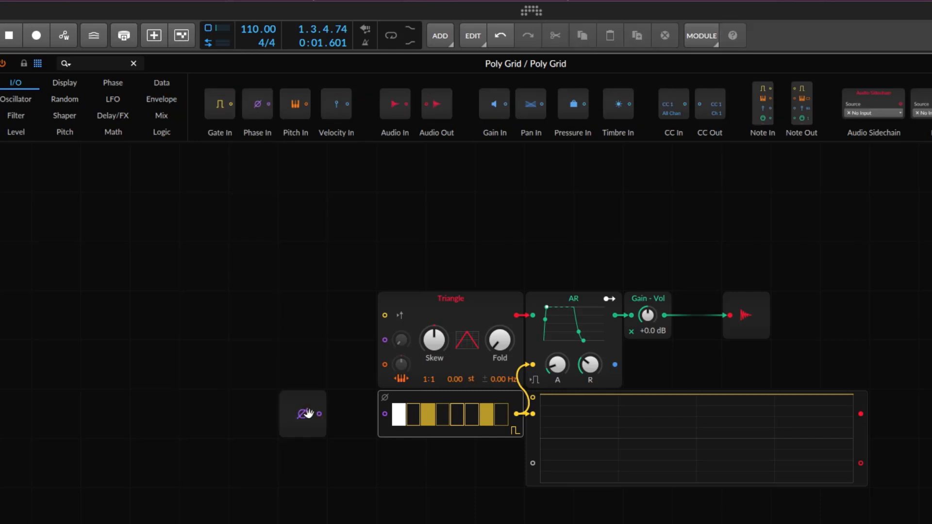
{"action": "left_click_drag", "start_coordinate": [321, 413], "coordinate": [384, 414]}
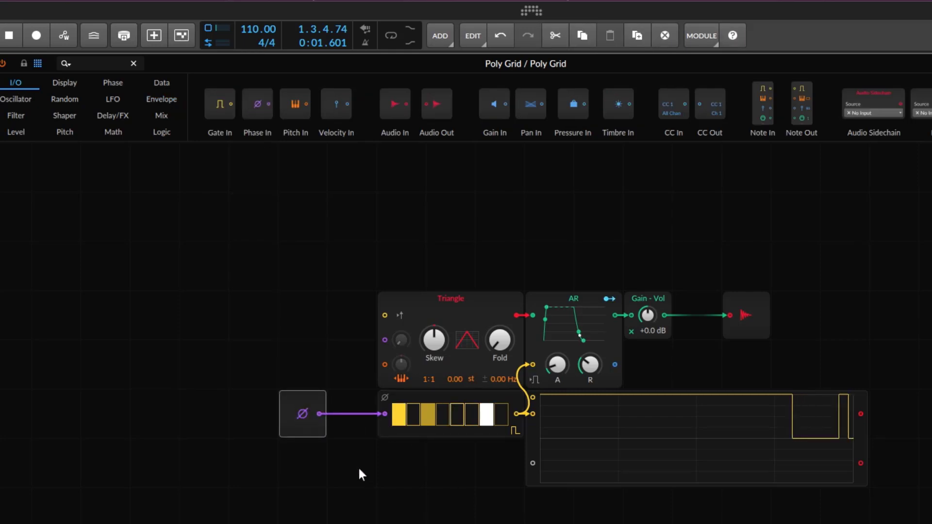
{"action": "left_click_drag", "start_coordinate": [307, 412], "coordinate": [257, 412]}
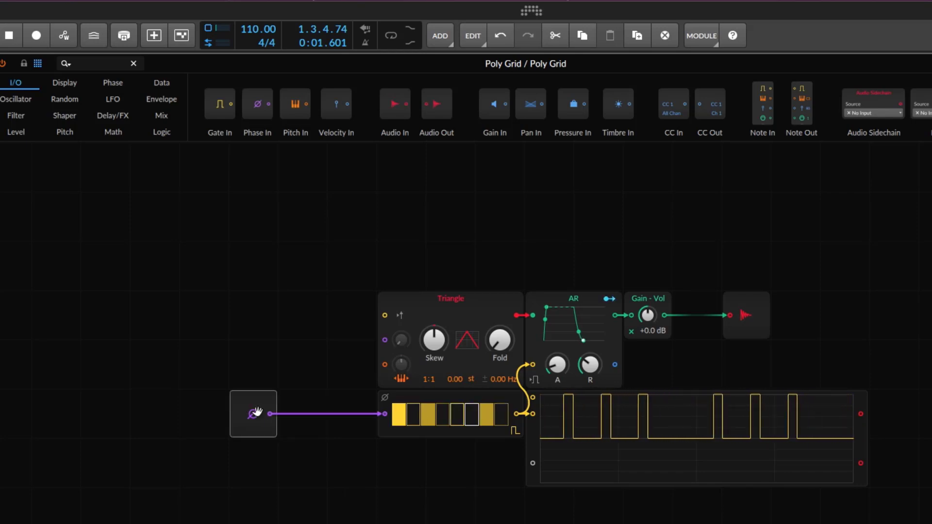
Step: Delete the Phase In module and re-enable the device phase pre-cord on Gates
{"action": "key", "text": "Delete"}
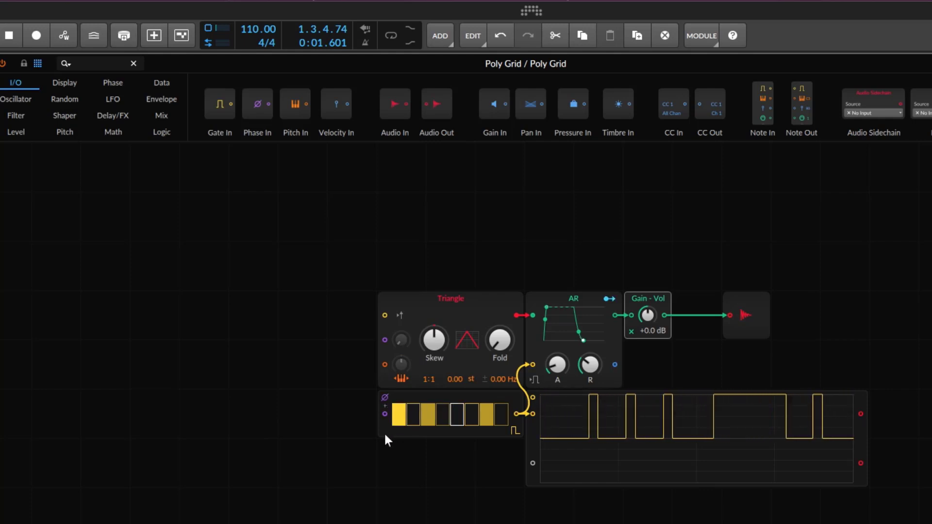
{"action": "left_click", "coordinate": [400, 422]}
Step: Try an 8th note as the Poly Grid device phase length unit, and set the unit back to bar
{"action": "left_click", "coordinate": [240, 404]}
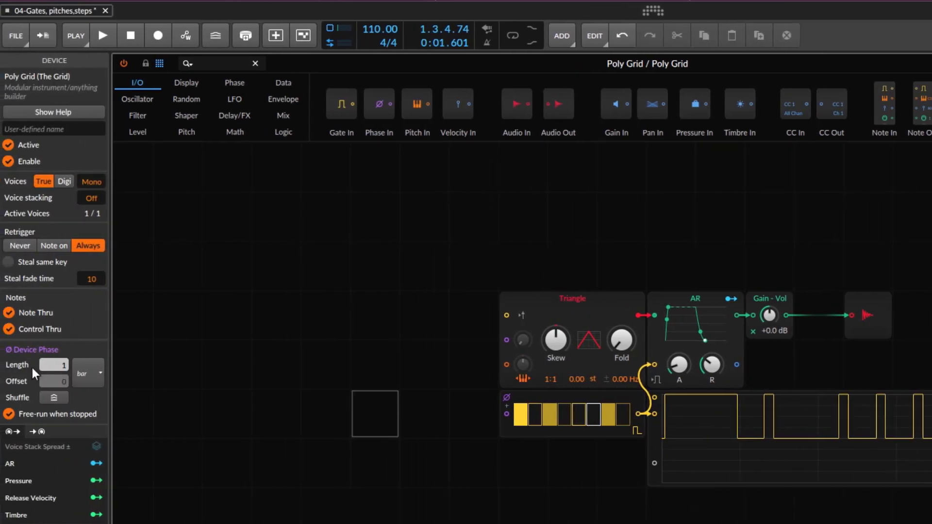
{"action": "left_click", "coordinate": [85, 372]}
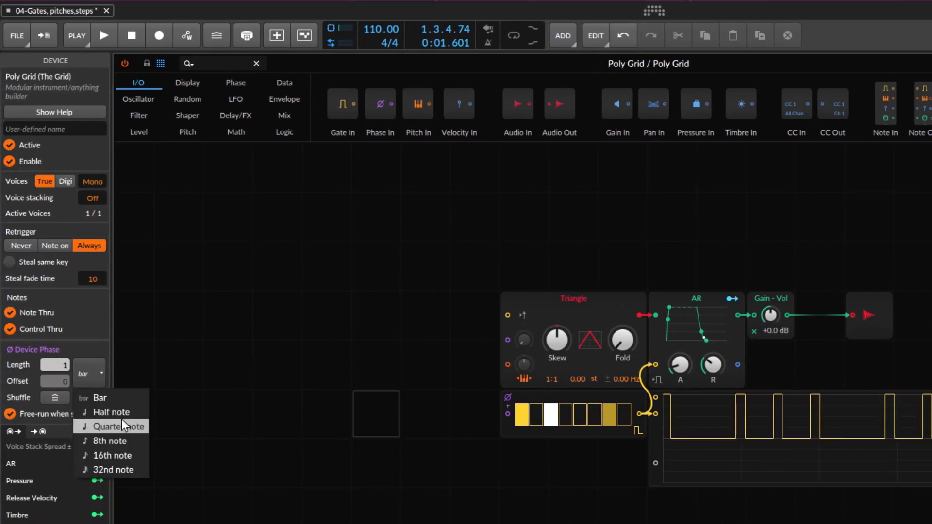
{"action": "left_click", "coordinate": [126, 442]}
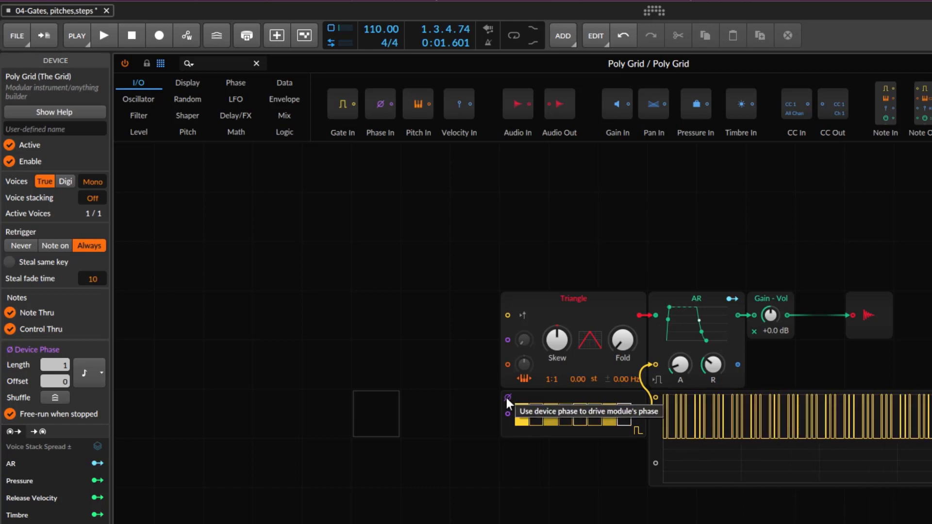
{"action": "left_click", "coordinate": [97, 374]}
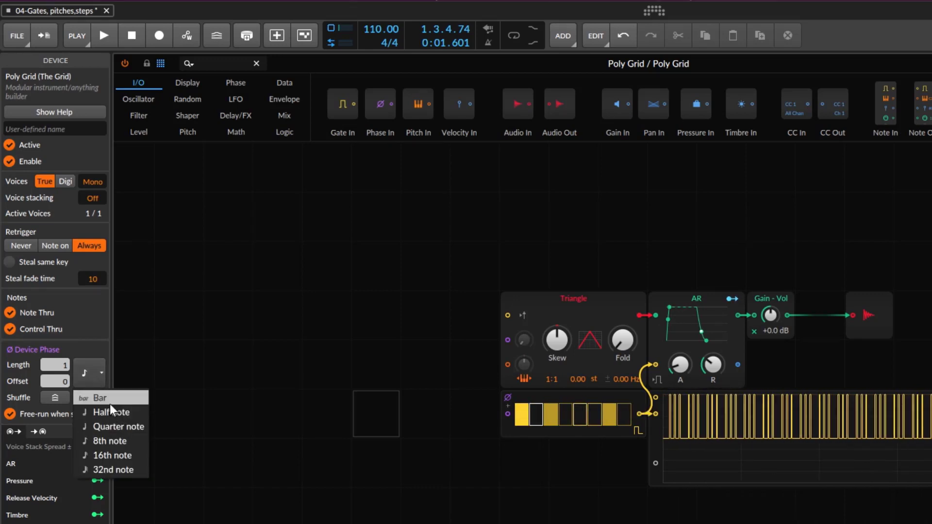
{"action": "left_click", "coordinate": [110, 404]}
{"action": "left_click", "coordinate": [93, 369]}
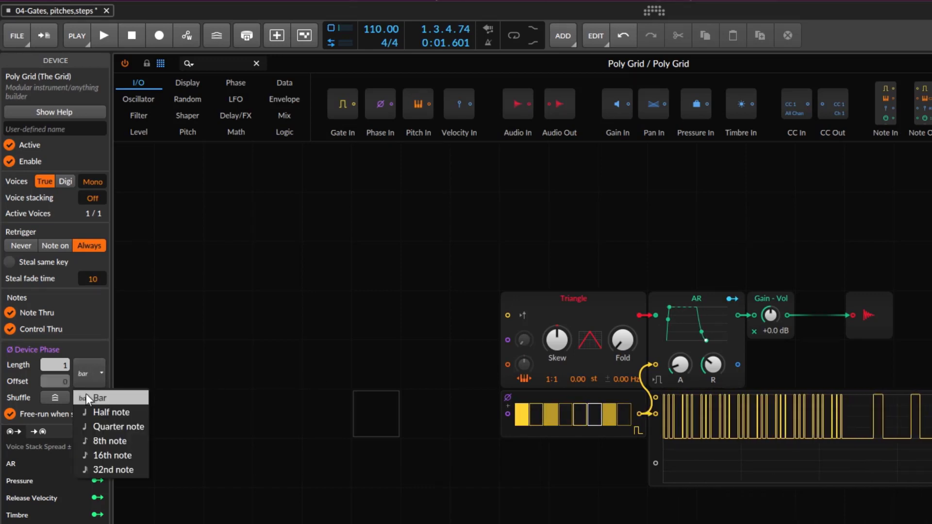
{"action": "left_click", "coordinate": [359, 380]}
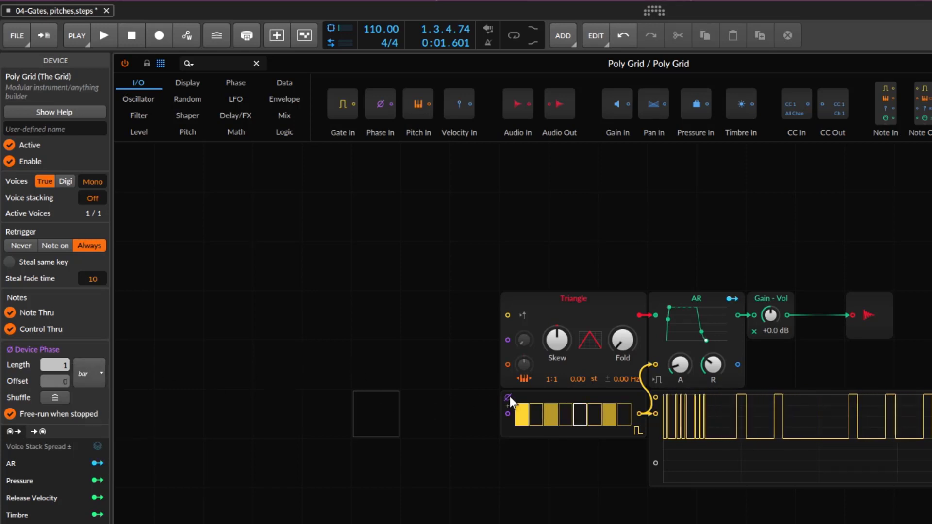
Step: Add a Phase In module well to the left of Gates and connect it to the Gates phase input
{"action": "left_click_drag", "start_coordinate": [381, 105], "coordinate": [336, 407]}
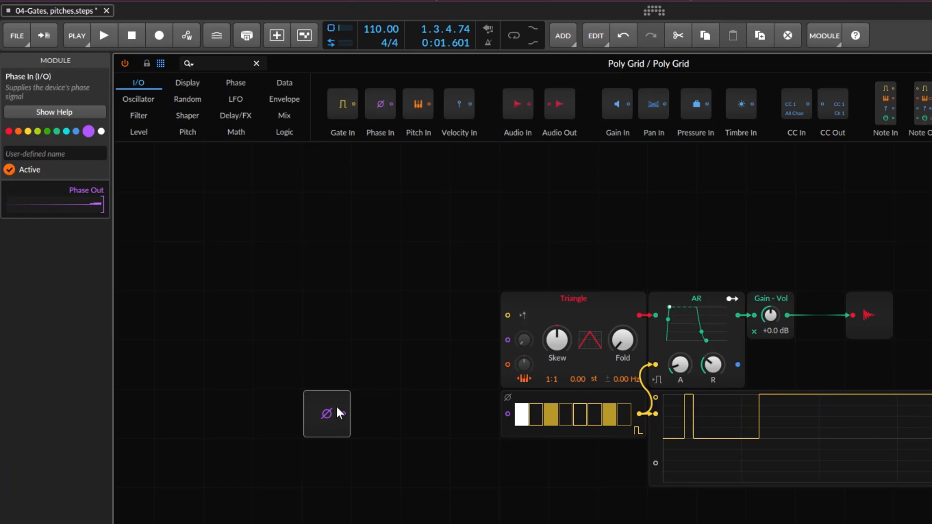
{"action": "left_click", "coordinate": [245, 85]}
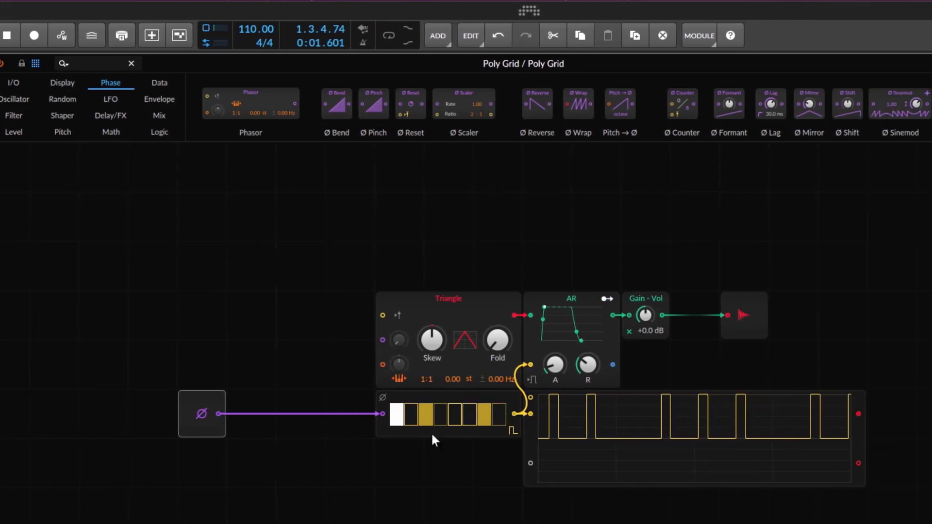
Step: Insert a Phase Scaler between Phase In and Gates, placing Phase In directly beside it, and set its rate to 3.00
{"action": "left_click_drag", "start_coordinate": [465, 104], "coordinate": [383, 416]}
{"action": "left_click_drag", "start_coordinate": [160, 361], "coordinate": [187, 364]}
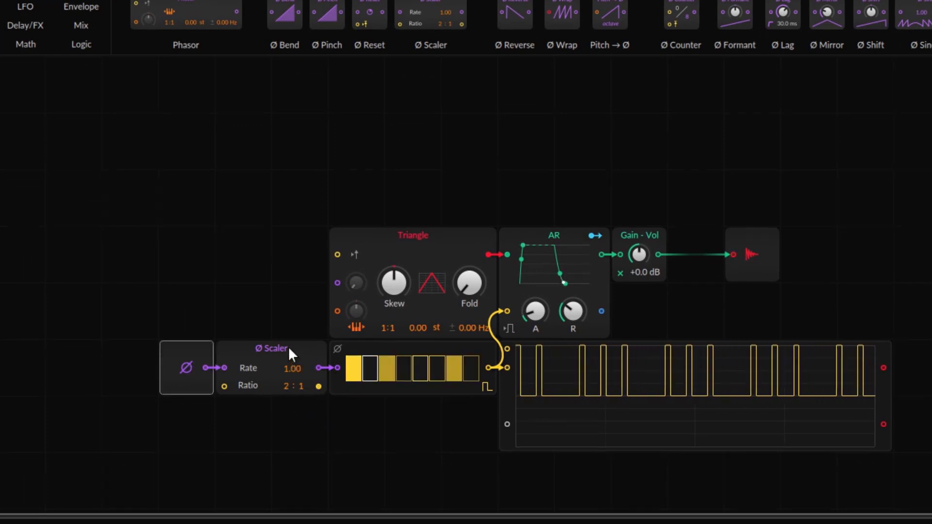
{"action": "left_click_drag", "start_coordinate": [287, 392], "coordinate": [287, 384]}
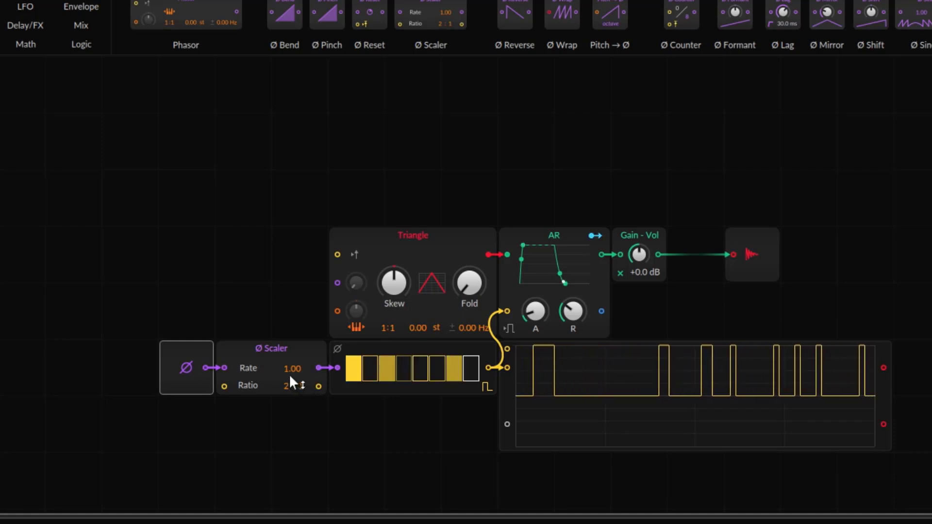
{"action": "mouse_move", "coordinate": [291, 370]}
{"action": "left_mouse_down"}
{"action": "mouse_move", "coordinate": [292, 325]}
{"action": "mouse_move", "coordinate": [287, 370]}
{"action": "left_mouse_up"}
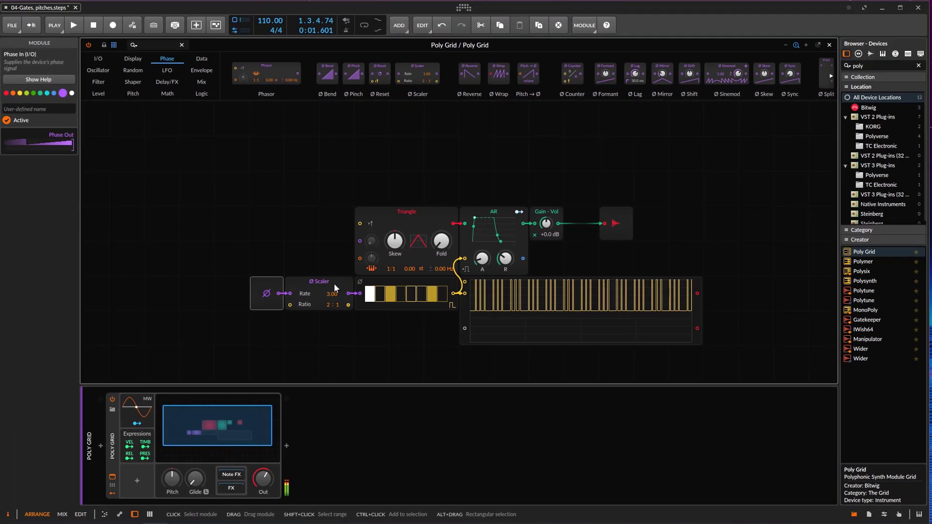
Step: Mute the Gain - Vol module, and bring its level back up to -1.3 dB
{"action": "left_click_drag", "start_coordinate": [549, 225], "coordinate": [549, 272]}
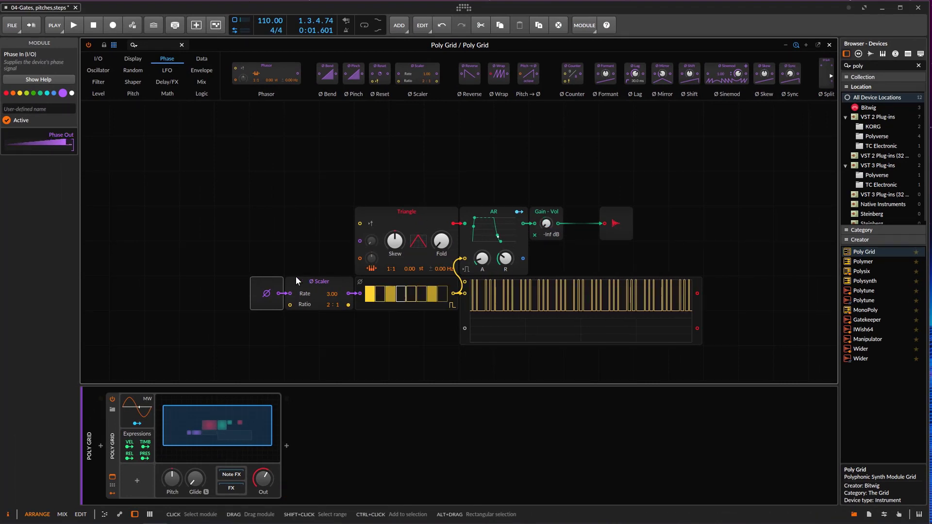
{"action": "left_click_drag", "start_coordinate": [547, 227], "coordinate": [546, 185]}
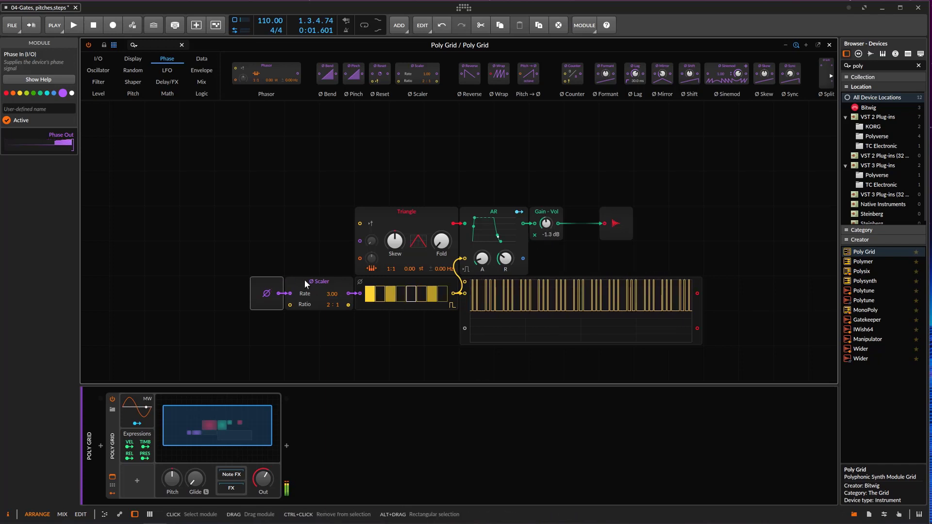
Step: Shift Phase In and Scaler left to insert a Phase Reset module before Gates, and set Gain - Vol to -2.2 dB
{"action": "left_click", "coordinate": [306, 285], "text": "shift"}
{"action": "left_click_drag", "start_coordinate": [307, 286], "coordinate": [272, 285]}
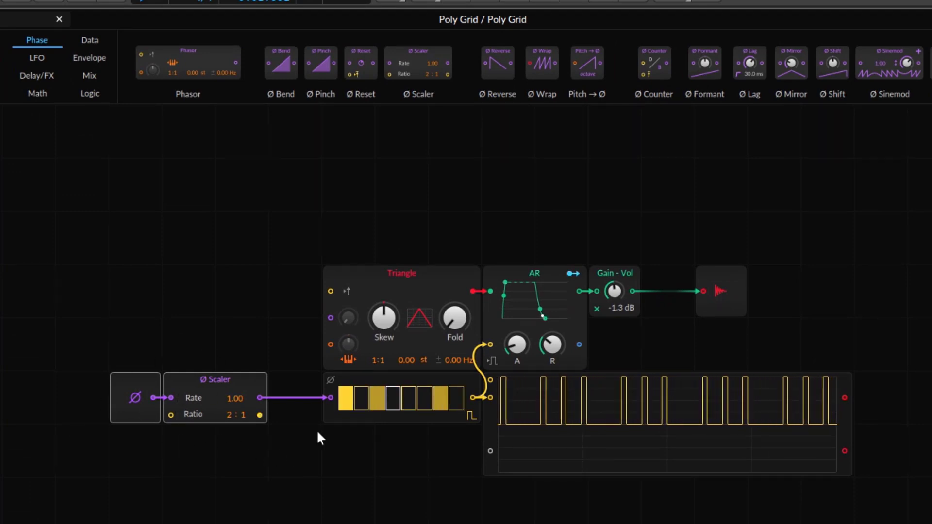
{"action": "left_click_drag", "start_coordinate": [379, 50], "coordinate": [268, 401]}
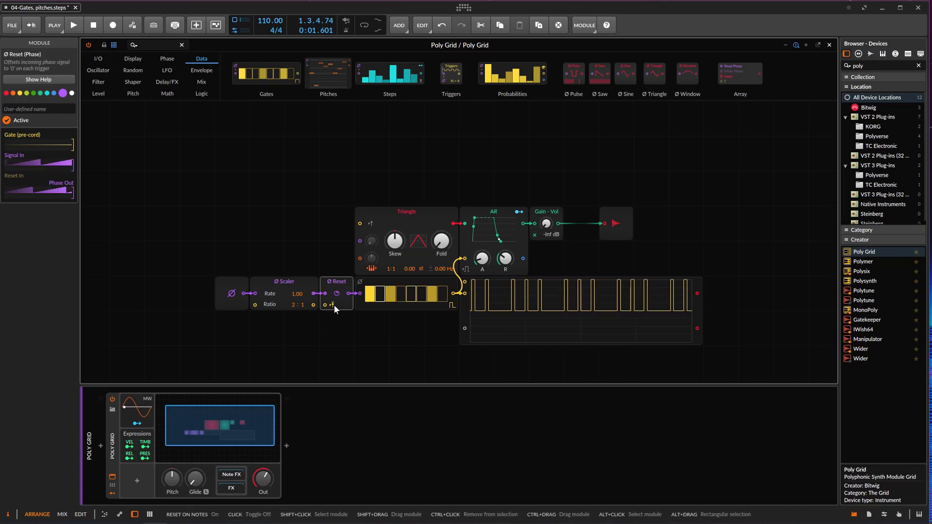
{"action": "left_click_drag", "start_coordinate": [558, 234], "coordinate": [558, 238]}
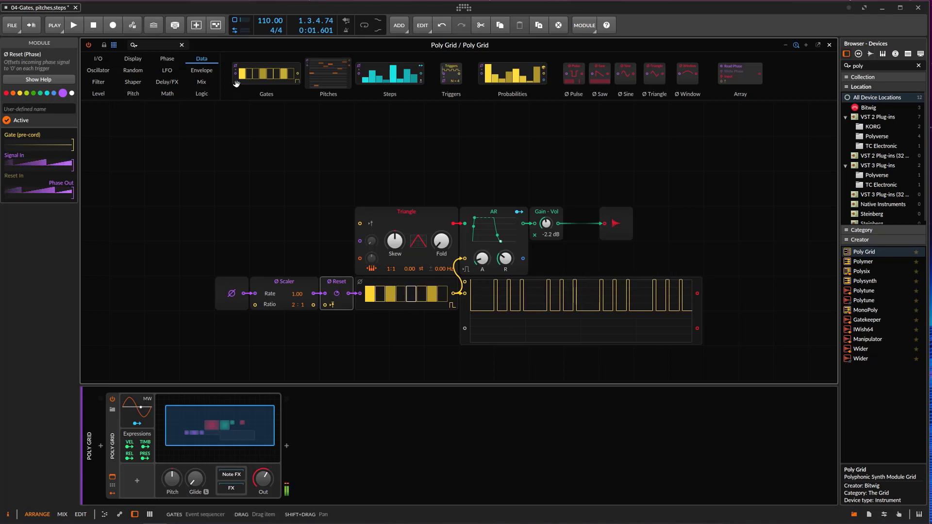
Step: Try triggering Reset from a second Gates module in Trigger mode with its second step switched on, and delete that Gates module
{"action": "left_click_drag", "start_coordinate": [266, 74], "coordinate": [233, 331]}
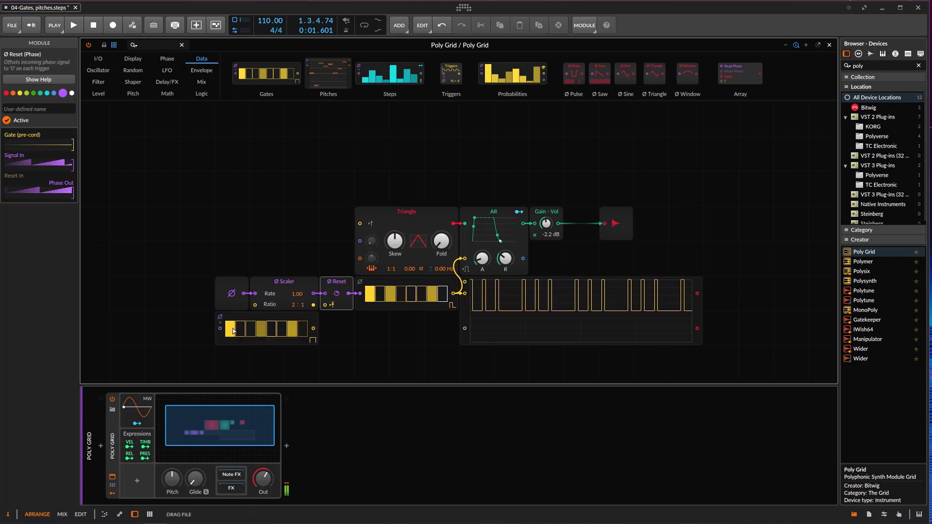
{"action": "left_click_drag", "start_coordinate": [312, 330], "coordinate": [325, 304]}
{"action": "left_click", "coordinate": [313, 340]}
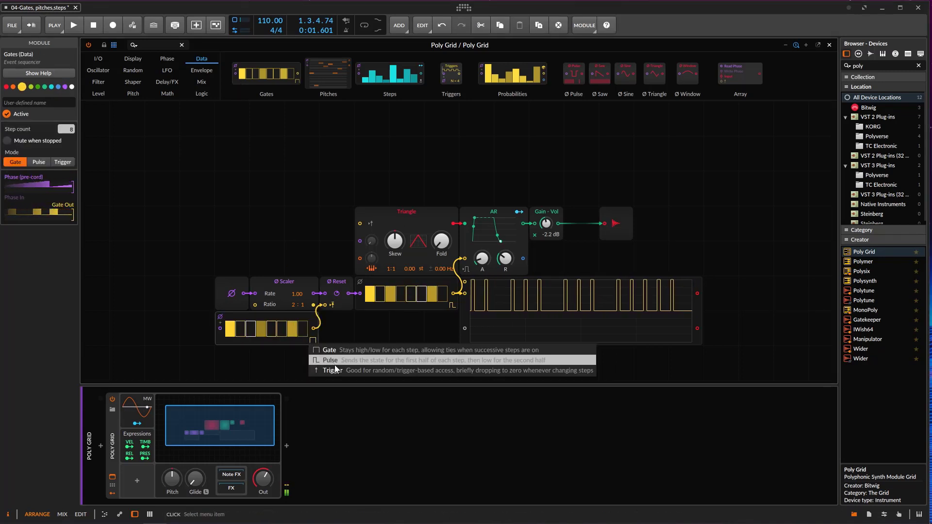
{"action": "left_click", "coordinate": [334, 371]}
{"action": "left_click", "coordinate": [243, 328]}
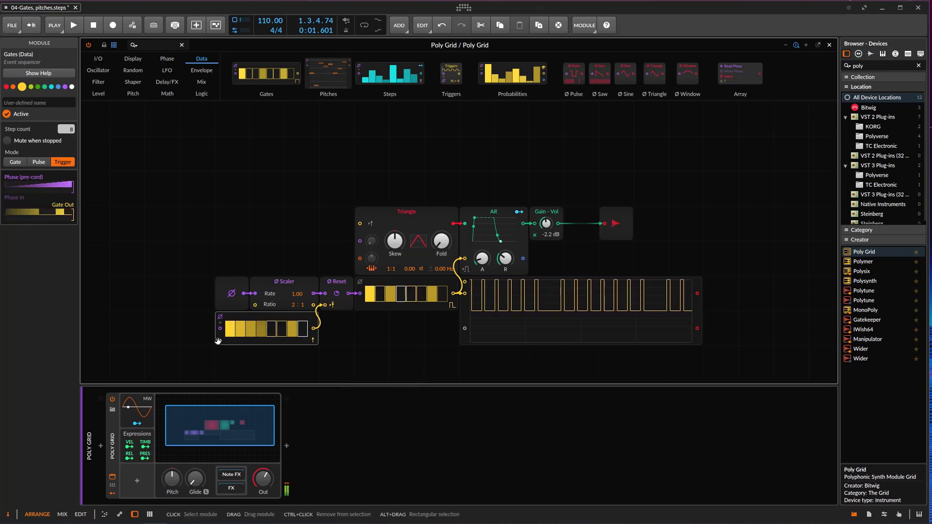
{"action": "key", "text": "Delete"}
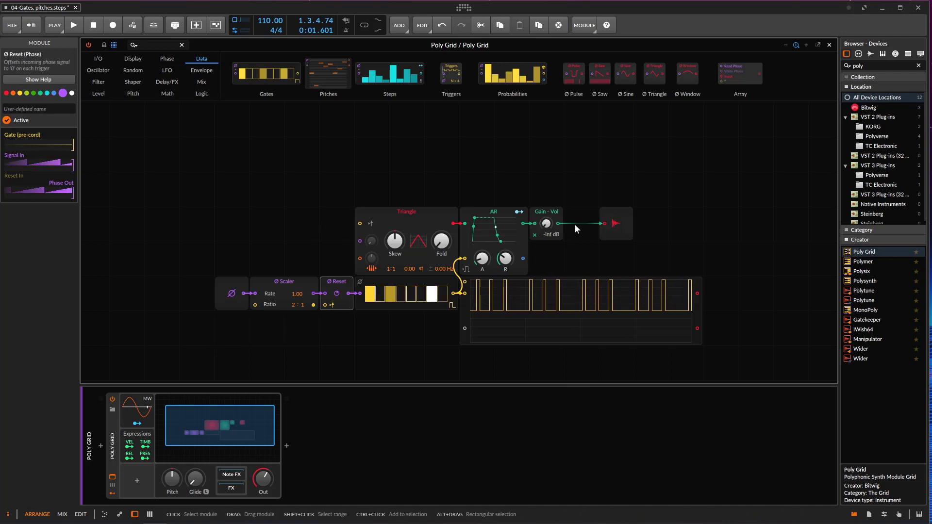
Step: Set the Gain - Vol module's level to -2.2 dB
{"action": "left_click_drag", "start_coordinate": [549, 226], "coordinate": [548, 192]}
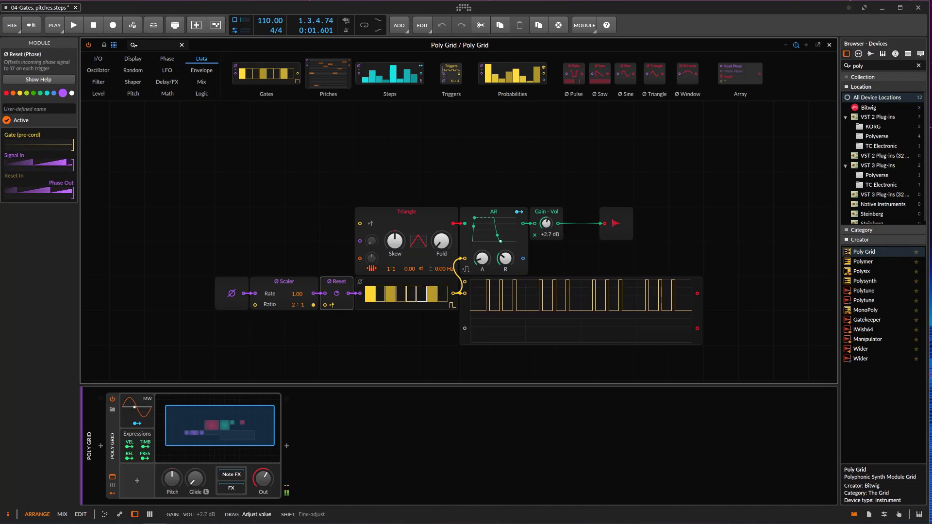
{"action": "left_click_drag", "start_coordinate": [549, 226], "coordinate": [549, 238]}
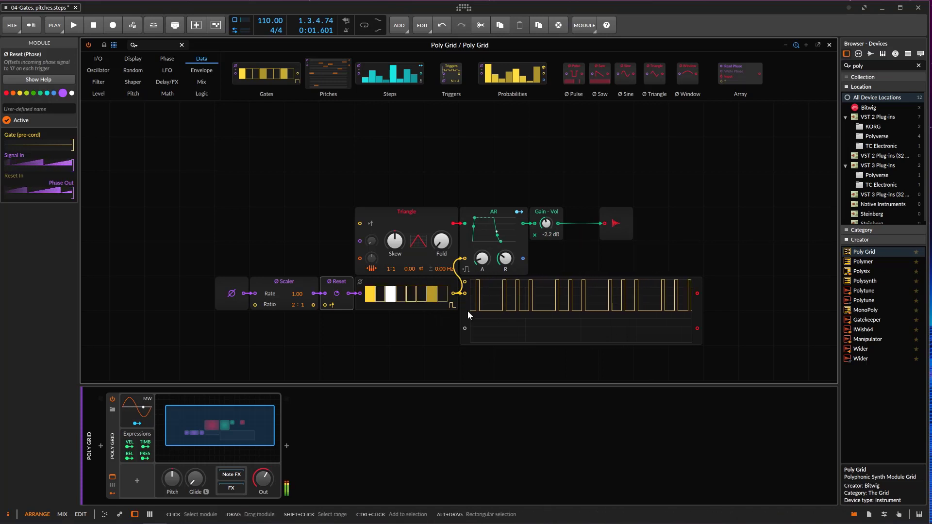
Step: Disconnect Gates from the AR envelope and move the Oscilloscope to the right, away from the Gates module
{"action": "left_click", "coordinate": [503, 311]}
{"action": "left_click_drag", "start_coordinate": [502, 311], "coordinate": [607, 311]}
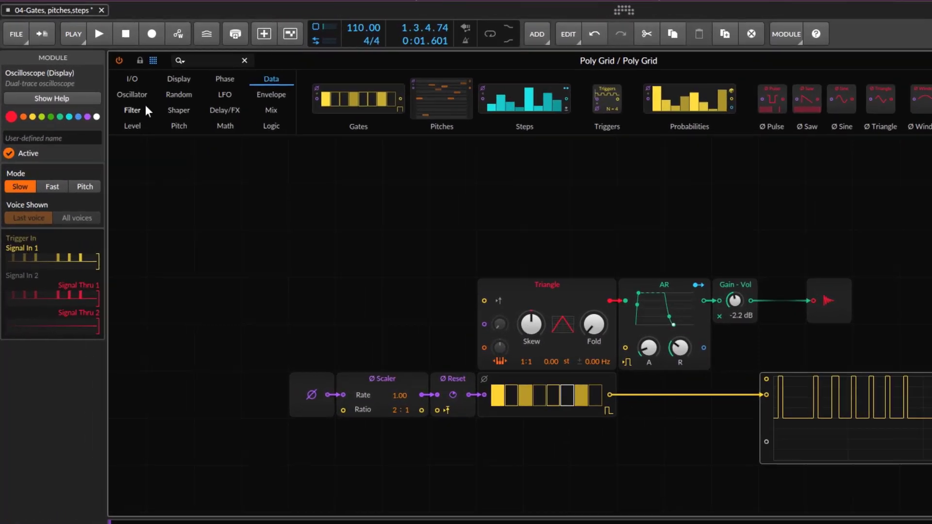
Step: Add a Modulator Out module beside Gates, fed by the Gates output, and move the Oscilloscope directly beneath it
{"action": "left_click", "coordinate": [99, 58]}
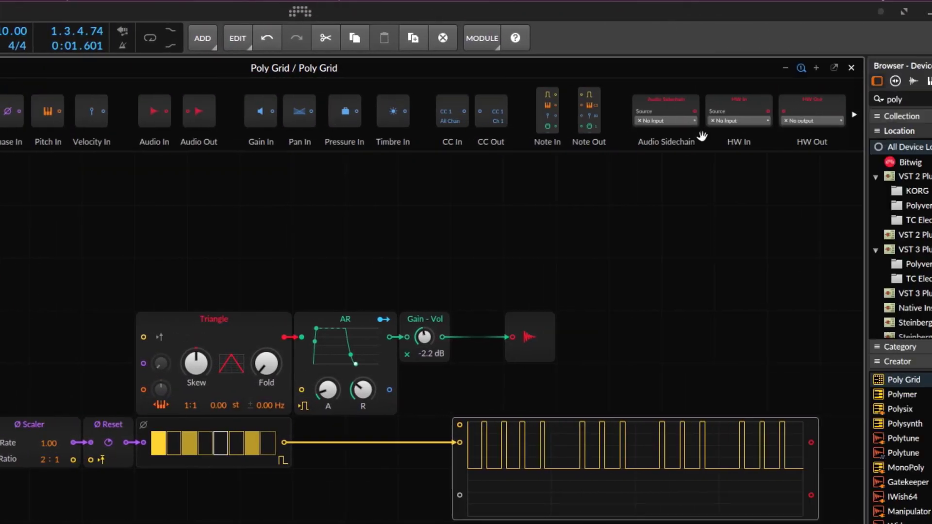
{"action": "scroll", "coordinate": [777, 116], "scroll_direction": "right", "scroll_amount": 10}
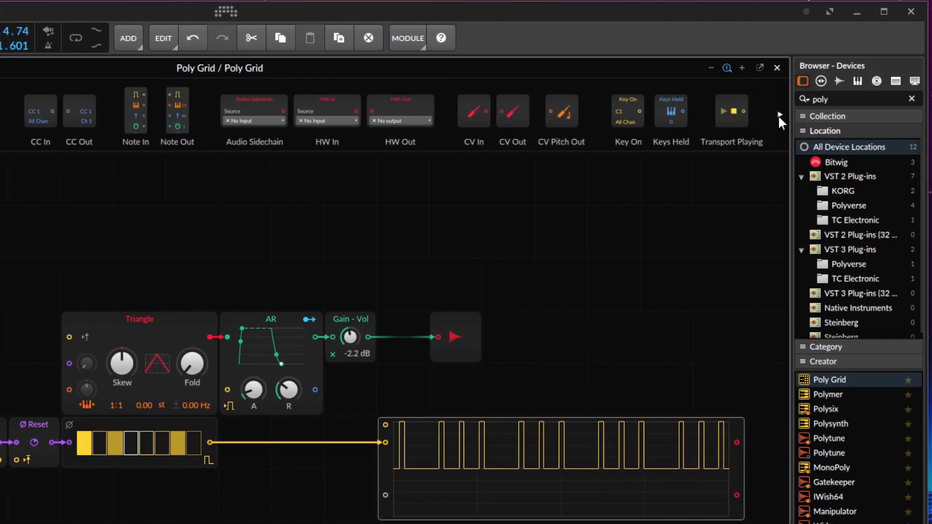
{"action": "left_click", "coordinate": [604, 245]}
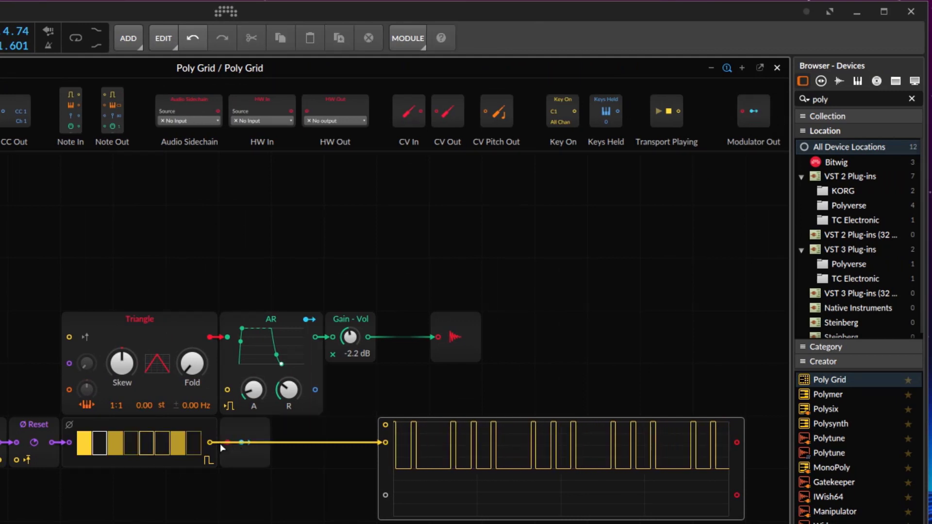
{"action": "left_click_drag", "start_coordinate": [212, 447], "coordinate": [213, 446]}
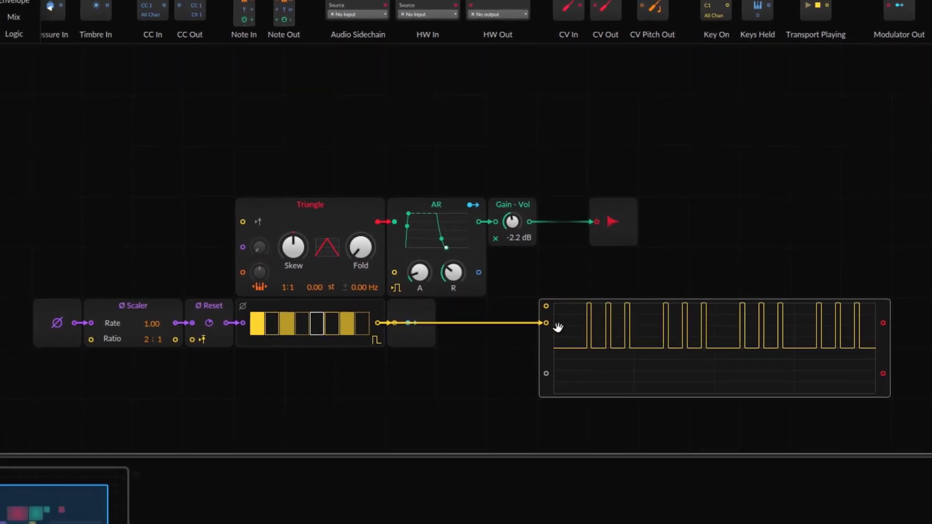
{"action": "left_click_drag", "start_coordinate": [556, 333], "coordinate": [411, 381]}
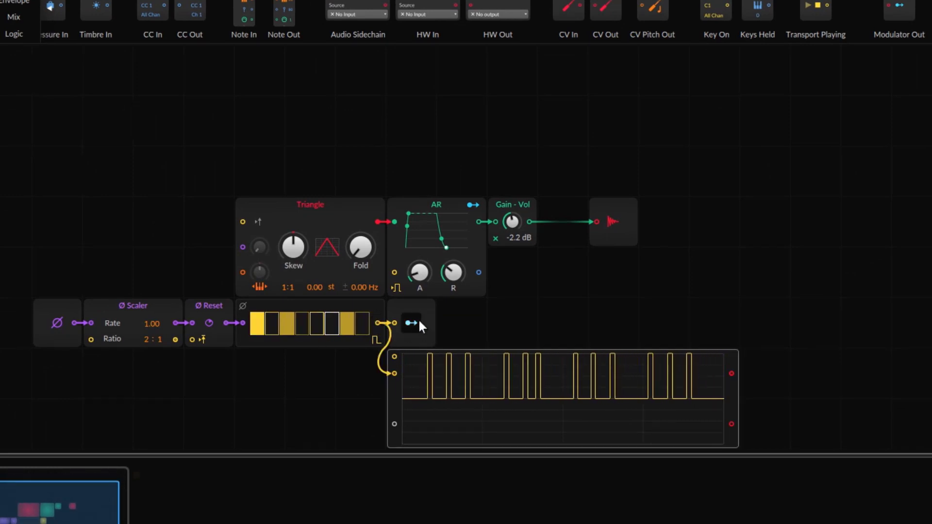
Step: Move the Triangle oscillator left and insert a Low-pass SK filter between it and the AR envelope
{"action": "left_click_drag", "start_coordinate": [333, 206], "coordinate": [153, 217]}
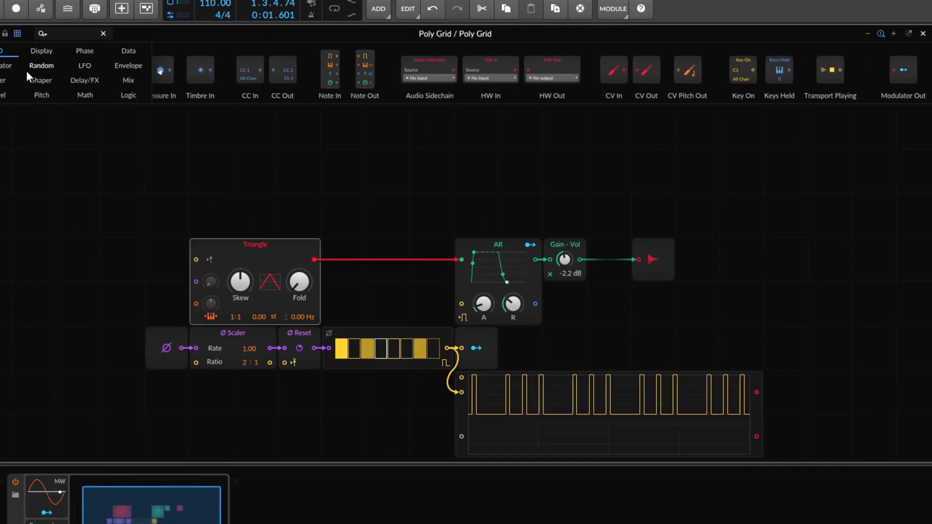
{"action": "left_click", "coordinate": [2, 82]}
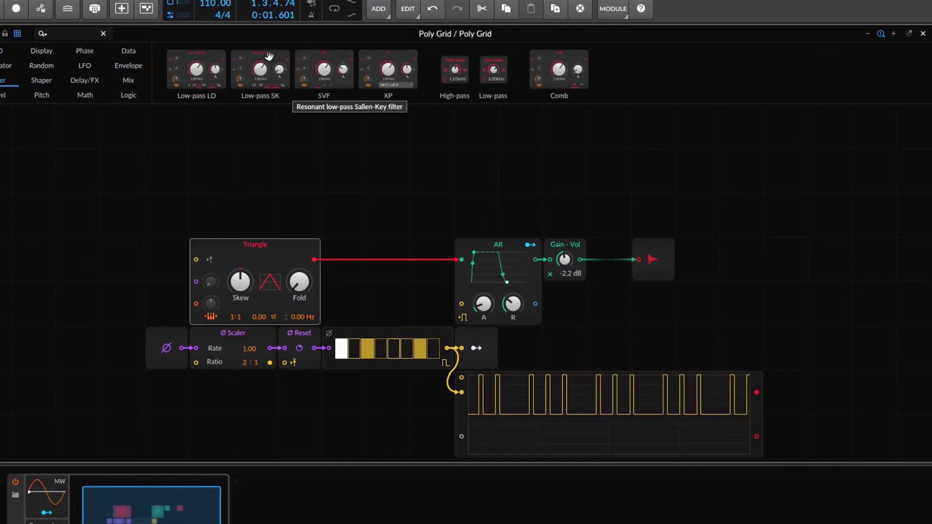
{"action": "left_click_drag", "start_coordinate": [268, 66], "coordinate": [316, 262]}
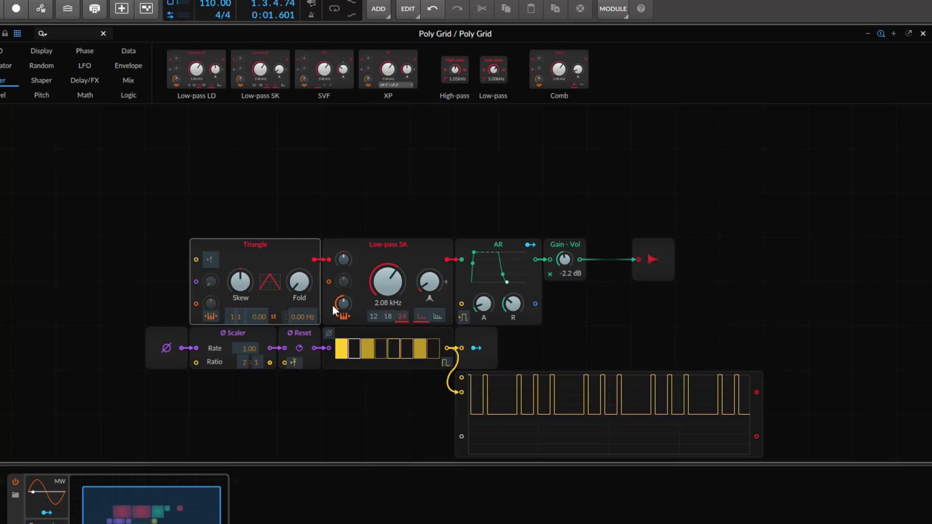
Step: Map the Modulator Out signal to the Triangle oscillator's Fold and leave the mapping mode
{"action": "left_click_drag", "start_coordinate": [300, 290], "coordinate": [300, 280]}
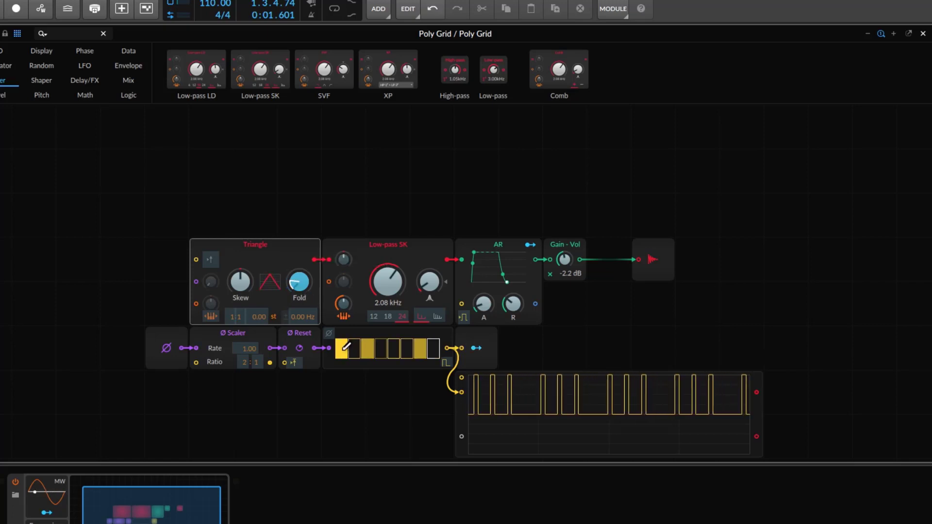
{"action": "left_click", "coordinate": [477, 346]}
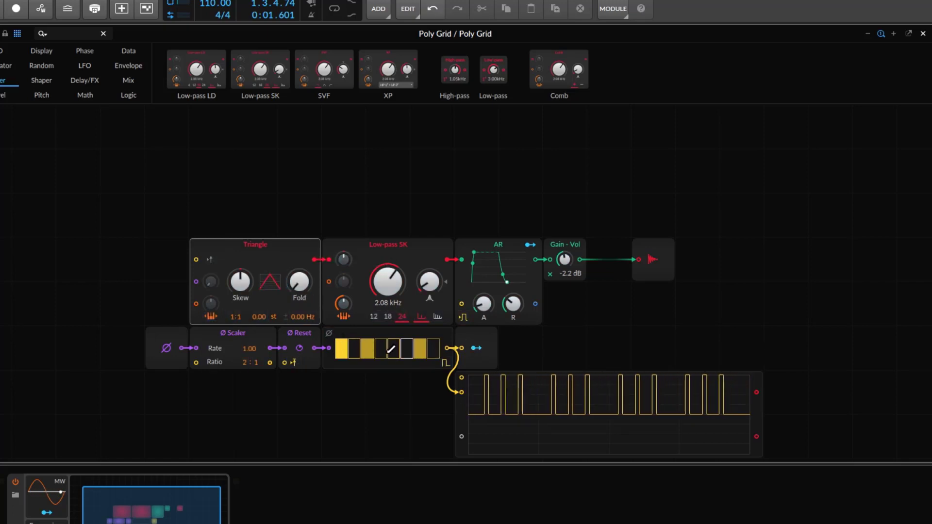
Step: Switch the Gates output mode to Gate, try Trigger mode, and return it to Gate
{"action": "left_click", "coordinate": [445, 361]}
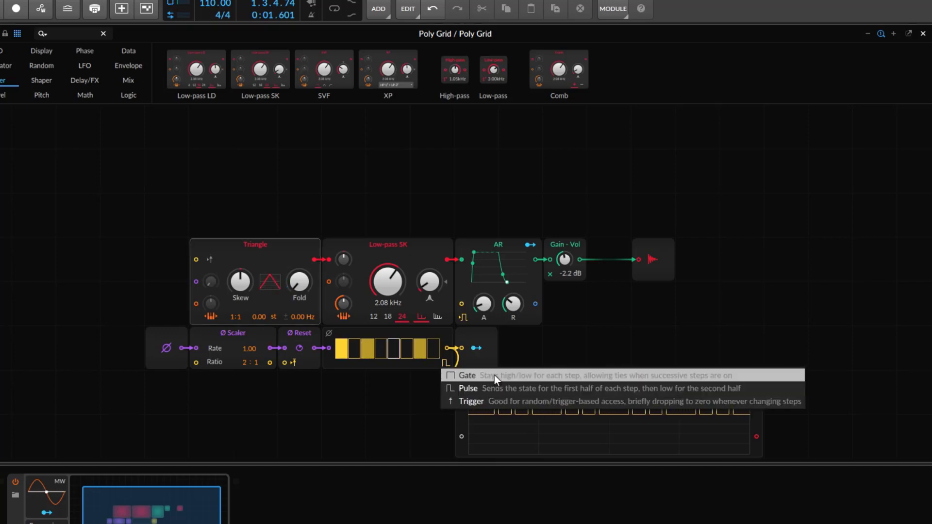
{"action": "left_click", "coordinate": [471, 387]}
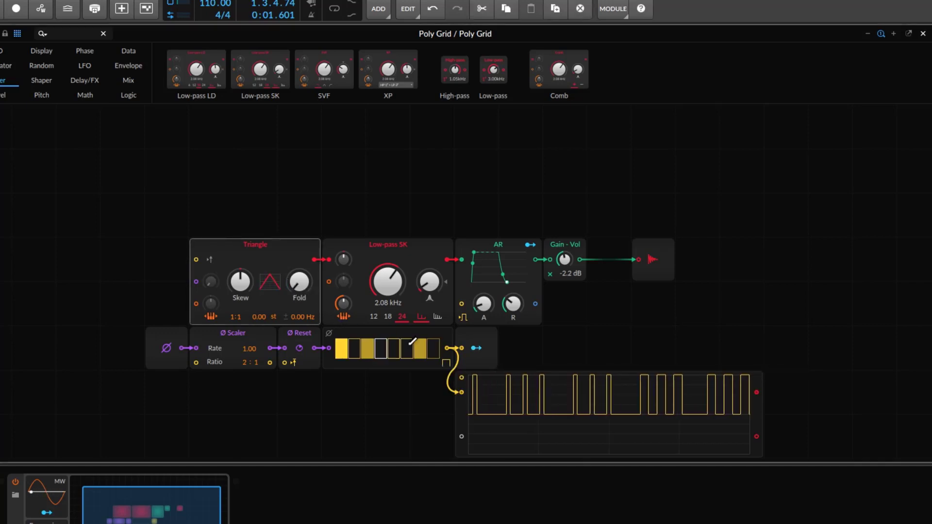
{"action": "left_click", "coordinate": [451, 362]}
{"action": "left_click", "coordinate": [476, 396]}
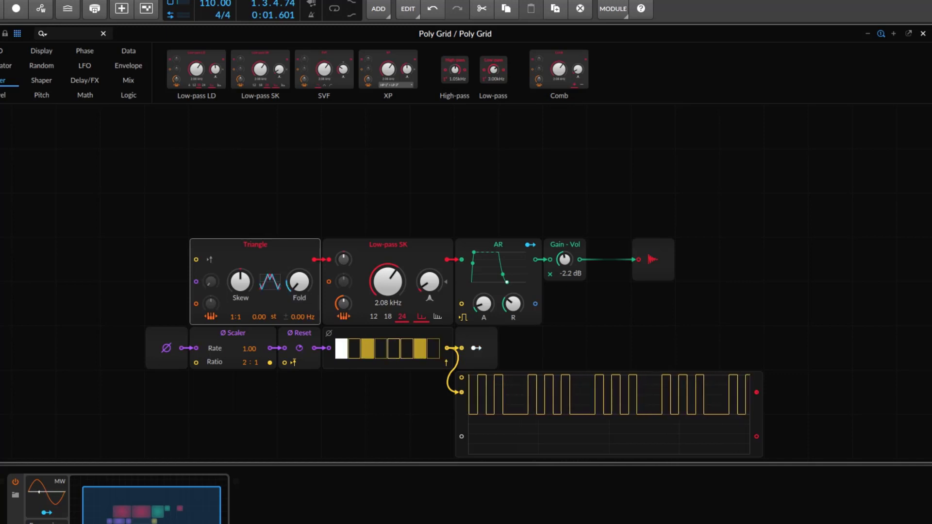
{"action": "left_click", "coordinate": [445, 363]}
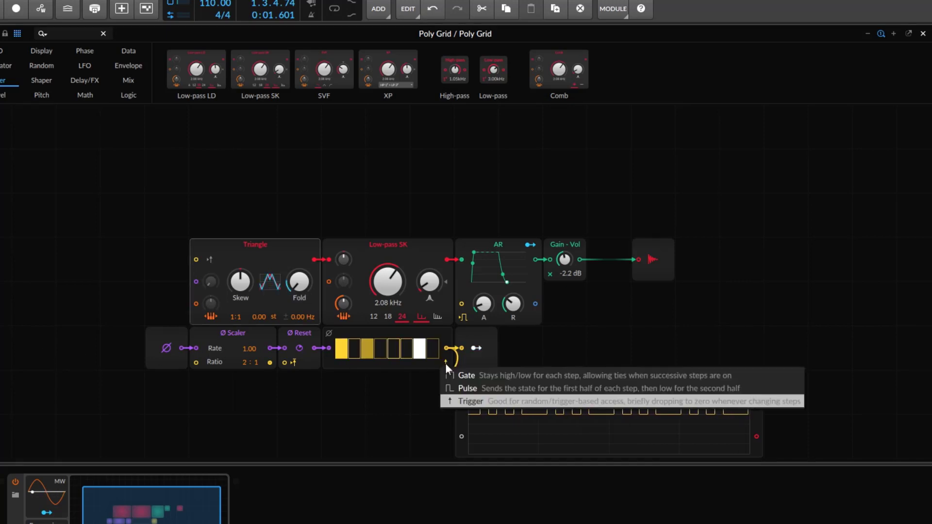
{"action": "left_click", "coordinate": [471, 376]}
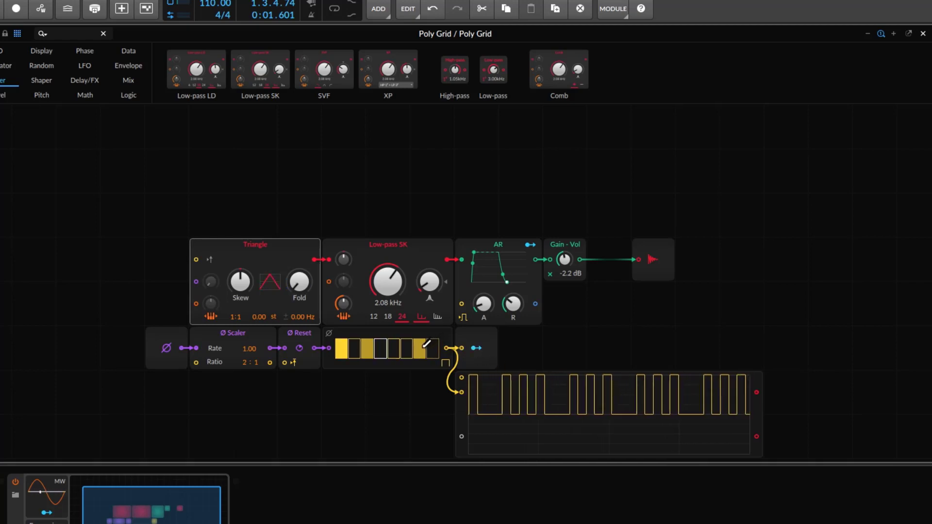
Step: Turn on steps six and eight of Gates and turn off step seven
{"action": "left_click", "coordinate": [408, 352]}
{"action": "left_click", "coordinate": [419, 352]}
{"action": "left_click", "coordinate": [430, 354]}
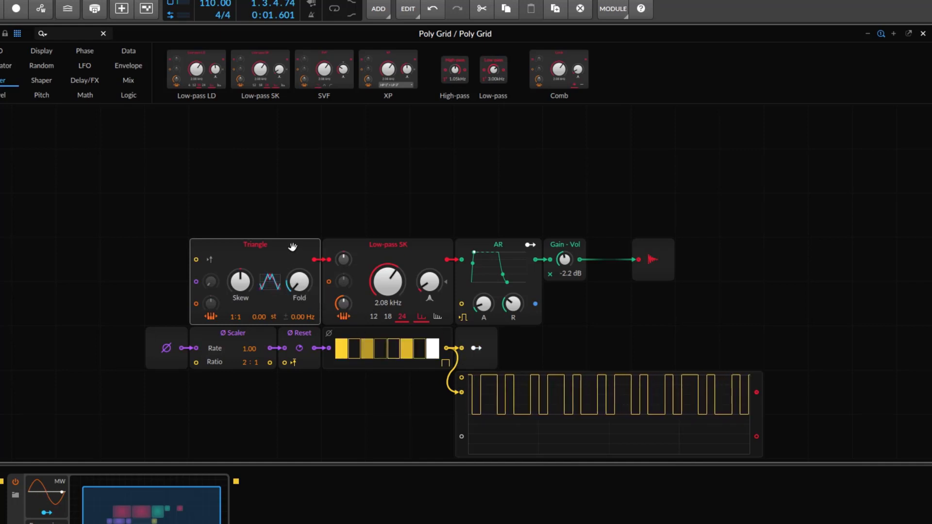
{"action": "left_click", "coordinate": [330, 357]}
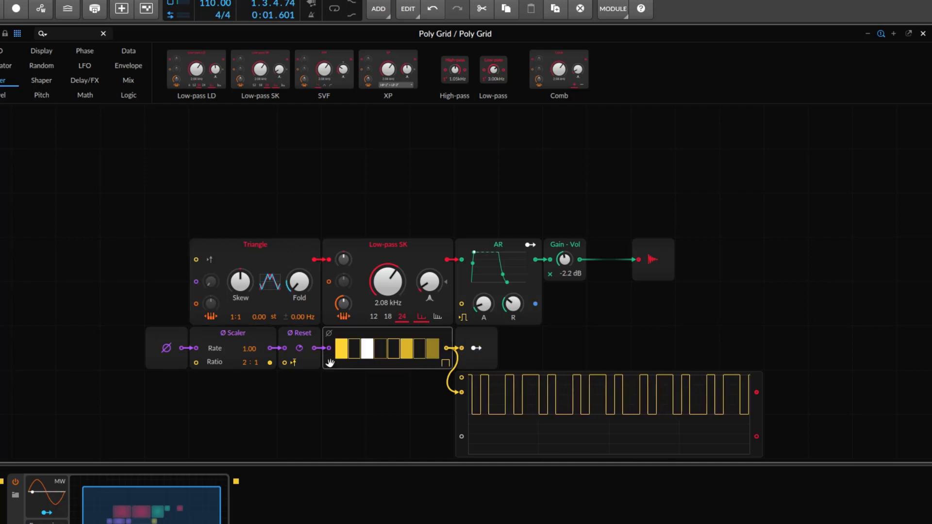
{"action": "left_click", "coordinate": [487, 352]}
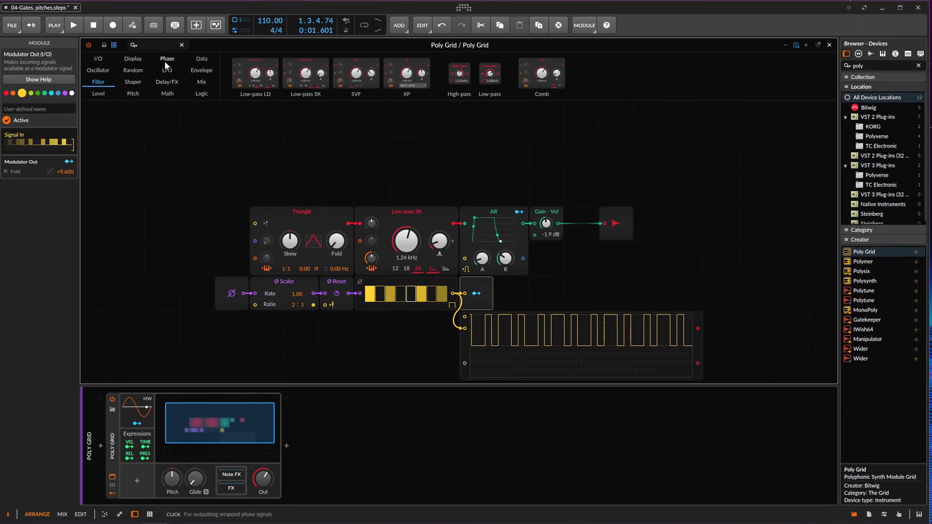
Step: Add a Steps module directly beneath the Gates module
{"action": "left_click", "coordinate": [208, 59]}
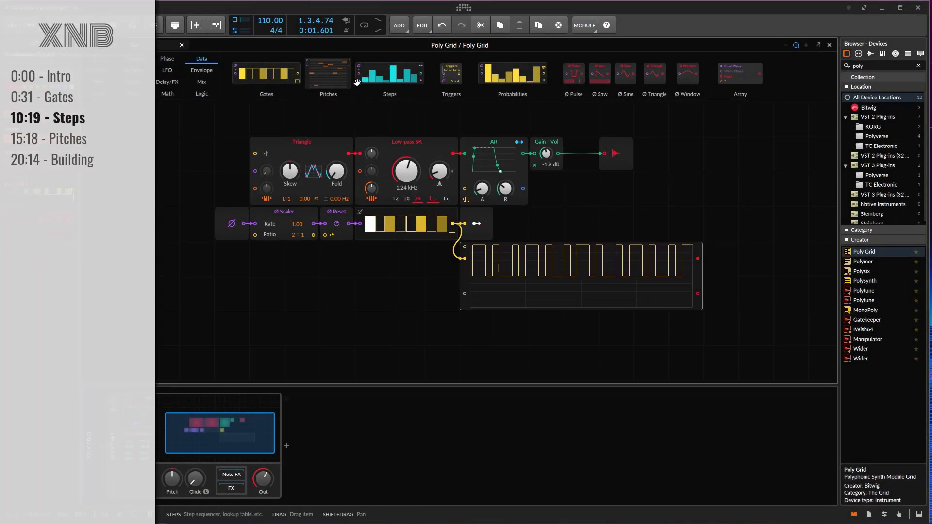
{"action": "left_click_drag", "start_coordinate": [356, 82], "coordinate": [363, 271]}
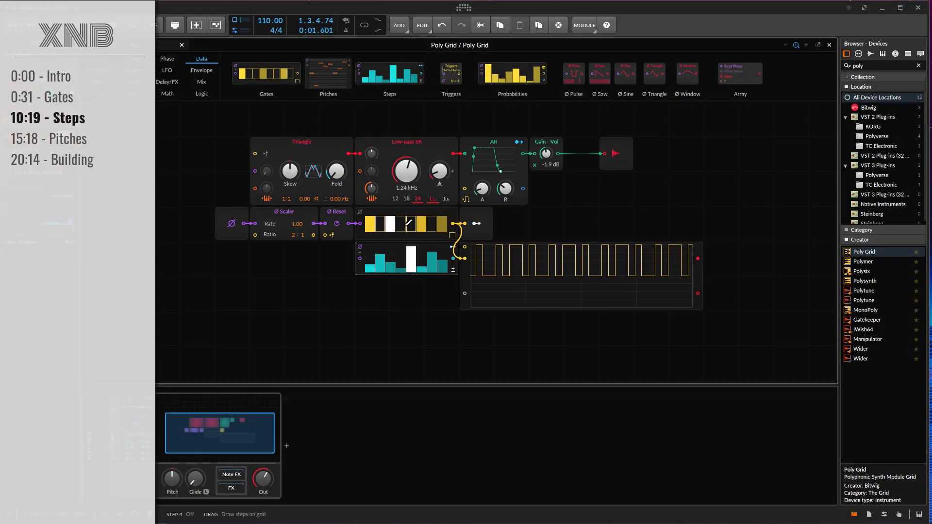
Step: Move the oscilloscope farther right of the Steps module and connect the Steps output to its second signal input
{"action": "left_click_drag", "start_coordinate": [467, 280], "coordinate": [505, 291]}
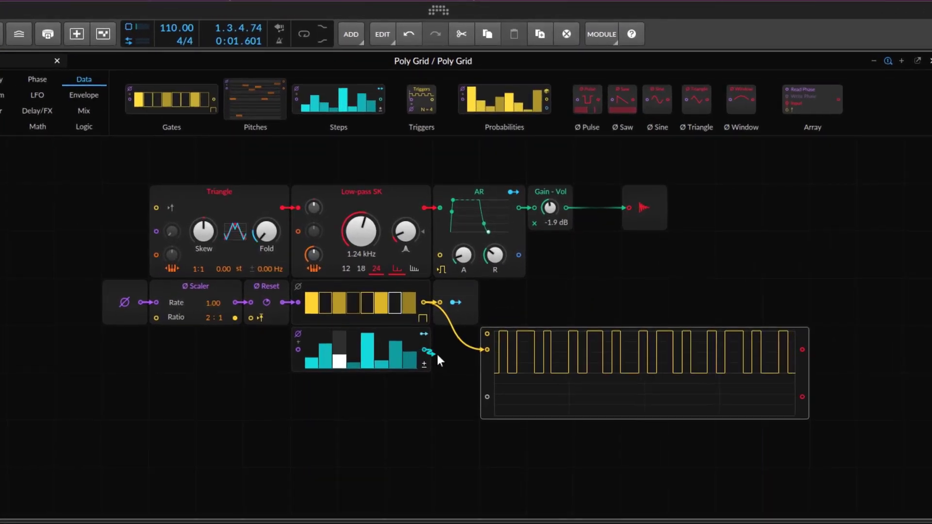
{"action": "left_click_drag", "start_coordinate": [478, 393], "coordinate": [487, 396]}
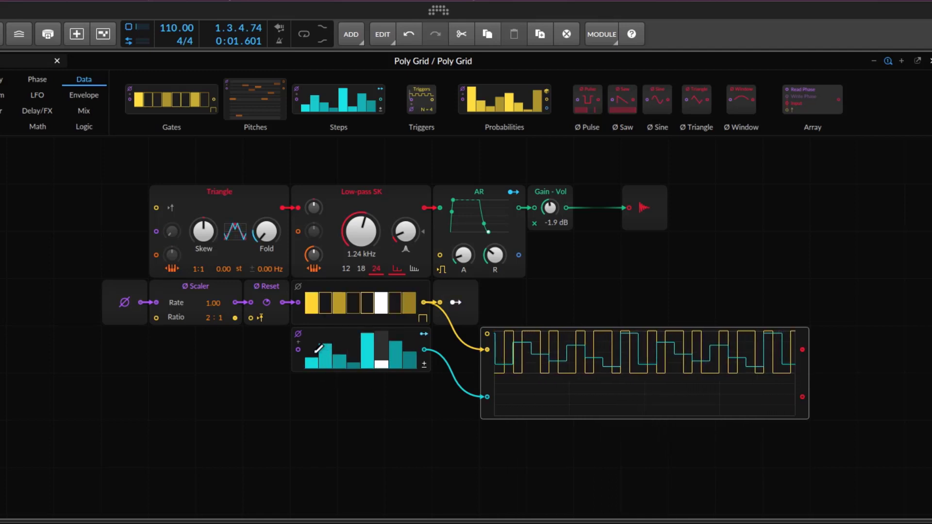
Step: Draw alternating full and zero levels across the Steps module, and unplug and reconnect the Gates signal at the oscilloscope
{"action": "left_click", "coordinate": [318, 336]}
{"action": "mouse_move", "coordinate": [346, 354]}
{"action": "left_mouse_down"}
{"action": "mouse_move", "coordinate": [346, 342]}
{"action": "mouse_move", "coordinate": [372, 358]}
{"action": "left_mouse_up"}
{"action": "left_click_drag", "start_coordinate": [311, 340], "coordinate": [308, 326]}
{"action": "mouse_move", "coordinate": [329, 357]}
{"action": "left_mouse_down"}
{"action": "mouse_move", "coordinate": [331, 372]}
{"action": "mouse_move", "coordinate": [341, 373]}
{"action": "left_mouse_up"}
{"action": "mouse_move", "coordinate": [341, 328]}
{"action": "left_mouse_down"}
{"action": "mouse_move", "coordinate": [364, 381]}
{"action": "mouse_move", "coordinate": [370, 322]}
{"action": "mouse_move", "coordinate": [383, 362]}
{"action": "mouse_move", "coordinate": [406, 338]}
{"action": "mouse_move", "coordinate": [421, 371]}
{"action": "left_mouse_up"}
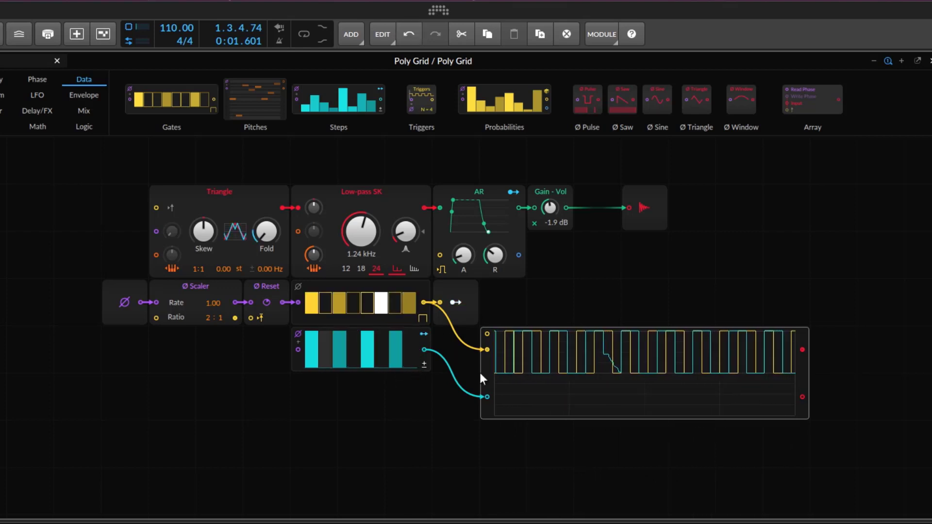
{"action": "left_click_drag", "start_coordinate": [487, 350], "coordinate": [461, 348]}
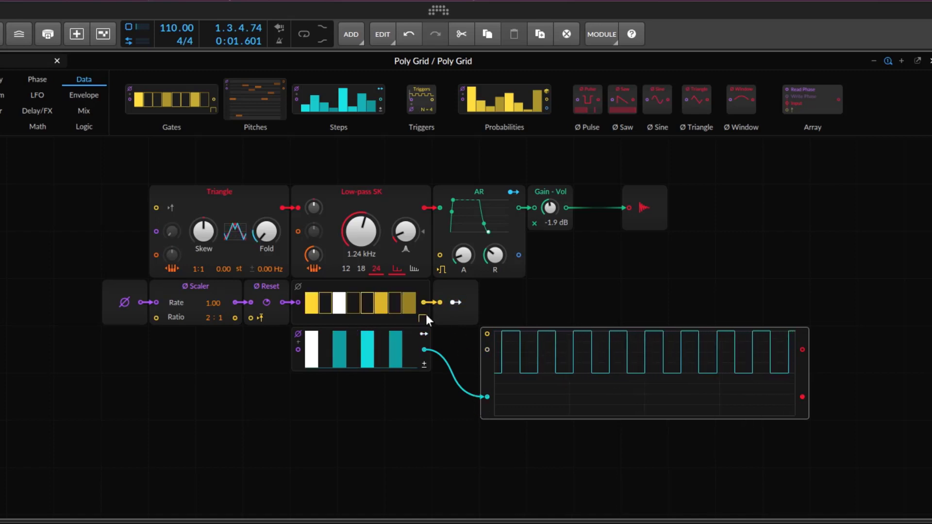
{"action": "left_click_drag", "start_coordinate": [422, 302], "coordinate": [487, 349]}
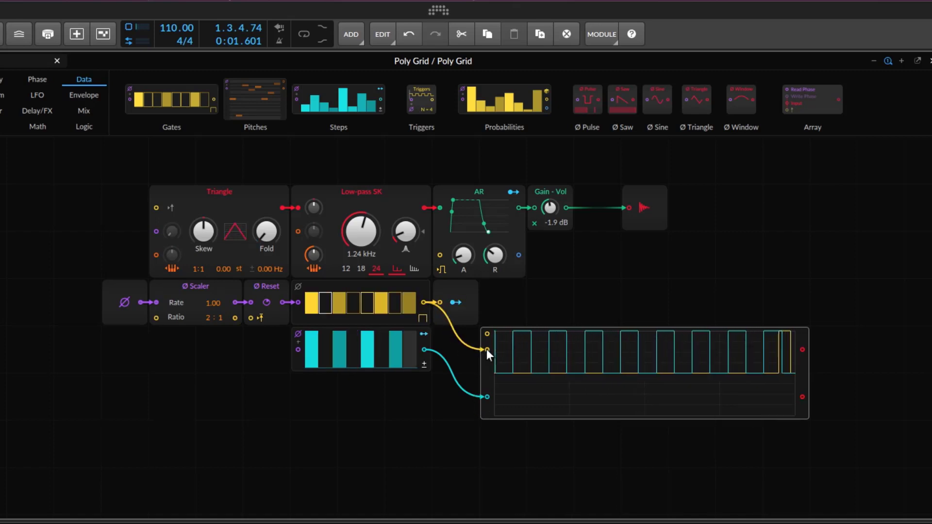
Step: Draw varied levels across all eight steps of the Steps module and drop the fifth step to zero
{"action": "left_click", "coordinate": [316, 359]}
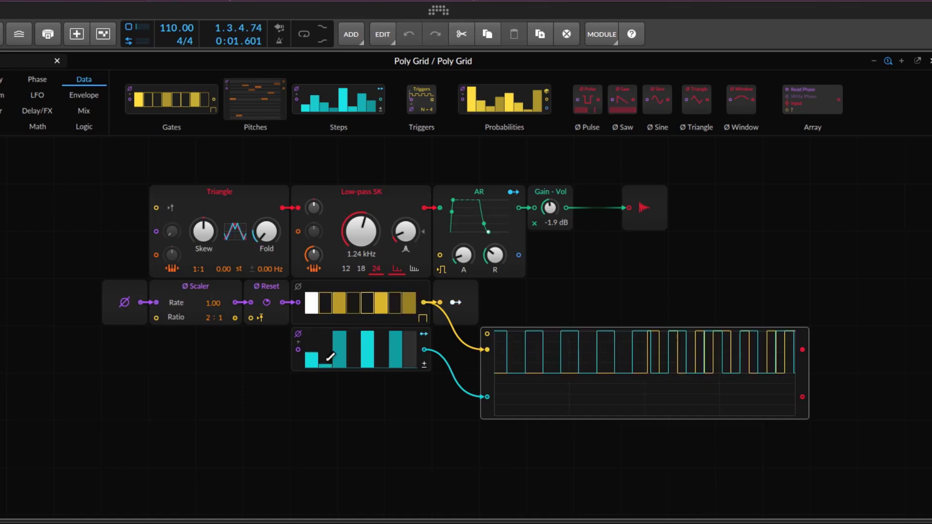
{"action": "mouse_move", "coordinate": [324, 362]}
{"action": "left_mouse_down"}
{"action": "mouse_move", "coordinate": [325, 343]}
{"action": "mouse_move", "coordinate": [341, 361]}
{"action": "mouse_move", "coordinate": [352, 345]}
{"action": "left_mouse_up"}
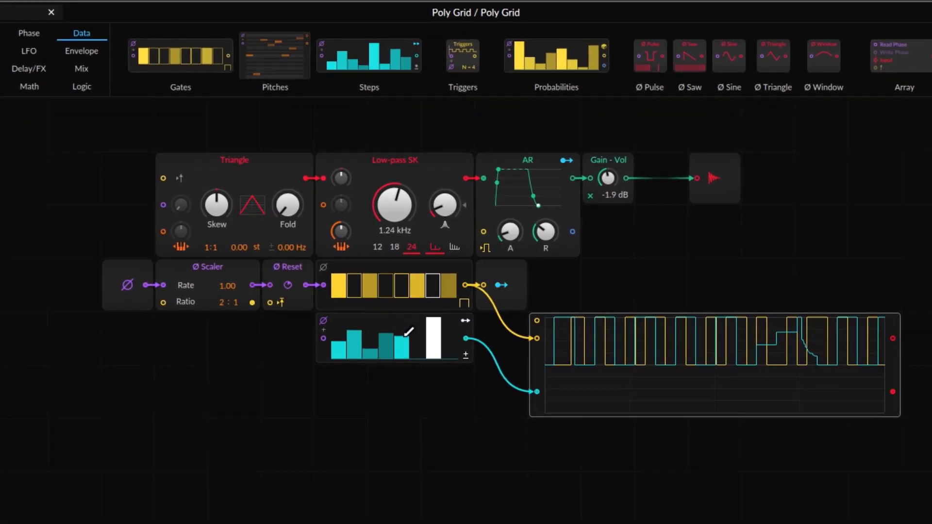
{"action": "mouse_move", "coordinate": [424, 347]}
{"action": "left_mouse_down"}
{"action": "mouse_move", "coordinate": [429, 338]}
{"action": "mouse_move", "coordinate": [441, 351]}
{"action": "mouse_move", "coordinate": [448, 329]}
{"action": "left_mouse_up"}
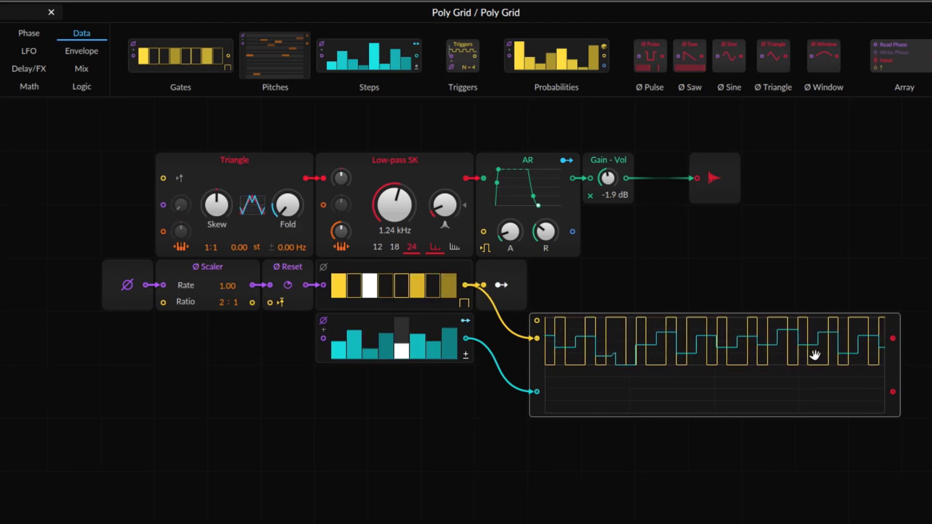
{"action": "left_click", "coordinate": [401, 351]}
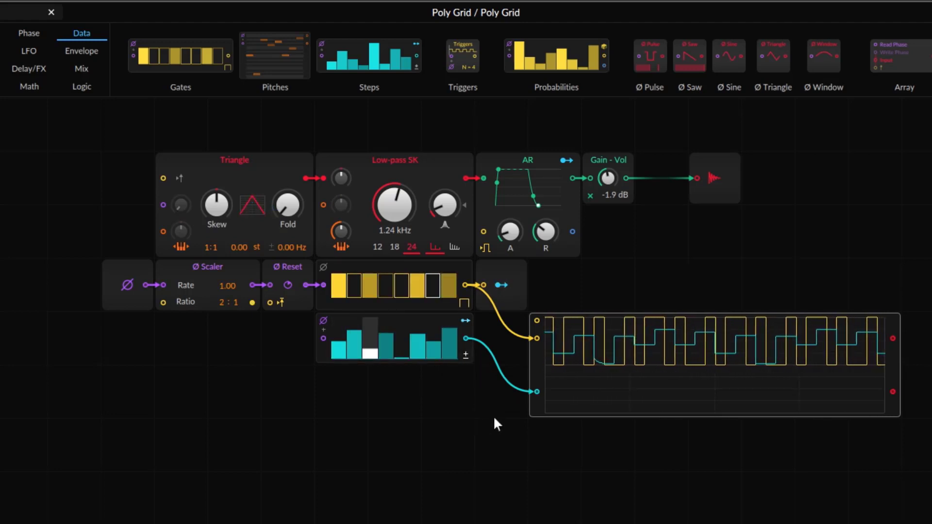
Step: Switch Steps to bipolar and draw negative levels for steps two, four and seven, with five and six positive
{"action": "left_click", "coordinate": [466, 355]}
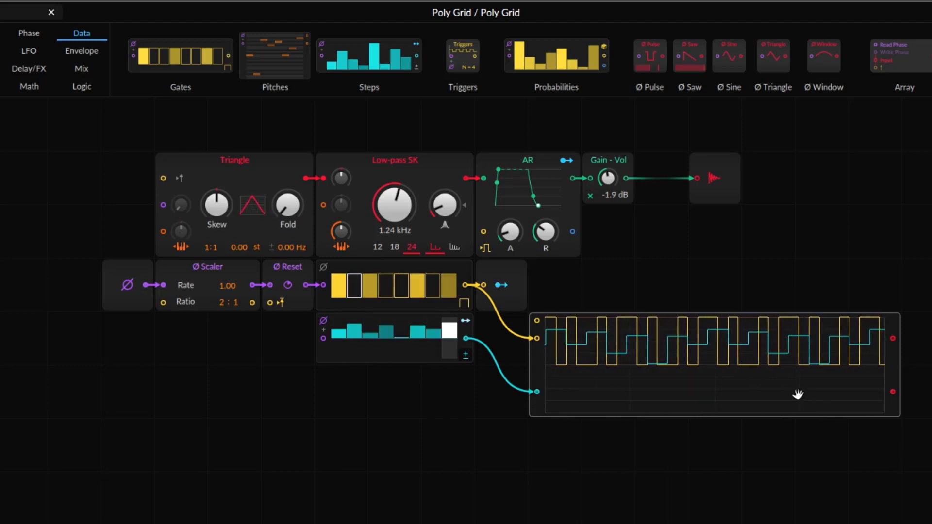
{"action": "left_click", "coordinate": [356, 346]}
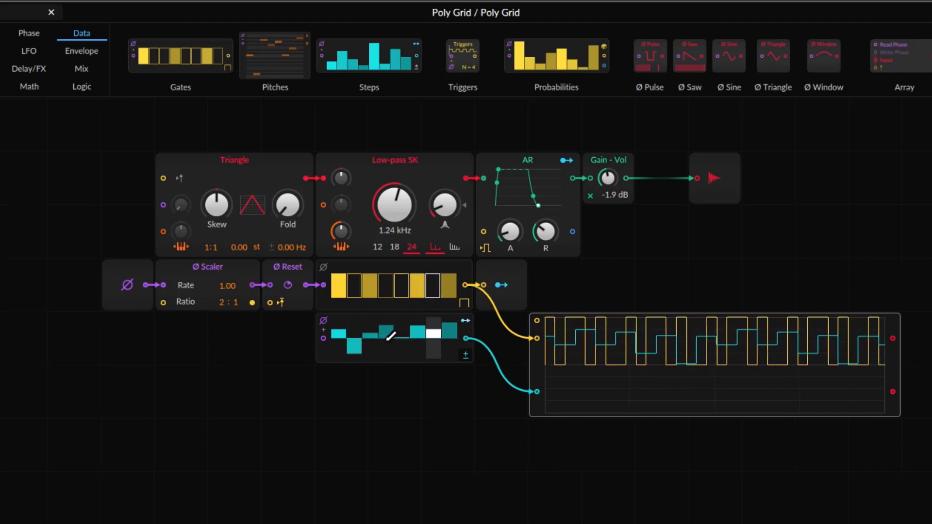
{"action": "mouse_move", "coordinate": [387, 340]}
{"action": "left_mouse_down"}
{"action": "mouse_move", "coordinate": [418, 346]}
{"action": "mouse_move", "coordinate": [403, 337]}
{"action": "mouse_move", "coordinate": [407, 322]}
{"action": "mouse_move", "coordinate": [434, 346]}
{"action": "left_mouse_up"}
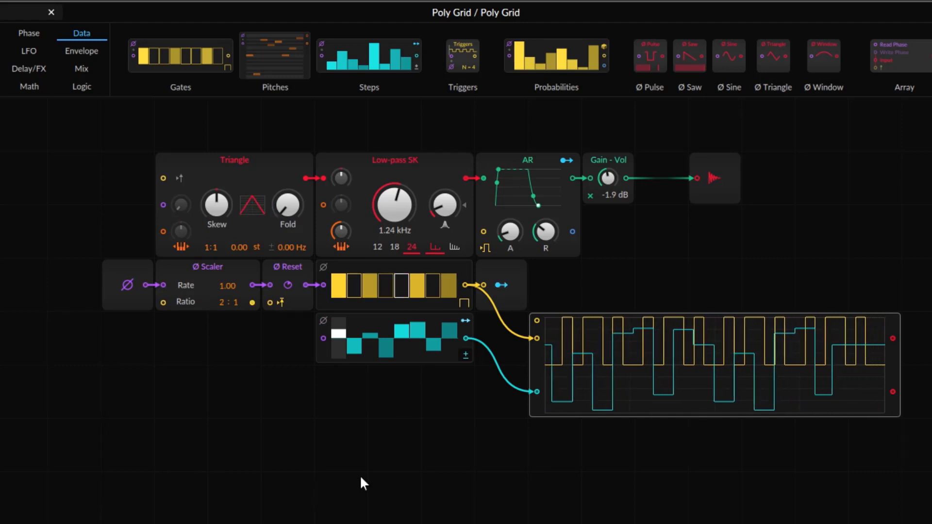
Step: Place a Ø Reverse module before Steps and route the Ø Reset phase signal through it into the Steps phase input
{"action": "left_click_drag", "start_coordinate": [308, 287], "coordinate": [324, 339]}
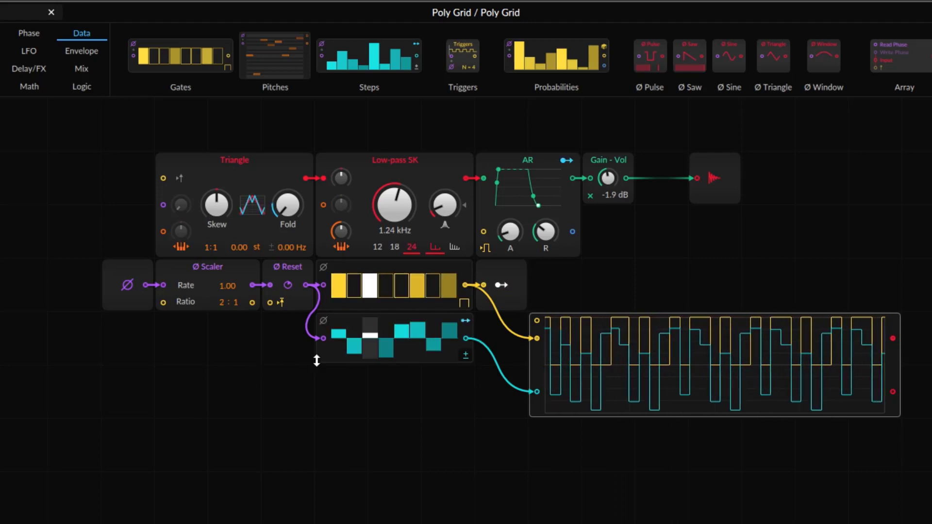
{"action": "left_click", "coordinate": [21, 33]}
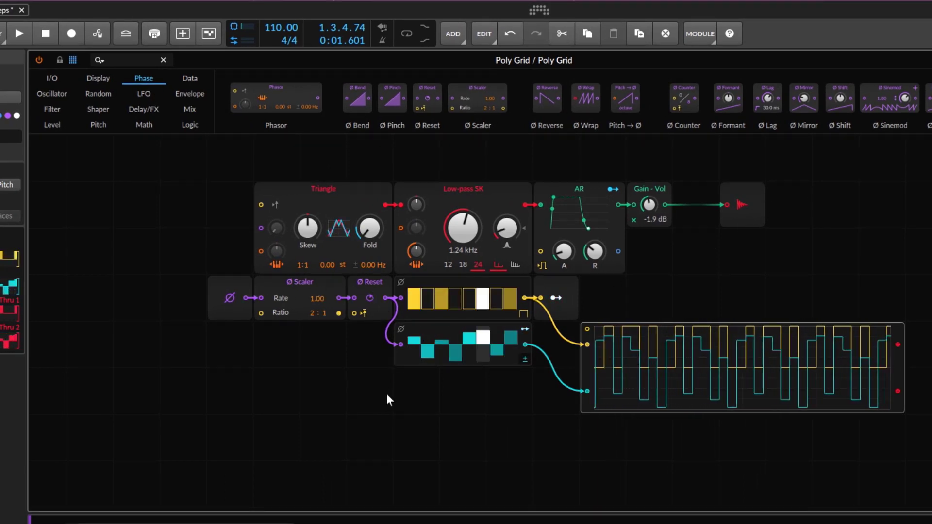
{"action": "left_click_drag", "start_coordinate": [547, 99], "coordinate": [378, 356]}
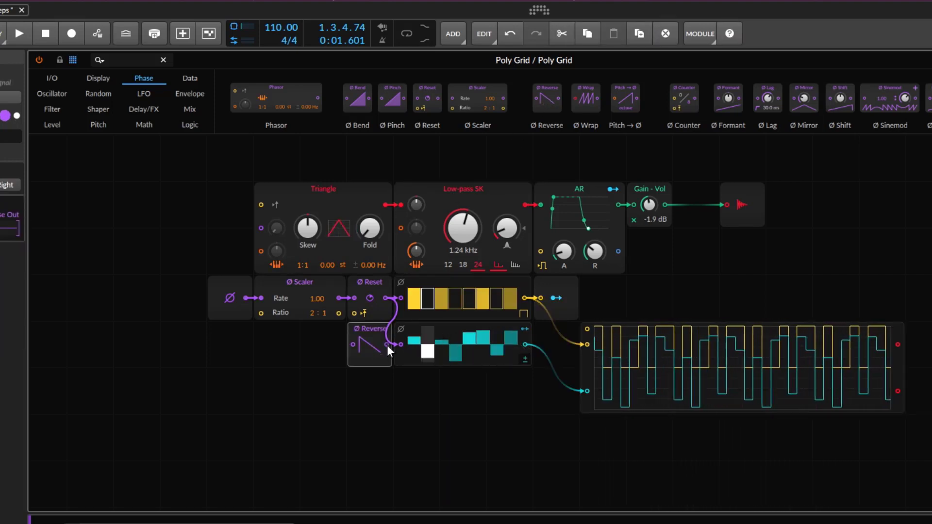
{"action": "mouse_move", "coordinate": [386, 346]}
{"action": "left_mouse_down"}
{"action": "mouse_move", "coordinate": [387, 319]}
{"action": "mouse_move", "coordinate": [400, 342]}
{"action": "left_mouse_up"}
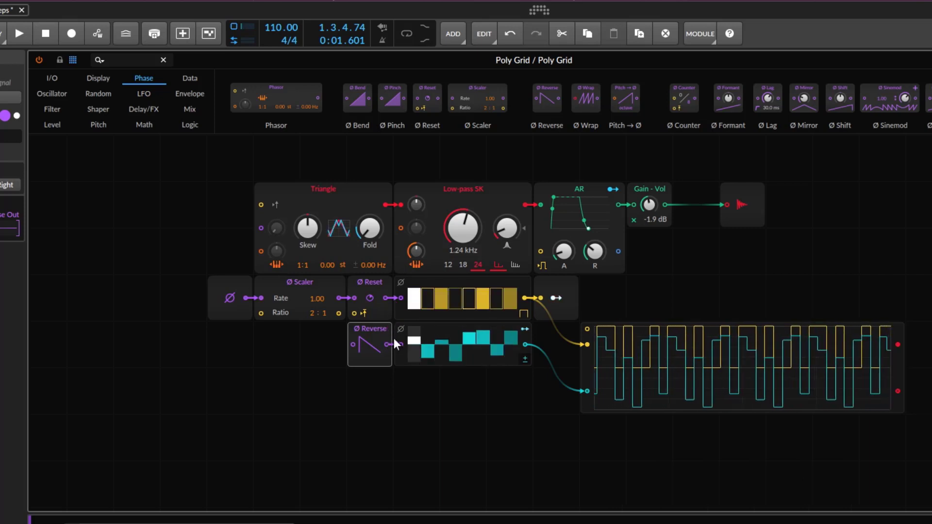
{"action": "left_click_drag", "start_coordinate": [385, 296], "coordinate": [354, 346]}
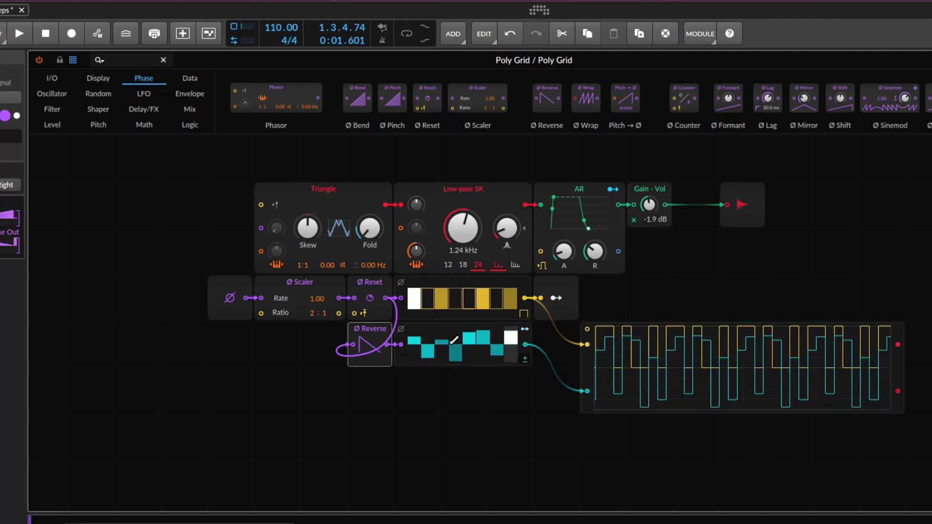
Step: Add a Modulator Out module directly after Steps so that it receives the Steps signal
{"action": "left_click", "coordinate": [52, 78]}
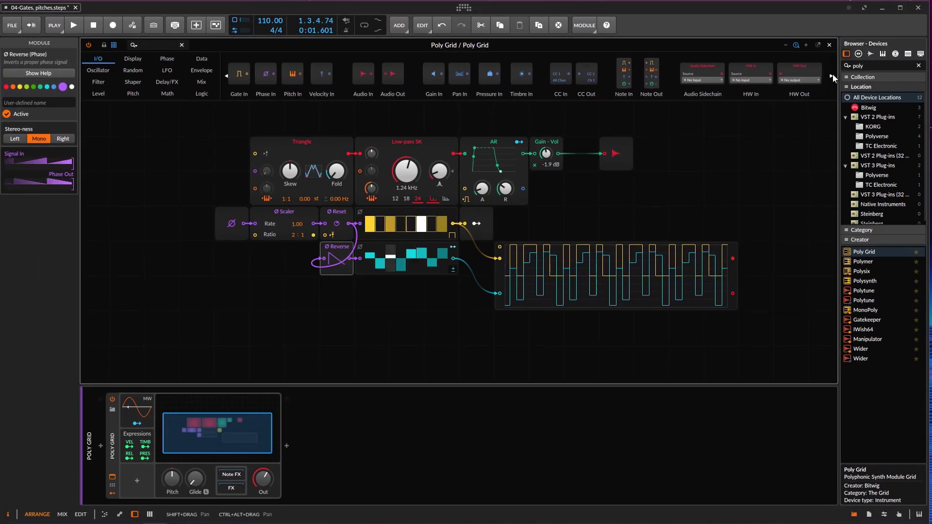
{"action": "left_click", "coordinate": [832, 75]}
{"action": "left_click", "coordinate": [832, 76]}
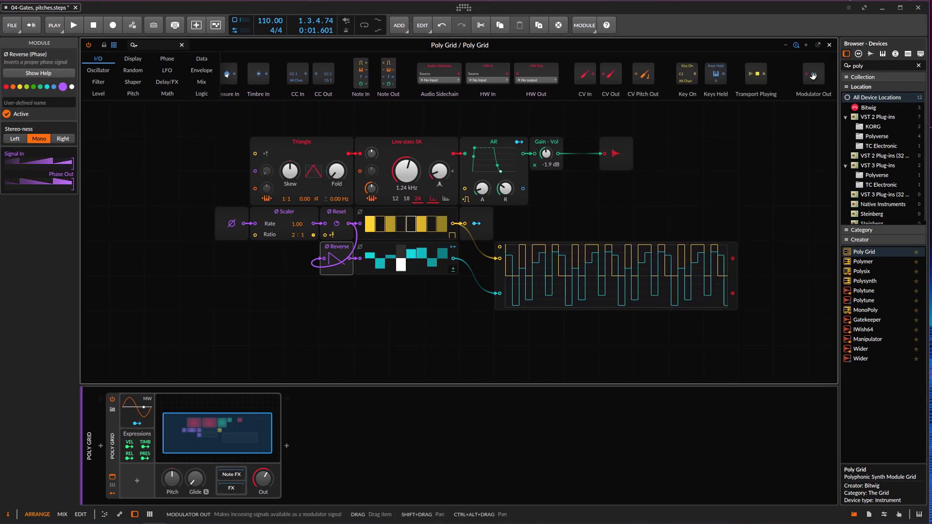
{"action": "left_click_drag", "start_coordinate": [814, 74], "coordinate": [462, 264]}
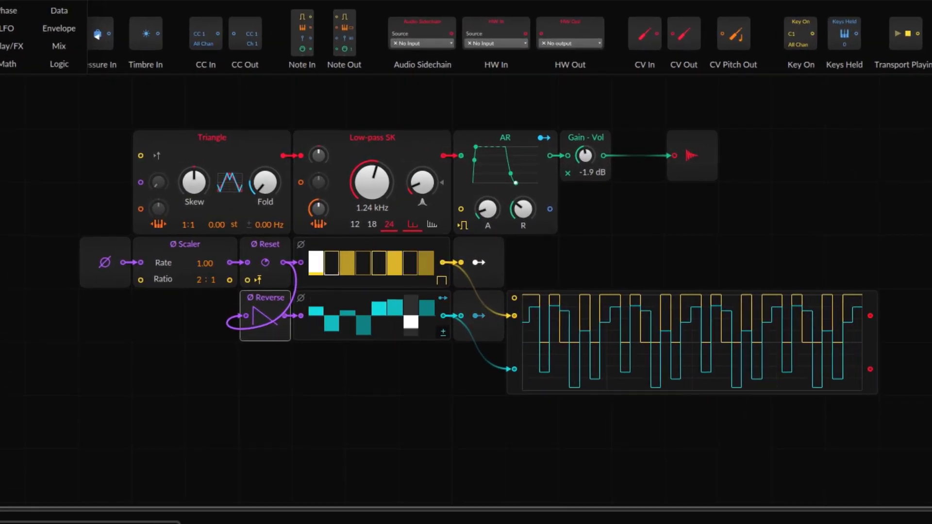
Step: Map the Steps Modulator Out to the Low-pass SK cutoff, with the cutoff at 1.01 kHz, and draw smaller step levels
{"action": "left_click", "coordinate": [480, 314]}
{"action": "mouse_move", "coordinate": [372, 182]}
{"action": "left_mouse_down"}
{"action": "mouse_move", "coordinate": [373, 161]}
{"action": "mouse_move", "coordinate": [374, 195]}
{"action": "left_mouse_up"}
{"action": "left_click", "coordinate": [477, 315]}
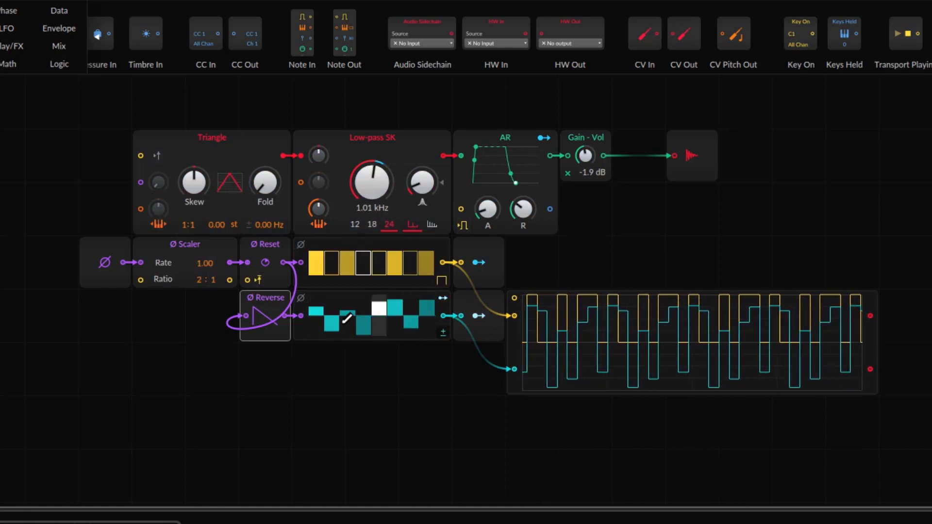
{"action": "mouse_move", "coordinate": [316, 325]}
{"action": "left_mouse_down"}
{"action": "mouse_move", "coordinate": [329, 320]}
{"action": "mouse_move", "coordinate": [310, 318]}
{"action": "mouse_move", "coordinate": [314, 311]}
{"action": "mouse_move", "coordinate": [336, 319]}
{"action": "mouse_move", "coordinate": [427, 308]}
{"action": "left_mouse_up"}
Step: Disconnect the phase signal from Steps, check the cutoff mapping, and reconnect Ø Reverse to the Steps phase input
{"action": "double_click", "coordinate": [301, 316]}
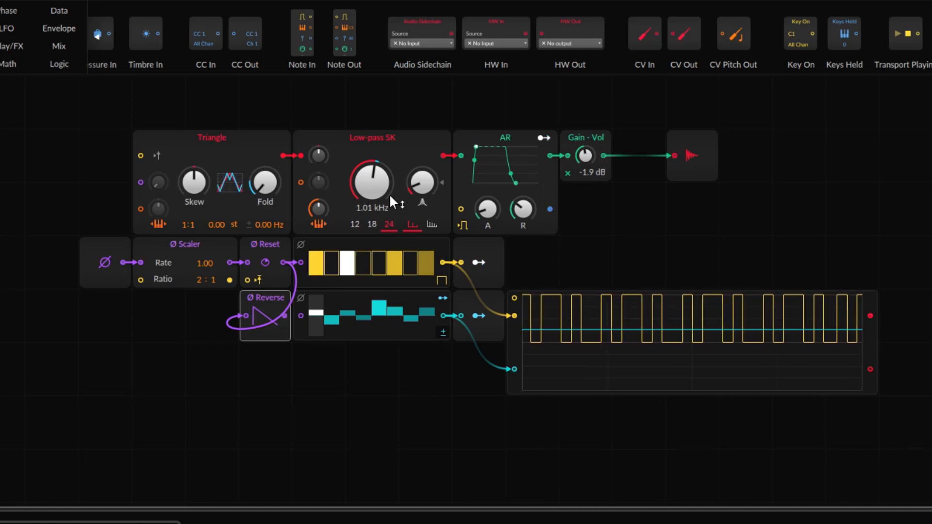
{"action": "left_click", "coordinate": [479, 316]}
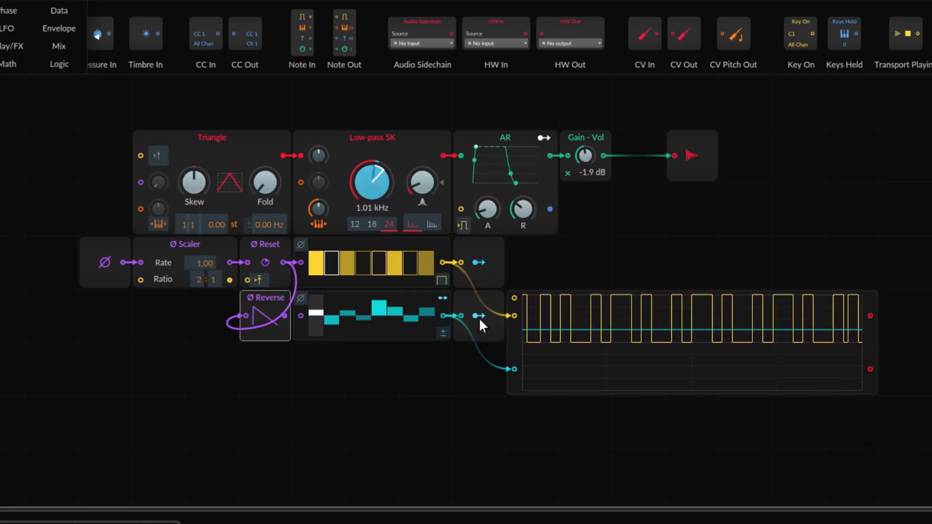
{"action": "left_click", "coordinate": [284, 316]}
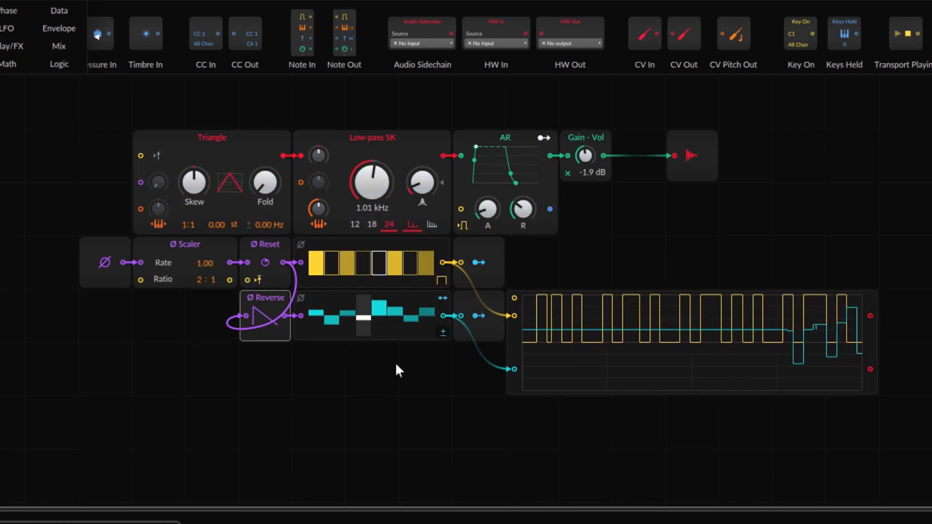
Step: Raise the first step's level in Steps and increase the Low-pass SK cutoff to 2.70 kHz
{"action": "mouse_move", "coordinate": [380, 186]}
{"action": "left_mouse_down"}
{"action": "mouse_move", "coordinate": [380, 160]}
{"action": "mouse_move", "coordinate": [380, 173]}
{"action": "left_mouse_up"}
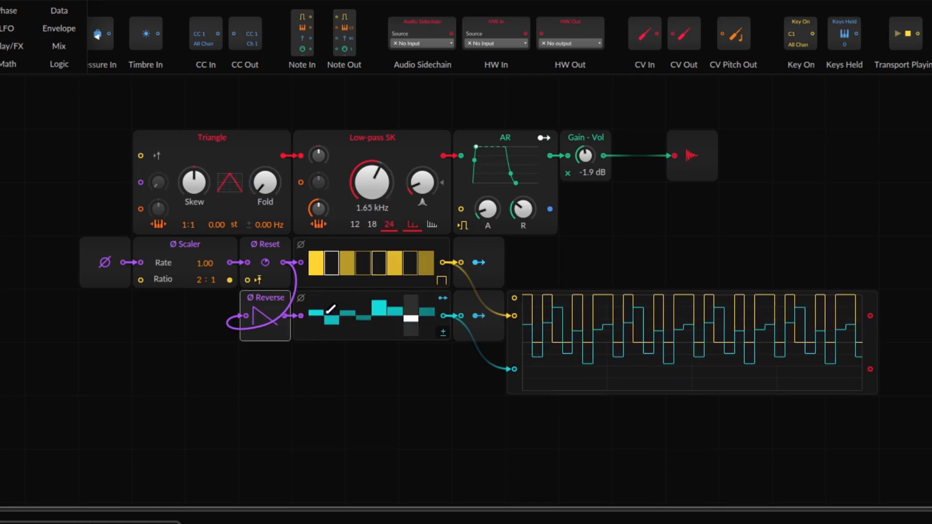
{"action": "mouse_move", "coordinate": [316, 315]}
{"action": "left_mouse_down"}
{"action": "mouse_move", "coordinate": [328, 310]}
{"action": "mouse_move", "coordinate": [328, 325]}
{"action": "mouse_move", "coordinate": [318, 309]}
{"action": "left_mouse_up"}
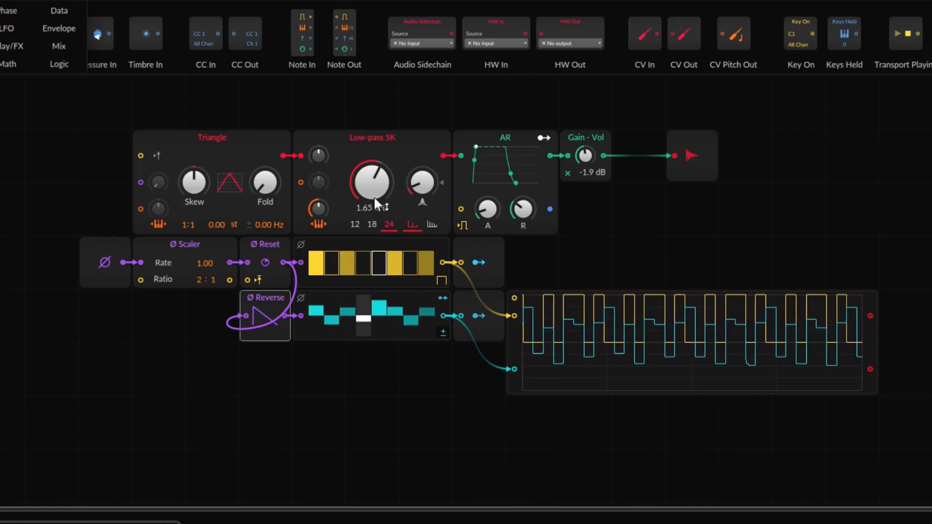
{"action": "left_click_drag", "start_coordinate": [376, 203], "coordinate": [376, 190]}
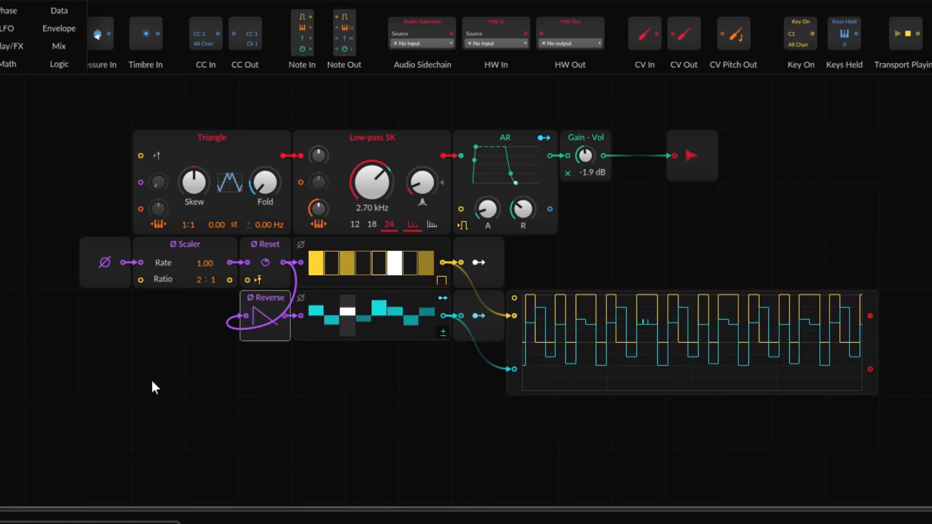
Step: Try changing the Steps module's step count, return it to 8, and turn on Interpolation
{"action": "left_click", "coordinate": [304, 327]}
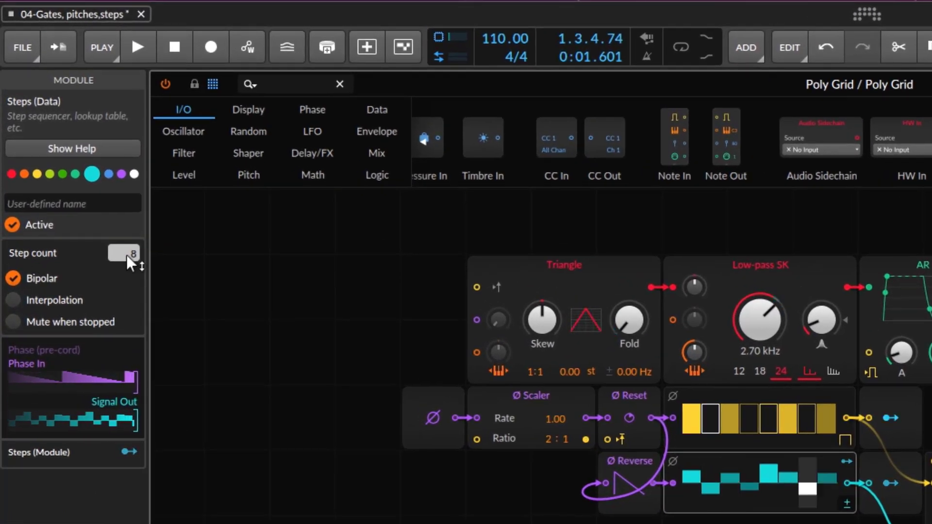
{"action": "left_click_drag", "start_coordinate": [127, 255], "coordinate": [126, 233]}
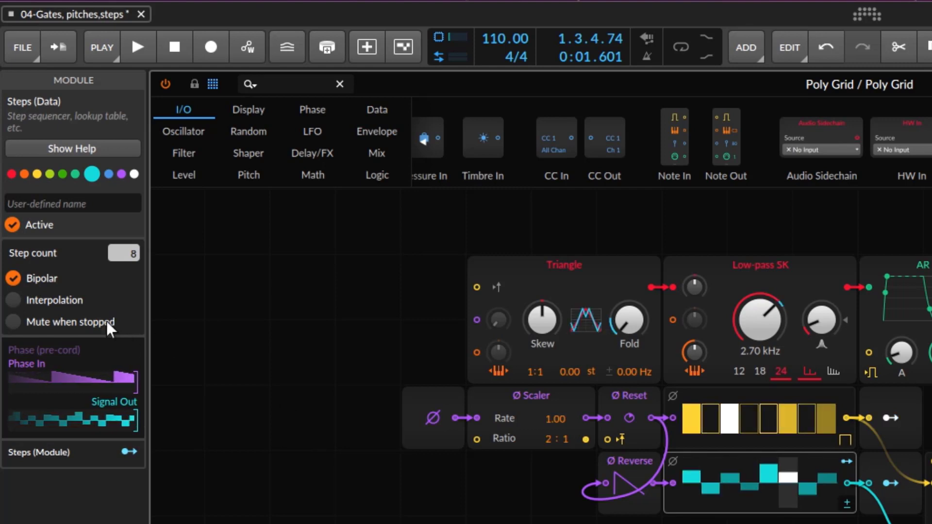
{"action": "left_click", "coordinate": [13, 299]}
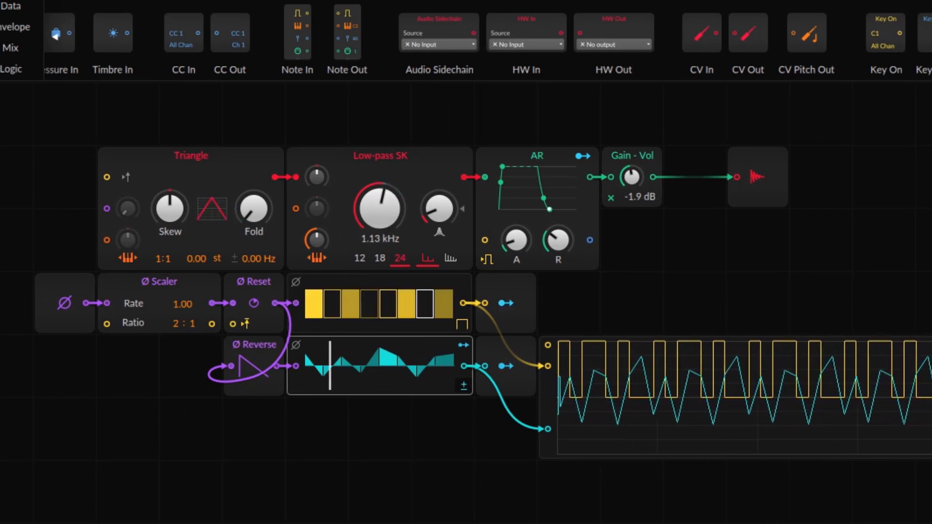
Step: Check the Steps Modulator Out mapping on the cutoff and turn off Interpolation for Steps
{"action": "left_click", "coordinate": [506, 366]}
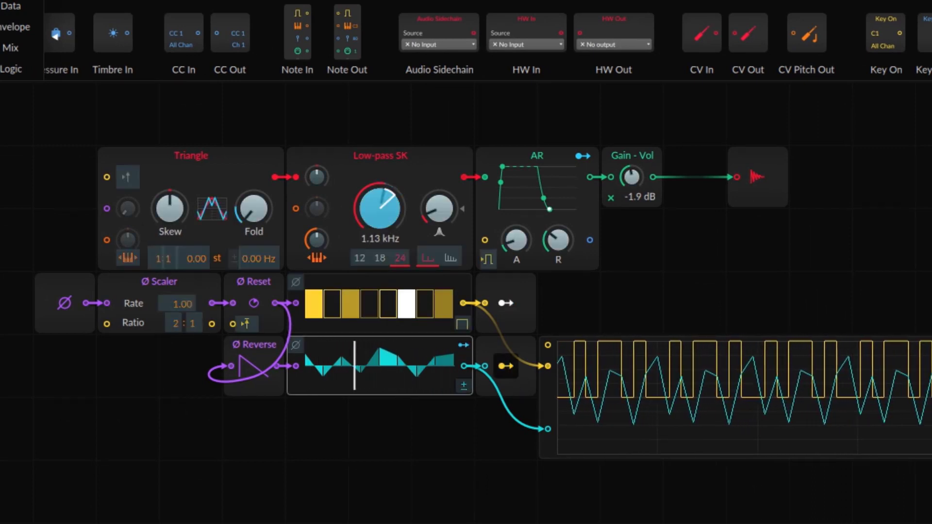
{"action": "left_click", "coordinate": [505, 367]}
{"action": "left_click", "coordinate": [1, 262]}
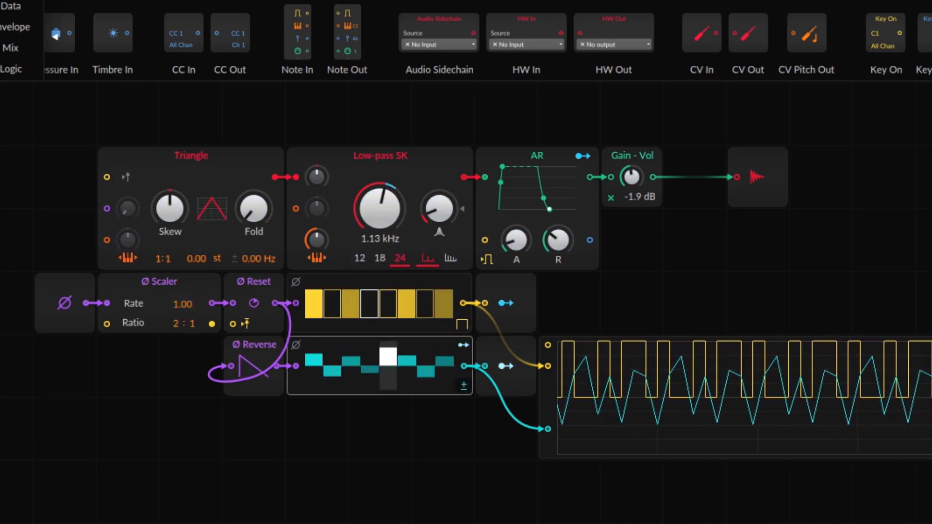
Step: Increase the Steps Modulator Out's modulation depth on the Low-pass SK cutoff and leave the mapping mode
{"action": "left_click", "coordinate": [507, 368]}
{"action": "left_click_drag", "start_coordinate": [375, 200], "coordinate": [394, 214]}
{"action": "left_click", "coordinate": [508, 361]}
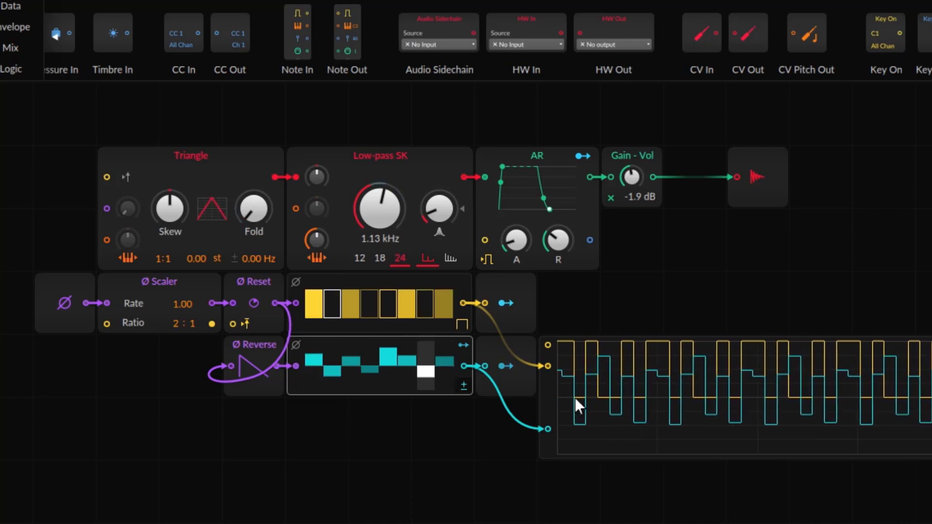
{"action": "left_click", "coordinate": [506, 366]}
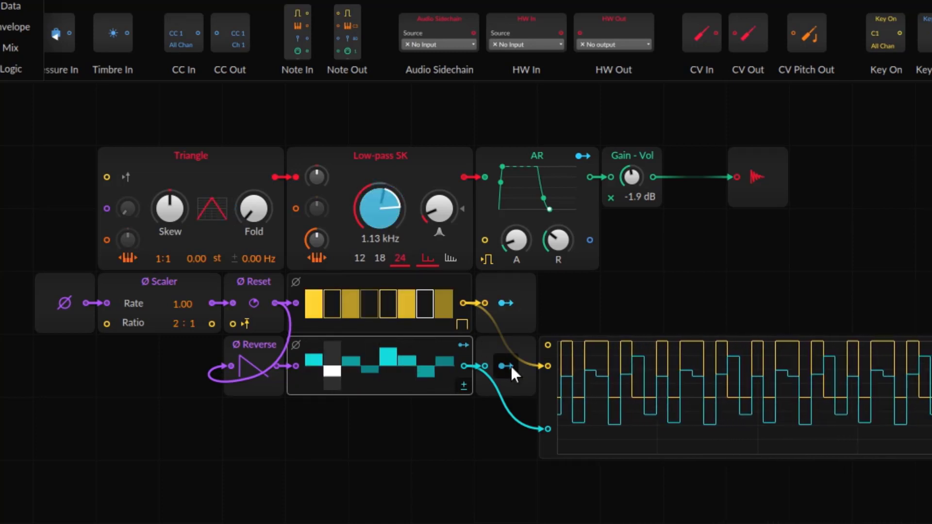
{"action": "left_click", "coordinate": [507, 366]}
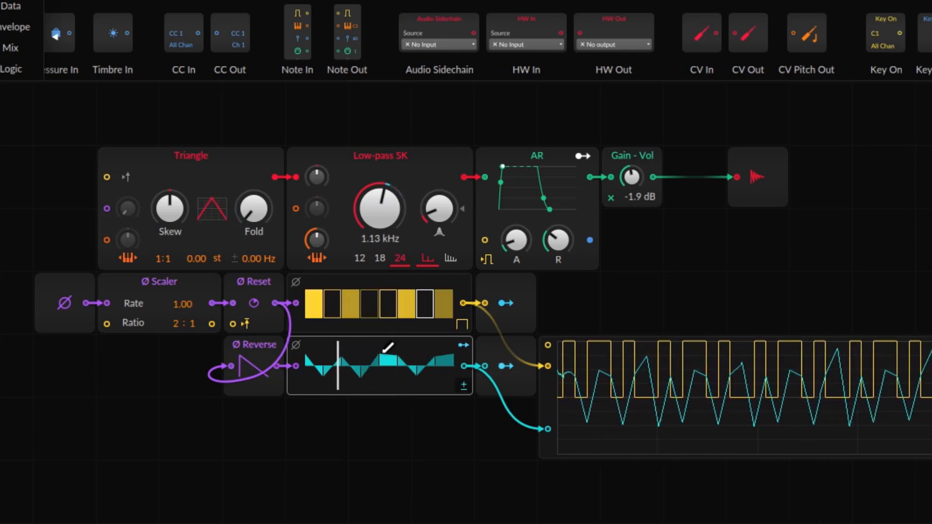
Step: Reshape the Steps module's interpolated levels, redrawing the central peak and raising the second step above the centre line
{"action": "mouse_move", "coordinate": [382, 348]}
{"action": "left_mouse_down"}
{"action": "mouse_move", "coordinate": [436, 362]}
{"action": "mouse_move", "coordinate": [415, 371]}
{"action": "left_mouse_up"}
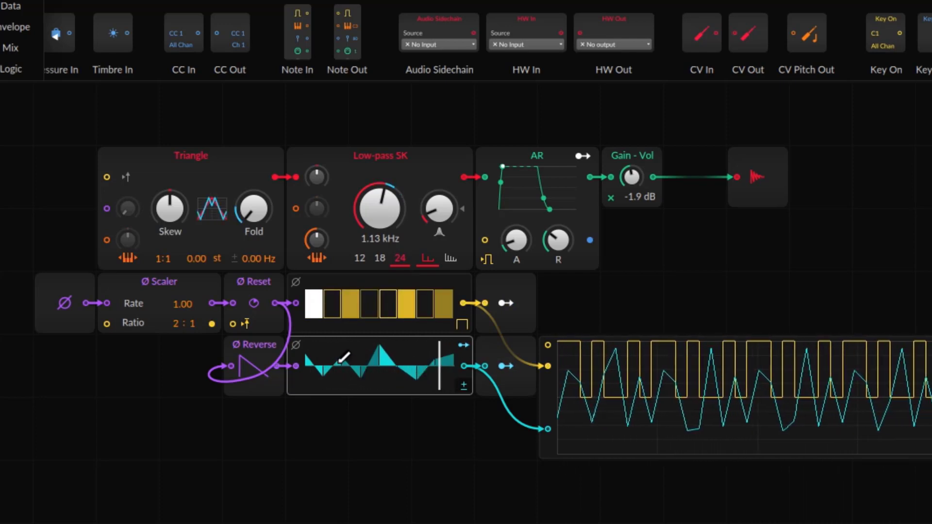
{"action": "mouse_move", "coordinate": [324, 356]}
{"action": "left_mouse_down"}
{"action": "mouse_move", "coordinate": [344, 360]}
{"action": "mouse_move", "coordinate": [329, 364]}
{"action": "left_mouse_up"}
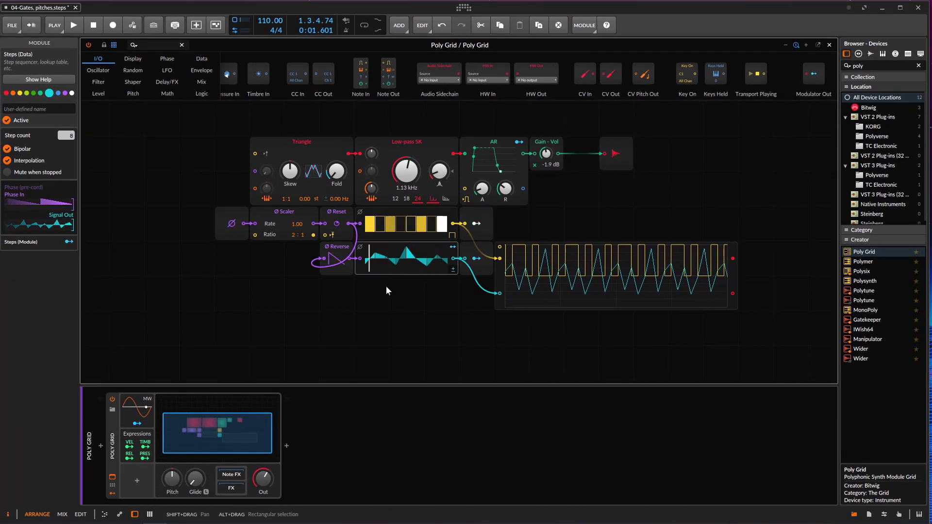
Step: Add a Pitches module beside Triangle, and enlarge it in height and width
{"action": "scroll", "coordinate": [385, 286], "scroll_direction": "up", "scroll_amount": 3}
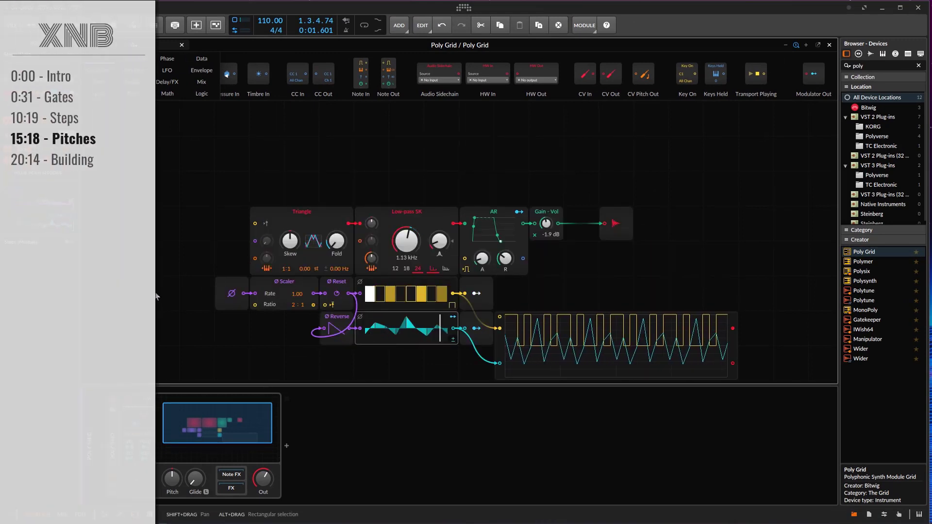
{"action": "left_click", "coordinate": [201, 60]}
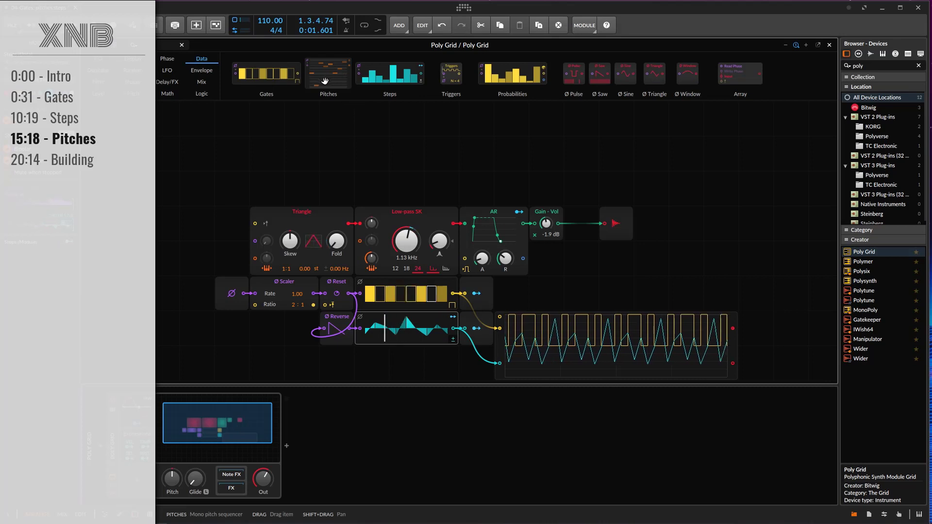
{"action": "left_click_drag", "start_coordinate": [325, 81], "coordinate": [154, 229]}
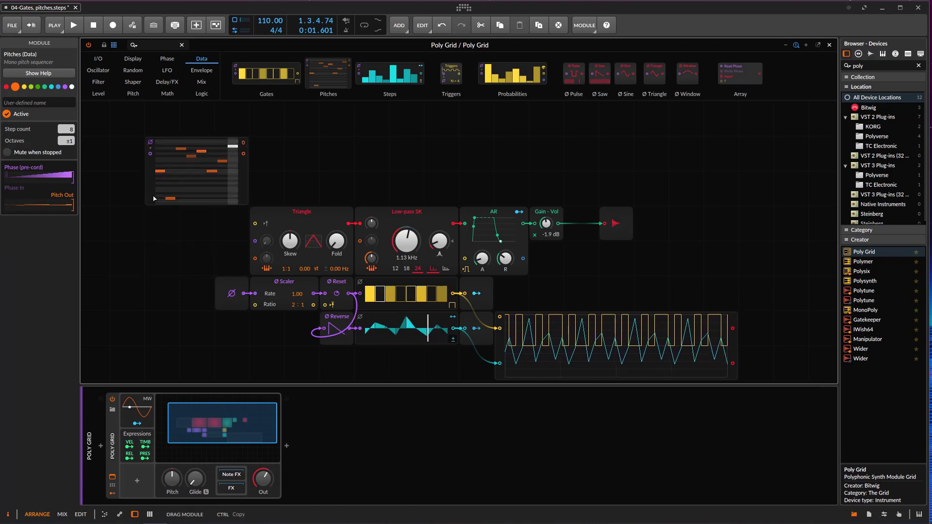
{"action": "left_click_drag", "start_coordinate": [200, 203], "coordinate": [194, 273]}
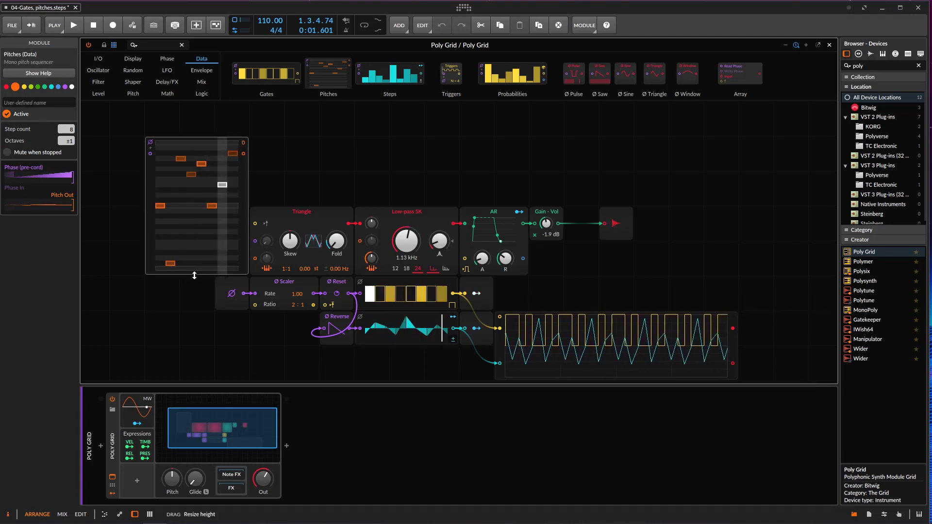
{"action": "left_click_drag", "start_coordinate": [149, 227], "coordinate": [118, 227]}
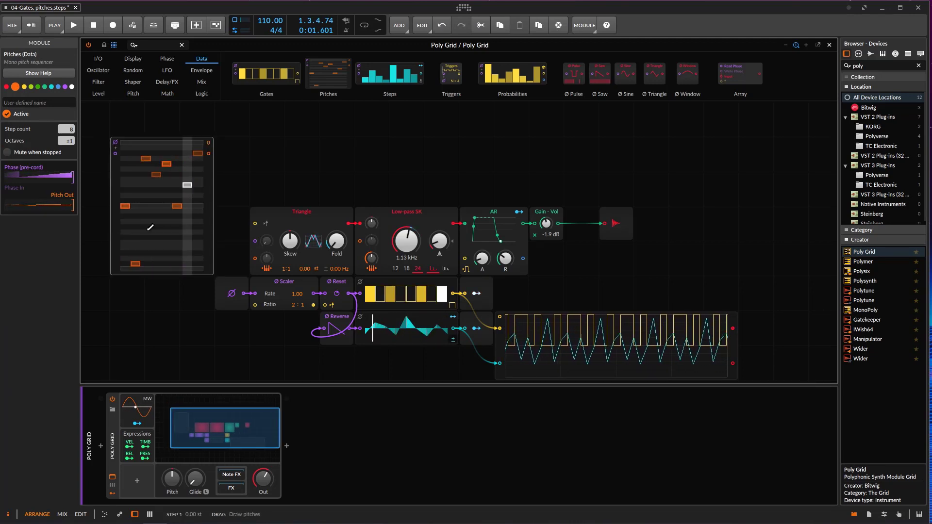
{"action": "left_click_drag", "start_coordinate": [212, 231], "coordinate": [241, 234]}
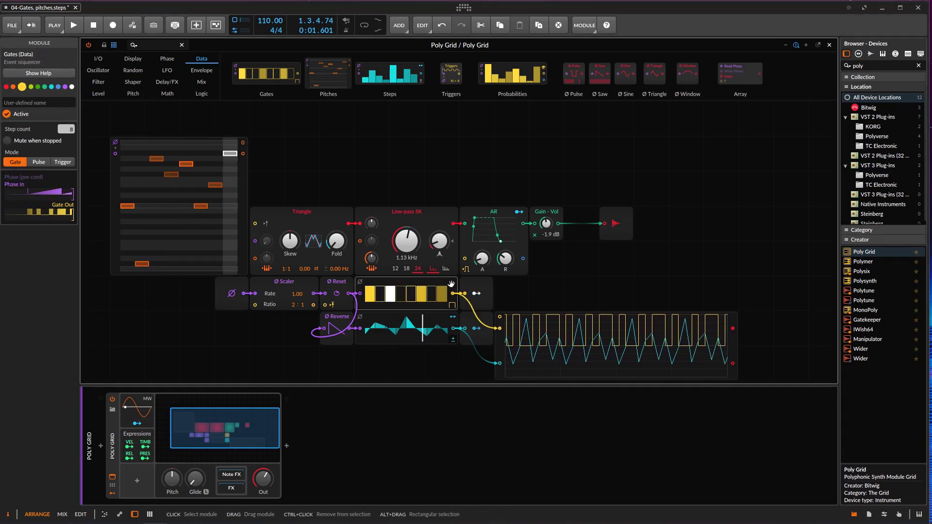
{"action": "left_click", "coordinate": [358, 340]}
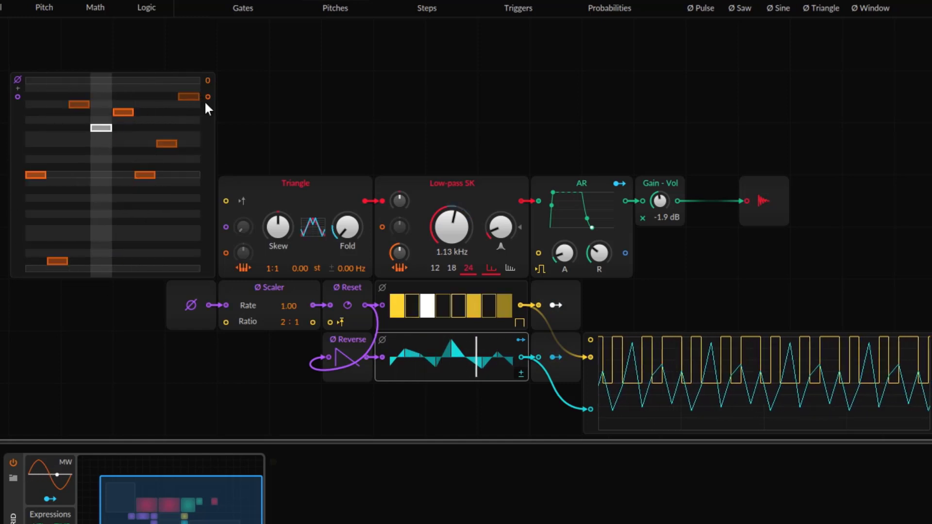
Step: Feed the Pitches output into Triangle's pitch input at full amount without keyboard tracking, with all pitch steps flattened to the base pitch
{"action": "left_click_drag", "start_coordinate": [208, 96], "coordinate": [227, 254]}
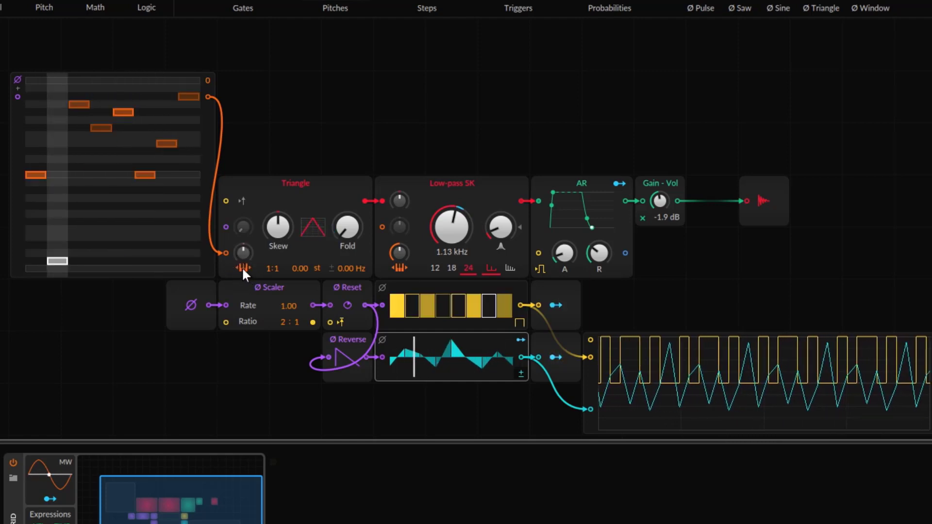
{"action": "left_click", "coordinate": [242, 267]}
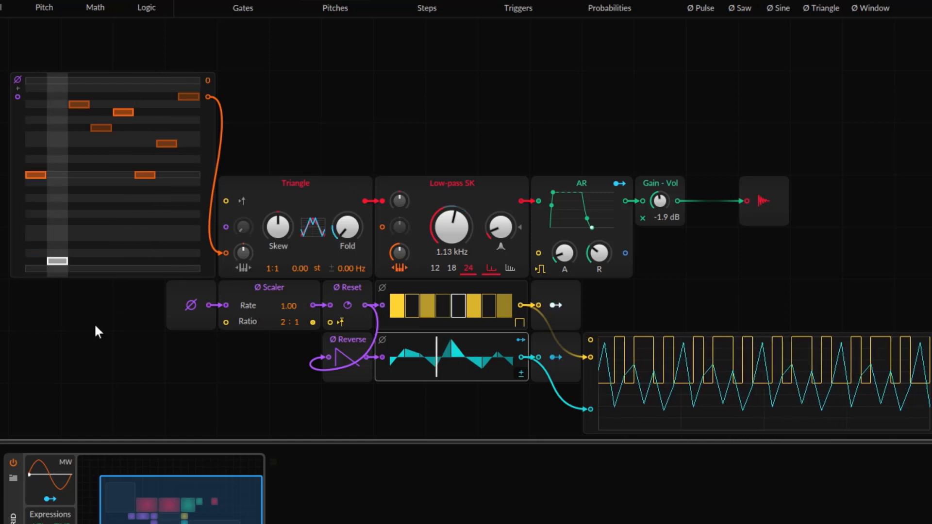
{"action": "mouse_move", "coordinate": [35, 175]}
{"action": "left_mouse_down"}
{"action": "mouse_move", "coordinate": [197, 169]}
{"action": "mouse_move", "coordinate": [34, 175]}
{"action": "left_mouse_up"}
{"action": "left_click_drag", "start_coordinate": [243, 253], "coordinate": [243, 184]}
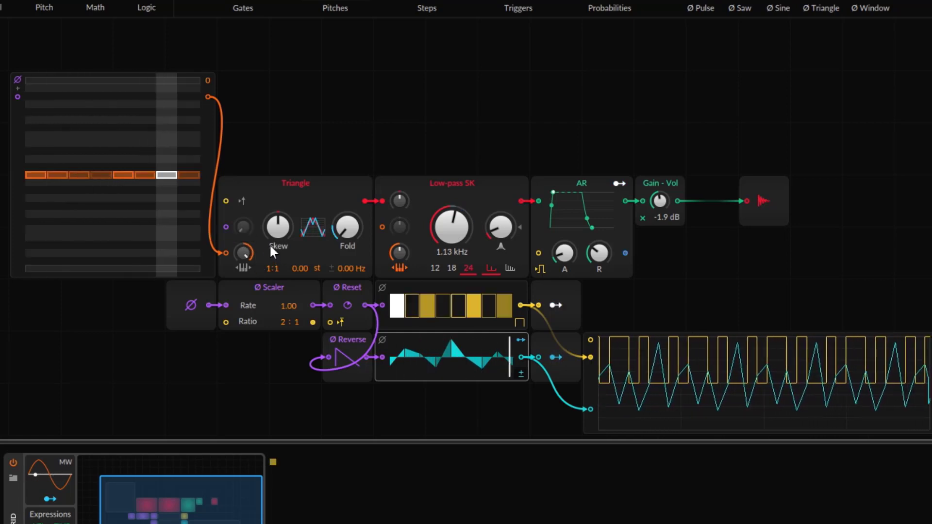
Step: Set the Low-pass SK cutoff to 1.70 kHz and its Steps Modulator Out modulation to +18.00
{"action": "mouse_move", "coordinate": [453, 227]}
{"action": "left_mouse_down"}
{"action": "mouse_move", "coordinate": [453, 201]}
{"action": "mouse_move", "coordinate": [456, 254]}
{"action": "mouse_move", "coordinate": [457, 243]}
{"action": "left_mouse_up"}
{"action": "left_click", "coordinate": [561, 353]}
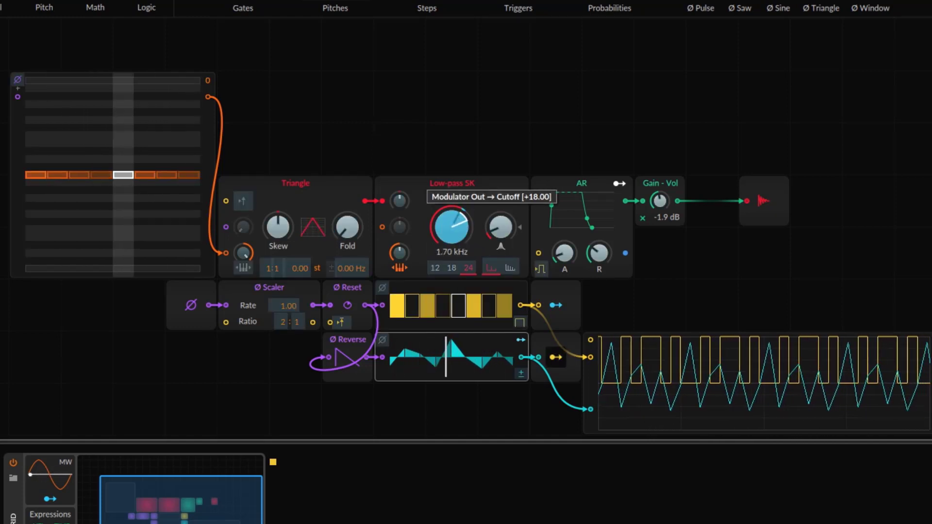
{"action": "left_click", "coordinate": [559, 354]}
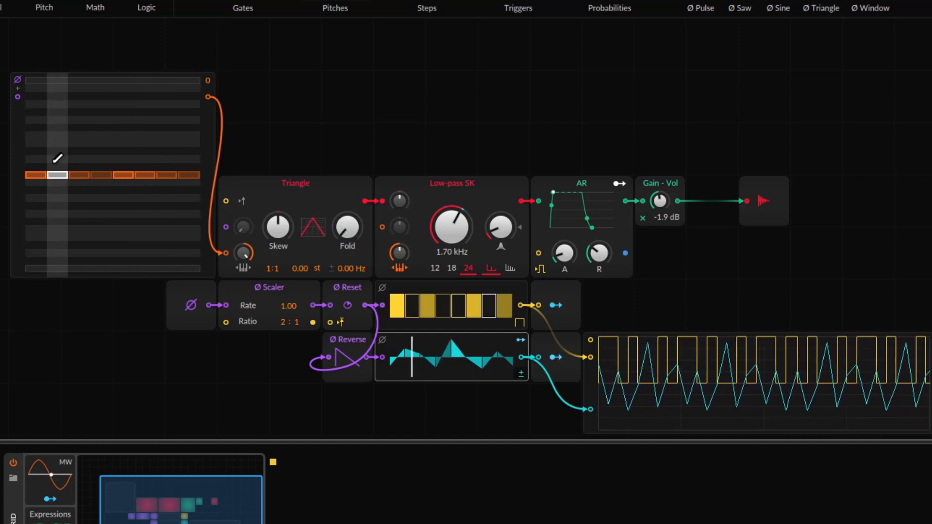
Step: Draw an eight-step melody in Pitches, with the first and fifth steps on the base pitch and the seventh at the highest
{"action": "mouse_move", "coordinate": [39, 208]}
{"action": "left_mouse_down"}
{"action": "mouse_move", "coordinate": [148, 131]}
{"action": "mouse_move", "coordinate": [97, 232]}
{"action": "left_mouse_up"}
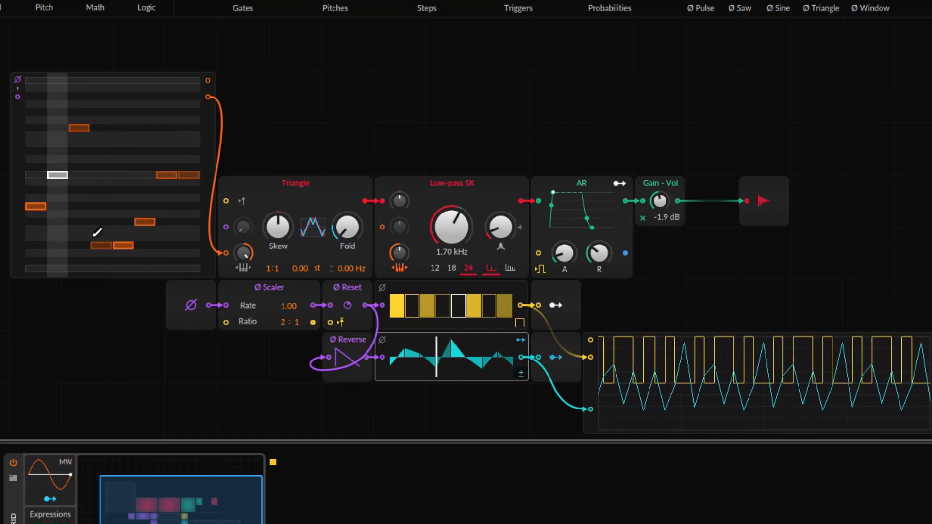
{"action": "mouse_move", "coordinate": [141, 134]}
{"action": "left_mouse_down"}
{"action": "mouse_move", "coordinate": [188, 87]}
{"action": "mouse_move", "coordinate": [166, 178]}
{"action": "left_mouse_up"}
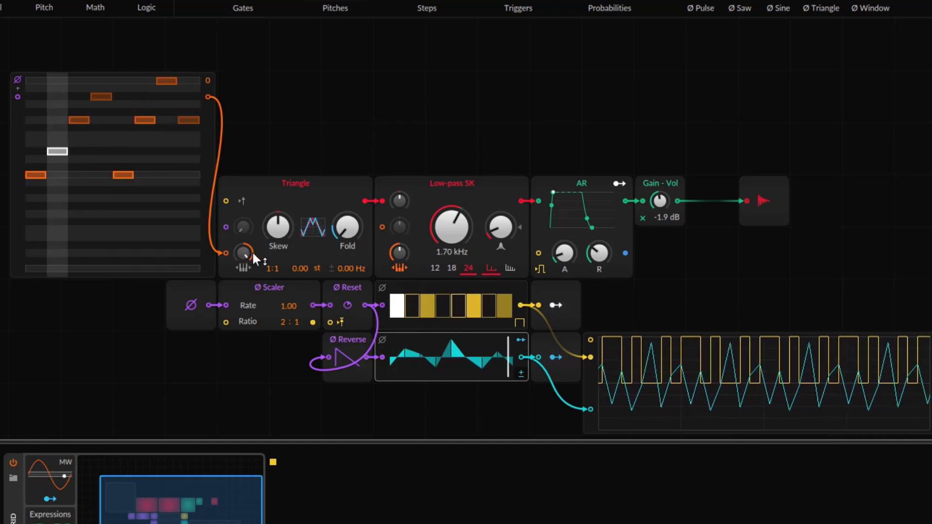
Step: Connect the Ø Reset output to the Pitches phase input, and turn off pitch tracking on the Low-pass SK cutoff
{"action": "scroll", "coordinate": [344, 159], "scroll_direction": "up", "scroll_amount": 2}
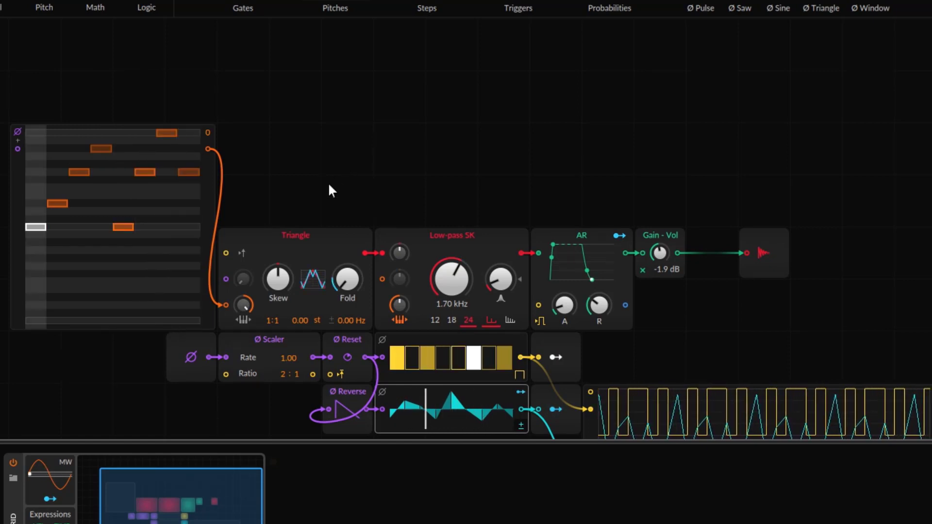
{"action": "scroll", "coordinate": [162, 307], "scroll_direction": "down", "scroll_amount": 2}
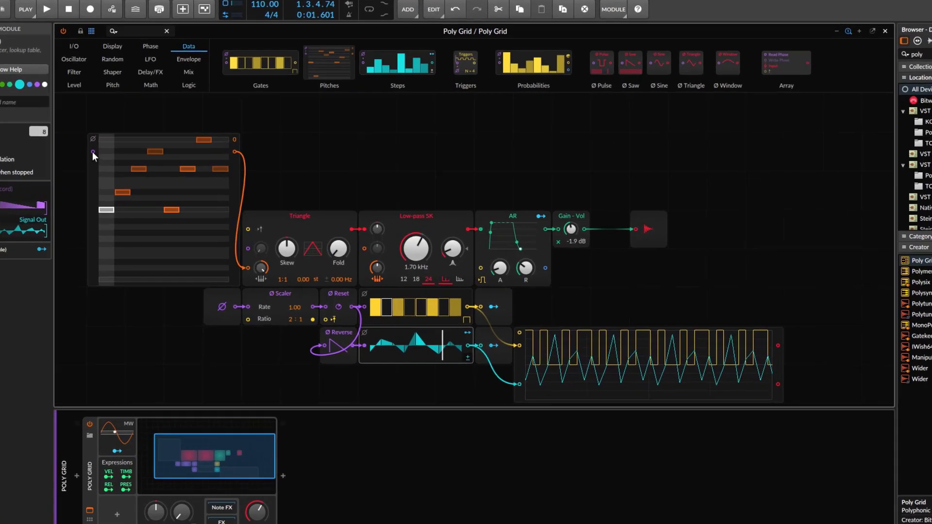
{"action": "left_click_drag", "start_coordinate": [115, 153], "coordinate": [353, 293]}
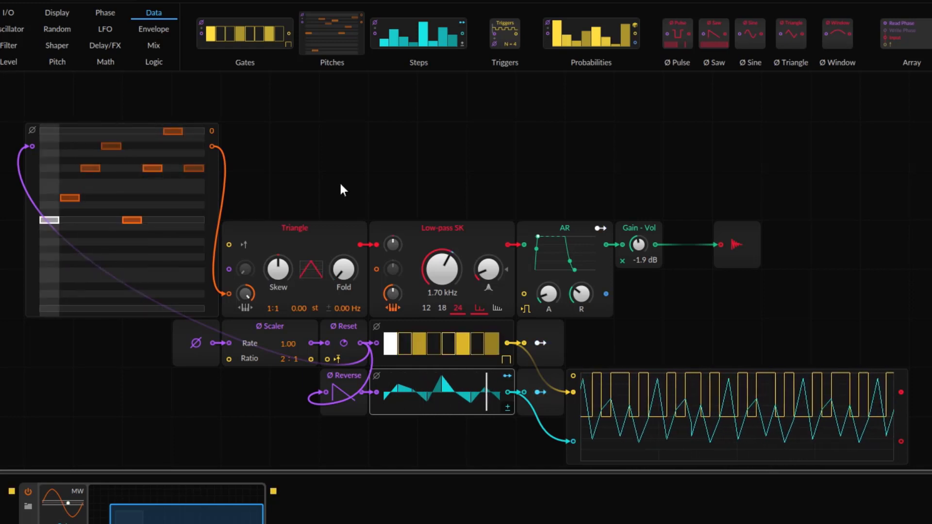
{"action": "left_click", "coordinate": [273, 492]}
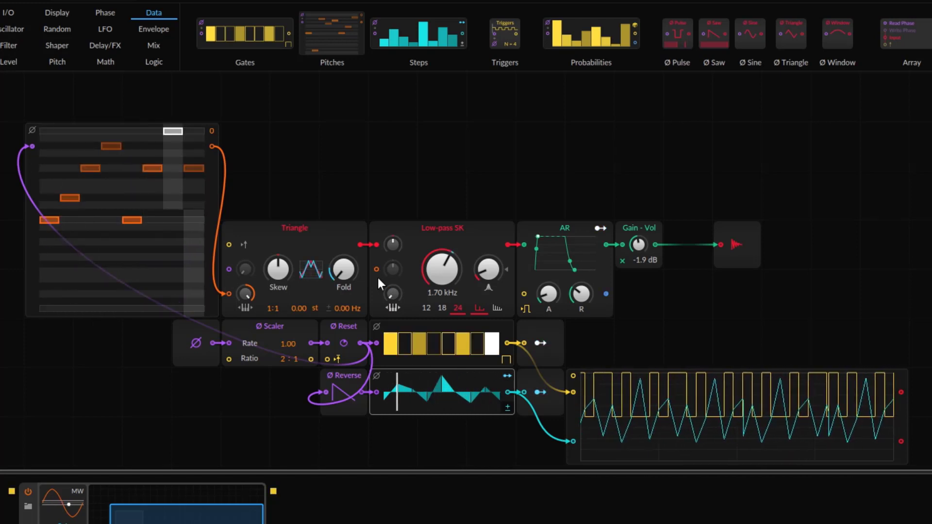
Step: Try the seventh Pitches step at the lowest pitch, and return it to the highest
{"action": "left_click", "coordinate": [31, 232]}
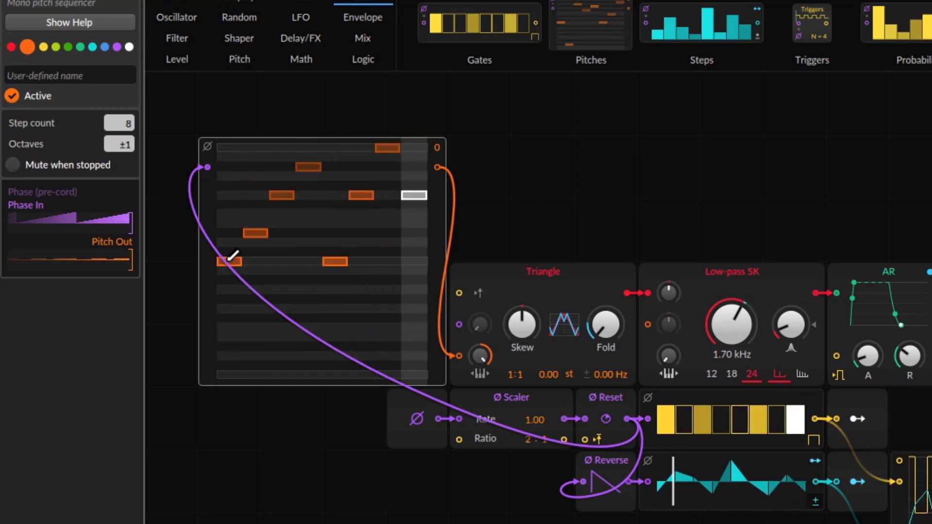
{"action": "left_click", "coordinate": [386, 148]}
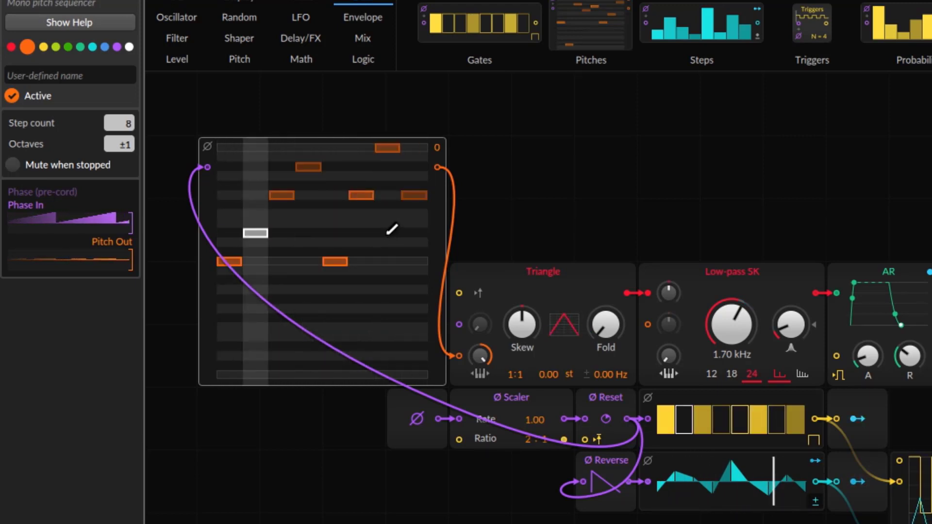
{"action": "left_click", "coordinate": [387, 375]}
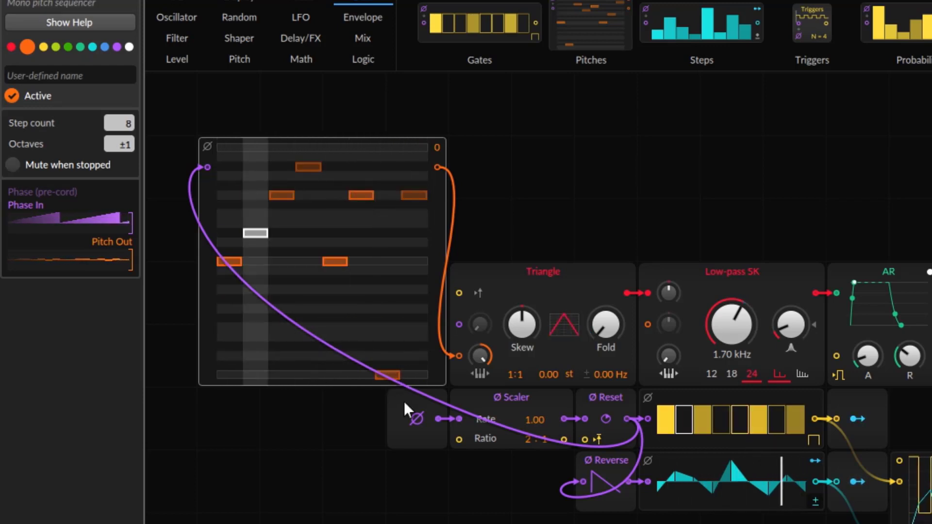
{"action": "left_click", "coordinate": [388, 147]}
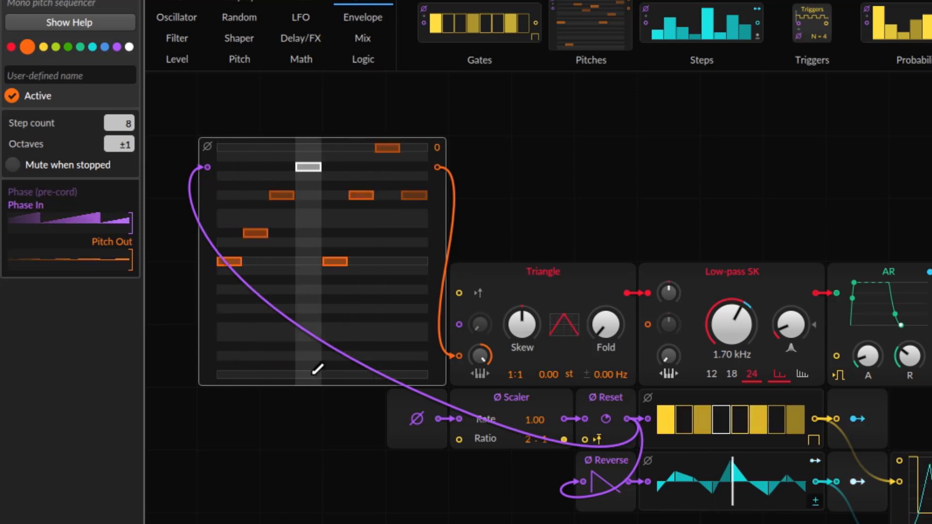
Step: Try a ±2 octave range with a taller Pitches module, and return the module to its former size and ±1 octave
{"action": "left_click_drag", "start_coordinate": [129, 146], "coordinate": [130, 140]}
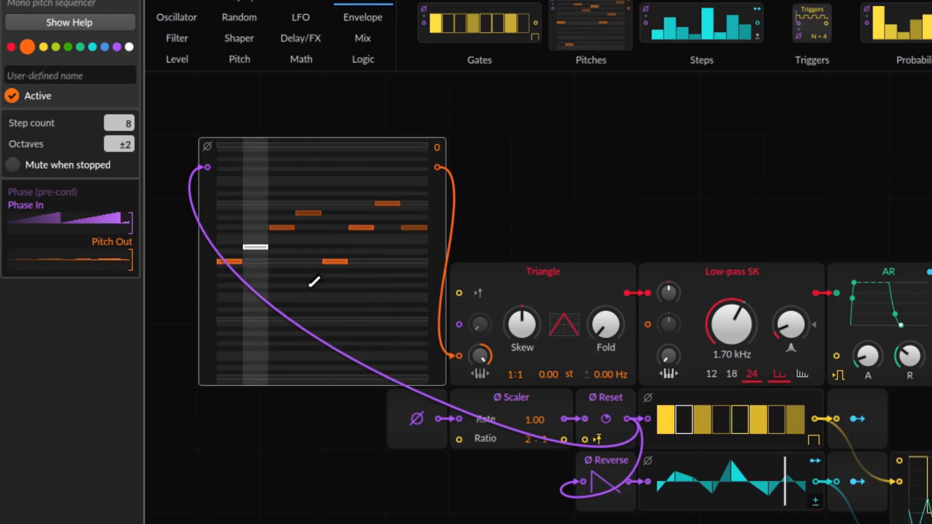
{"action": "scroll", "coordinate": [480, 233], "scroll_direction": "up", "scroll_amount": 3}
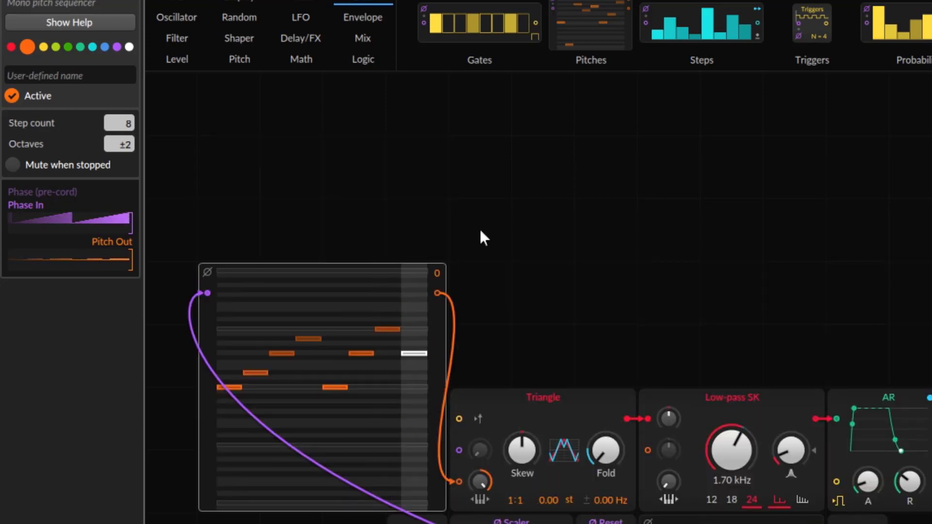
{"action": "left_click_drag", "start_coordinate": [212, 383], "coordinate": [215, 268]}
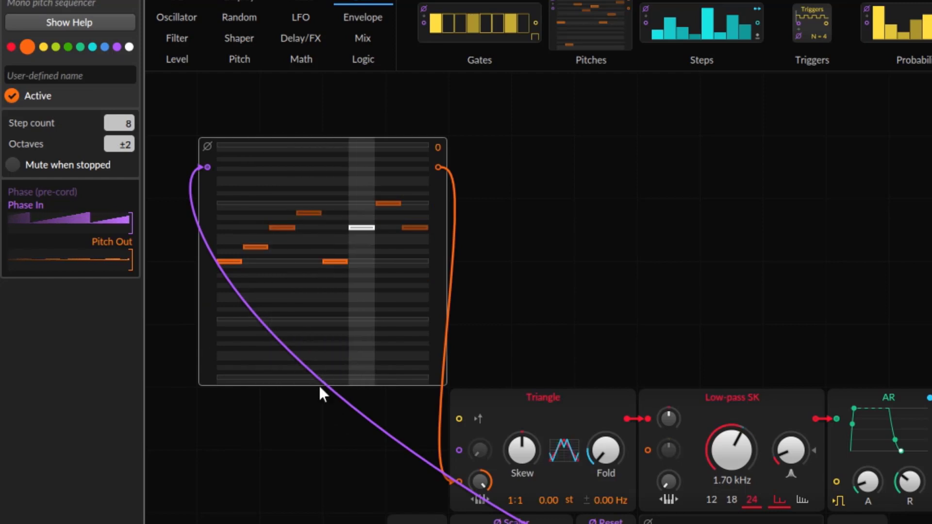
{"action": "left_click_drag", "start_coordinate": [319, 385], "coordinate": [316, 493]}
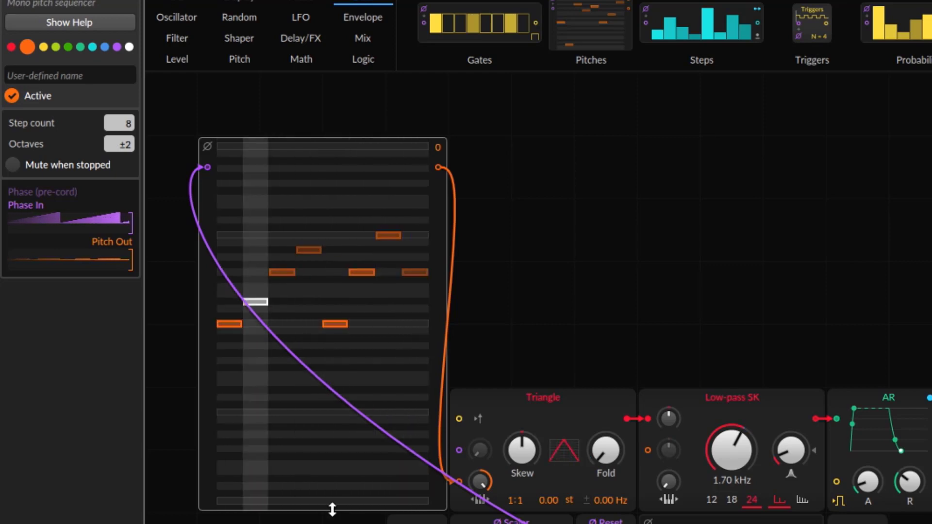
{"action": "left_click_drag", "start_coordinate": [333, 509], "coordinate": [333, 386]}
{"action": "left_click_drag", "start_coordinate": [210, 305], "coordinate": [210, 430]}
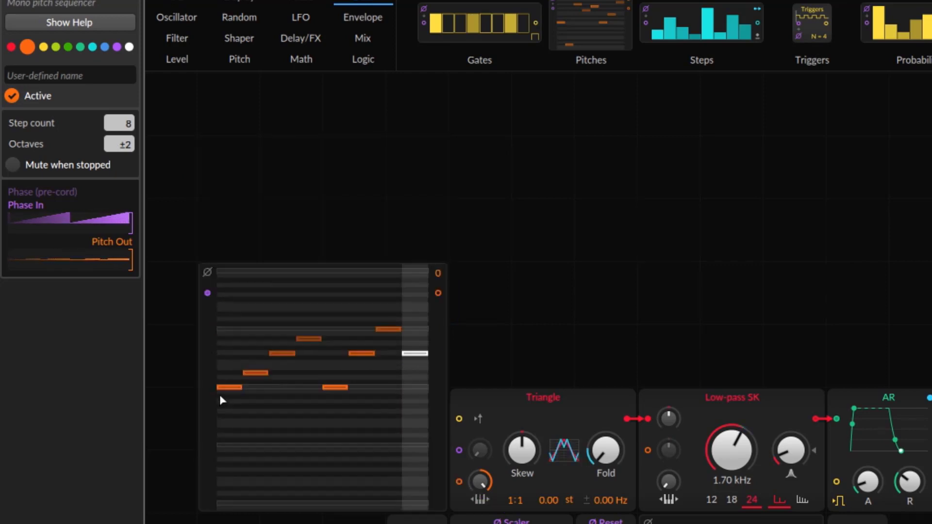
{"action": "left_click_drag", "start_coordinate": [126, 145], "coordinate": [125, 160]}
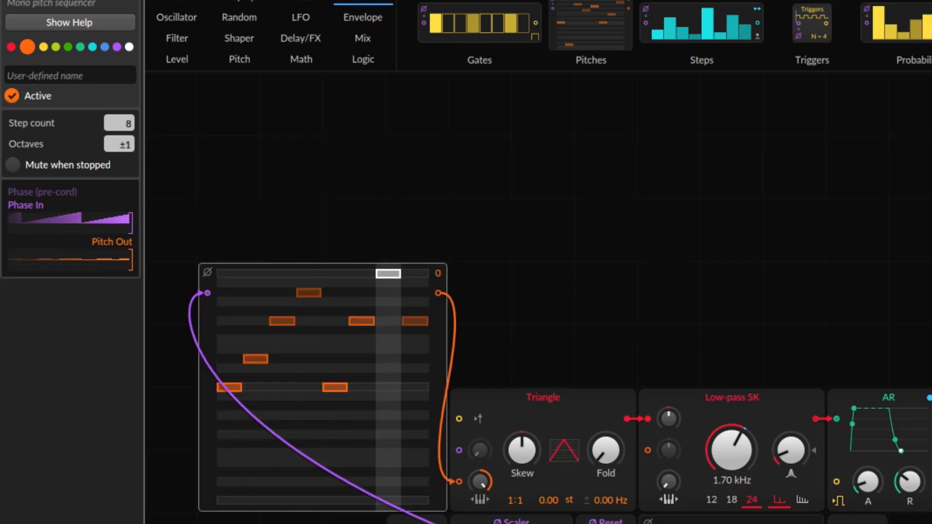
Step: Try step counts of 64 and 2 in Pitches, and return the count to 8
{"action": "scroll", "coordinate": [573, 201], "scroll_direction": "down", "scroll_amount": 3}
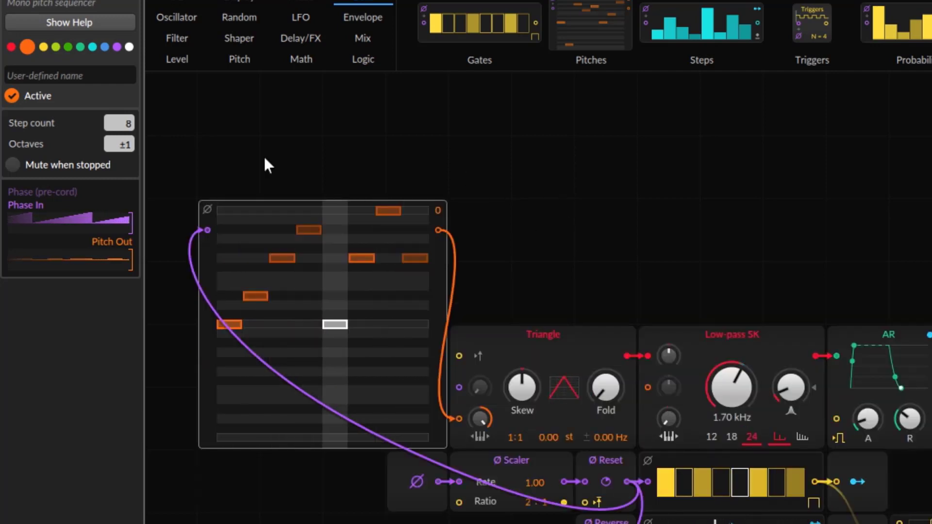
{"action": "left_click_drag", "start_coordinate": [128, 121], "coordinate": [129, 108]}
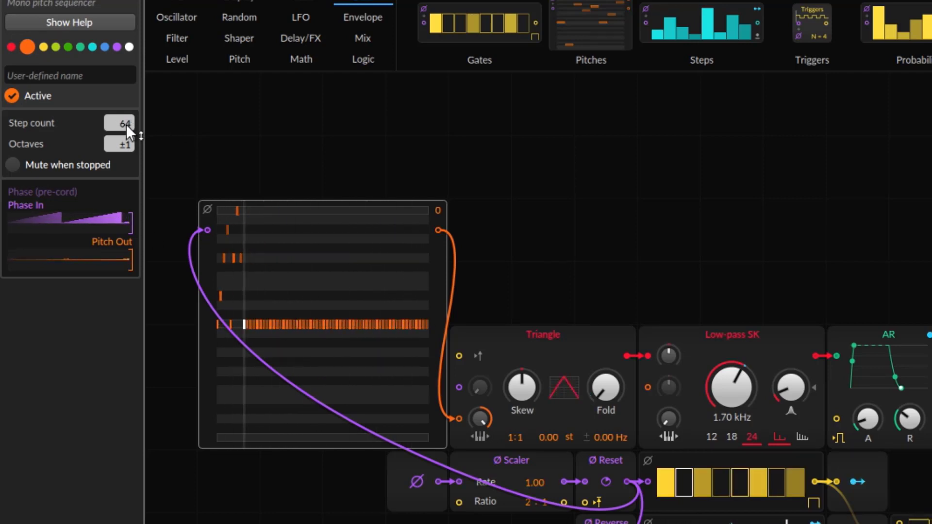
{"action": "left_click_drag", "start_coordinate": [129, 122], "coordinate": [129, 204]}
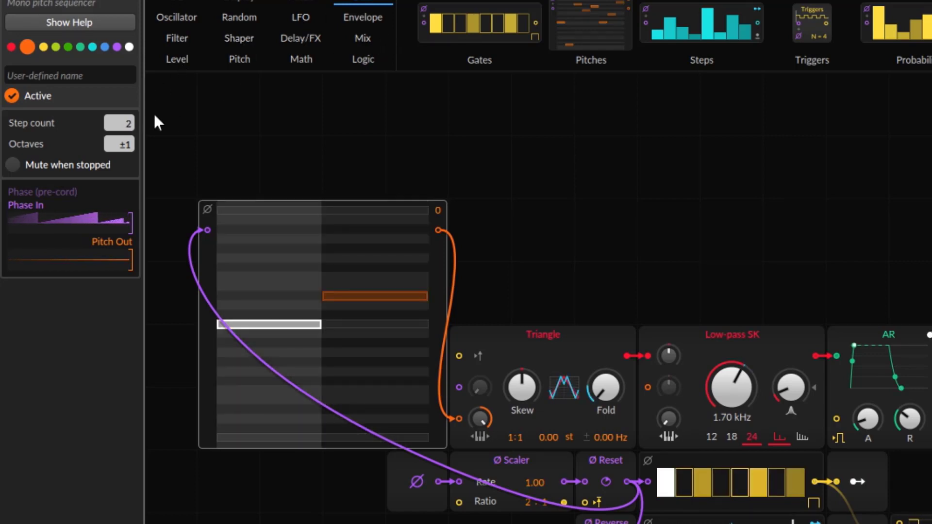
{"action": "left_click_drag", "start_coordinate": [133, 124], "coordinate": [133, 111]}
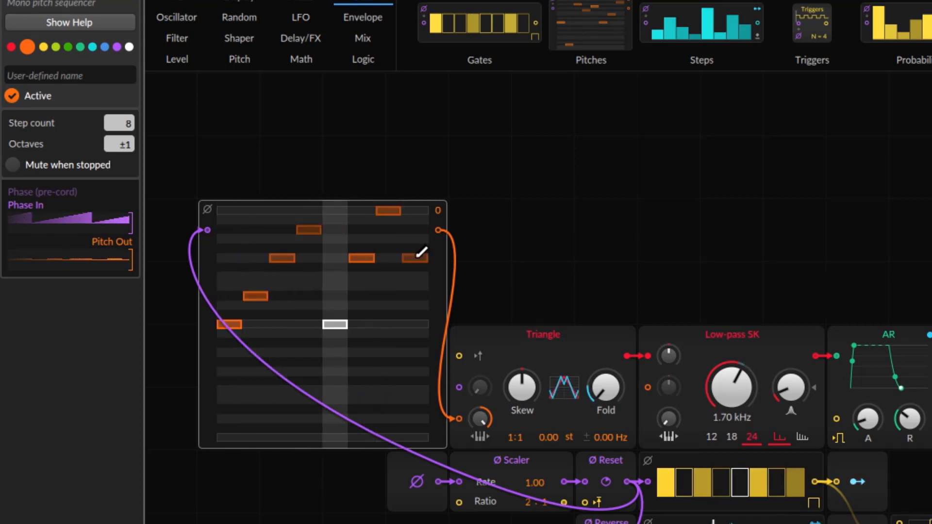
Step: Detune the last Pitches step slightly upward, off the semitone grid
{"action": "left_click_drag", "start_coordinate": [417, 256], "coordinate": [423, 250]}
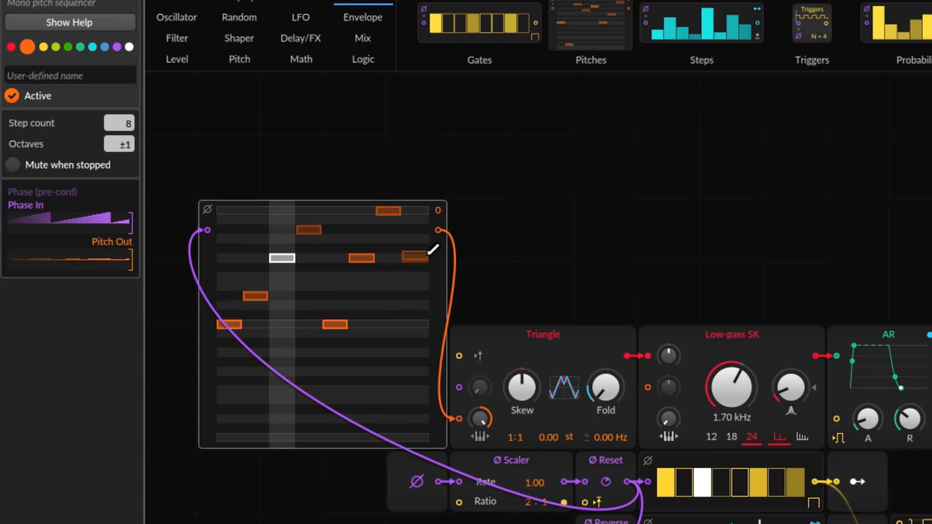
Step: Try in-between pitches on the last Pitches step, and return it to the same semitone as the sixth step
{"action": "left_click_drag", "start_coordinate": [423, 250], "coordinate": [423, 255]}
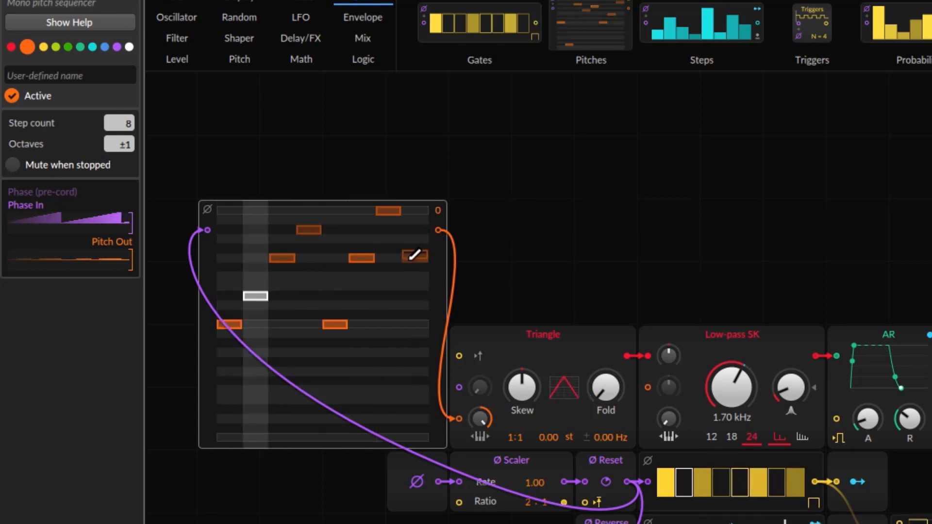
{"action": "left_click", "coordinate": [419, 248]}
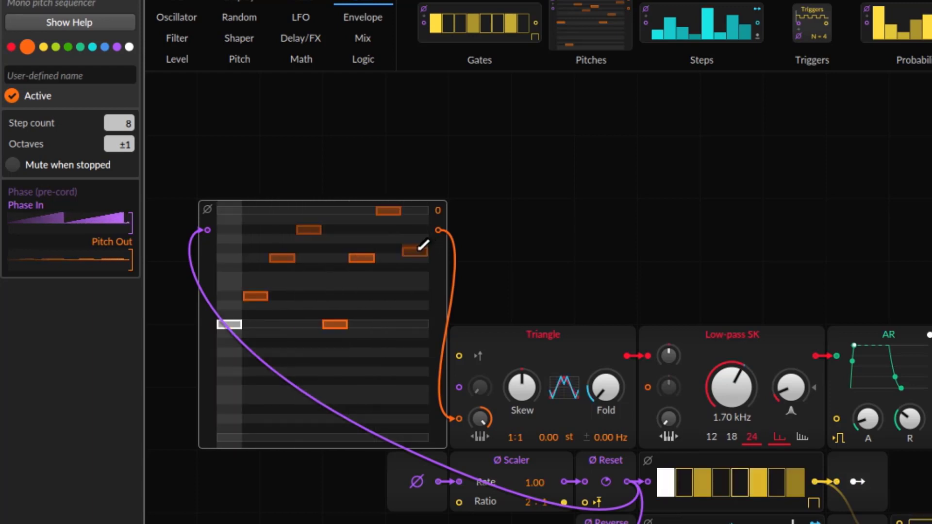
{"action": "left_click_drag", "start_coordinate": [416, 250], "coordinate": [414, 258]}
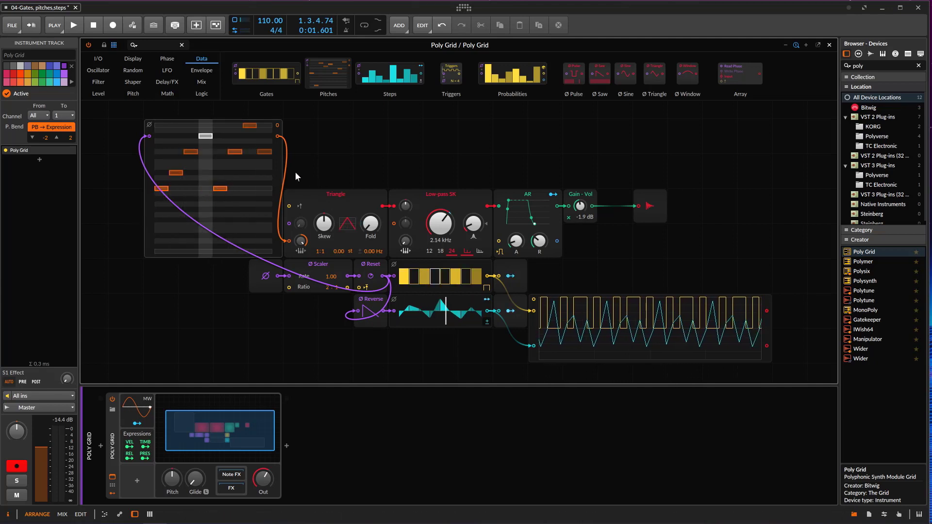
Step: Add a Sine oscillator above the Triangle, connect it to the Triangle's phase modulation input with a small amount, and lower the Triangle's skew
{"action": "left_click", "coordinate": [100, 71]}
{"action": "left_click_drag", "start_coordinate": [367, 73], "coordinate": [381, 143]}
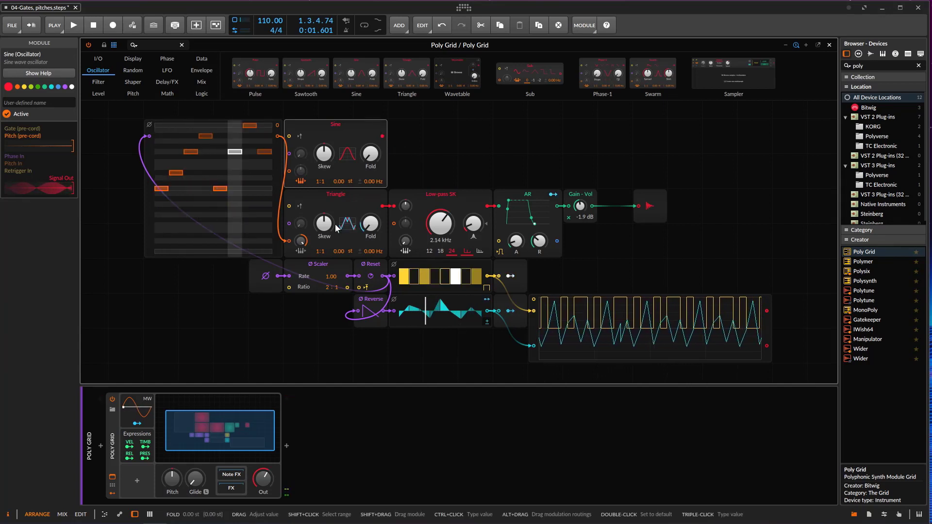
{"action": "left_click_drag", "start_coordinate": [324, 223], "coordinate": [324, 215]}
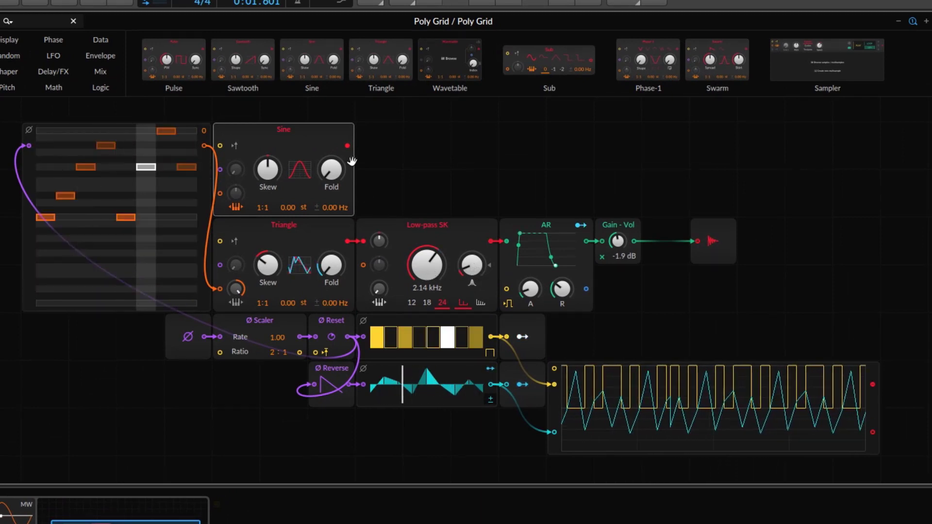
{"action": "left_click_drag", "start_coordinate": [347, 146], "coordinate": [238, 263]}
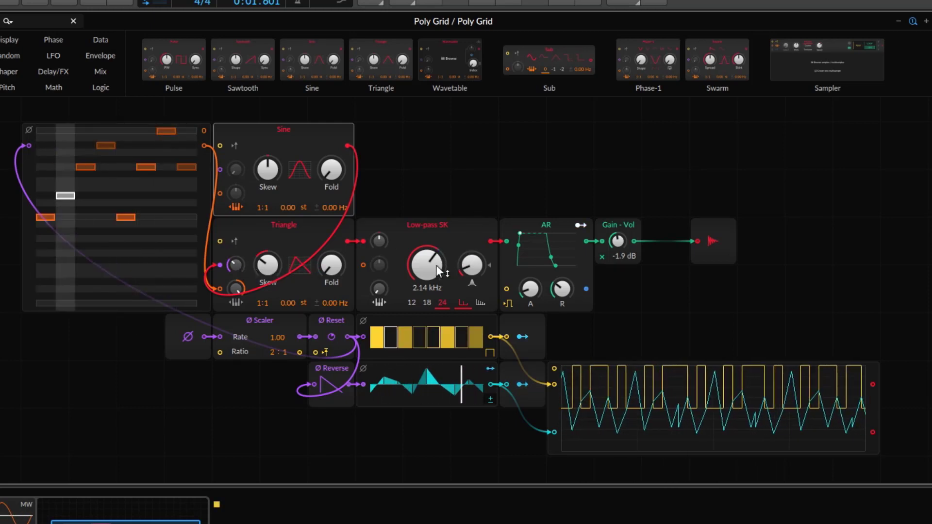
{"action": "left_click_drag", "start_coordinate": [236, 265], "coordinate": [236, 267]}
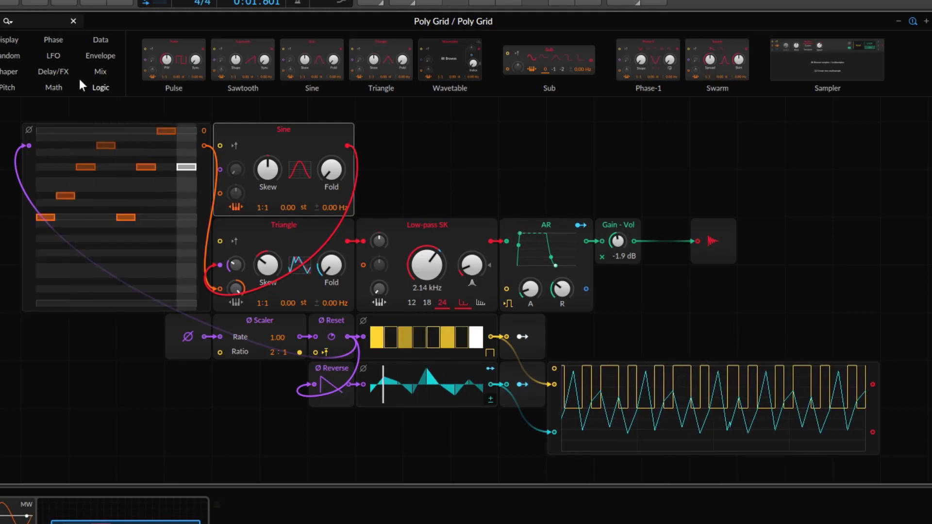
Step: Add an LFO above the AR envelope and let it modulate the Low-pass SK resonance by +0.293
{"action": "left_click", "coordinate": [49, 58]}
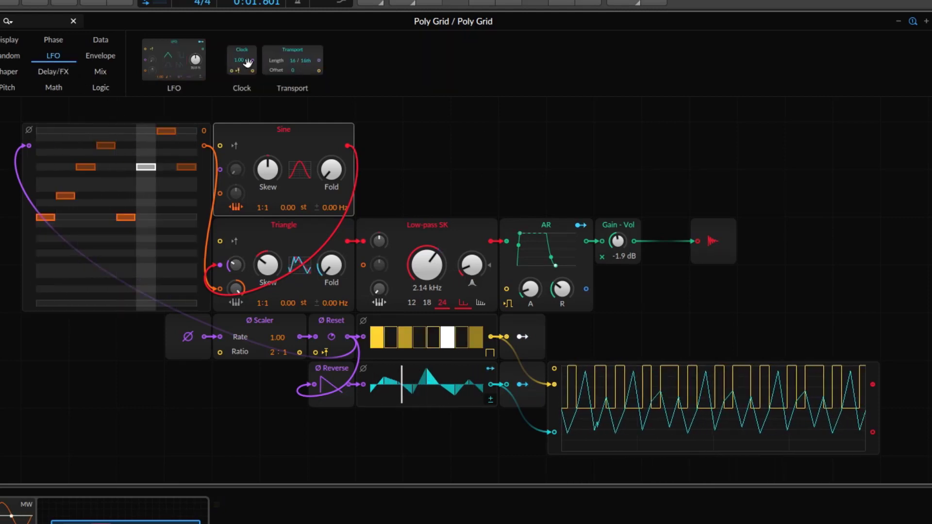
{"action": "left_click_drag", "start_coordinate": [173, 59], "coordinate": [618, 218]}
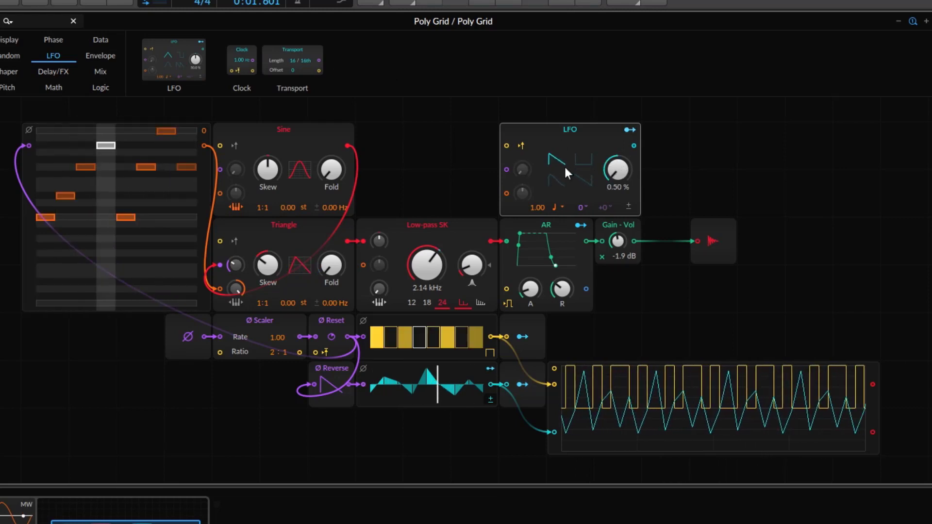
{"action": "left_click", "coordinate": [630, 129]}
{"action": "mouse_move", "coordinate": [482, 267]}
{"action": "left_mouse_down"}
{"action": "mouse_move", "coordinate": [482, 246]}
{"action": "mouse_move", "coordinate": [474, 263]}
{"action": "left_mouse_up"}
{"action": "left_click", "coordinate": [631, 131]}
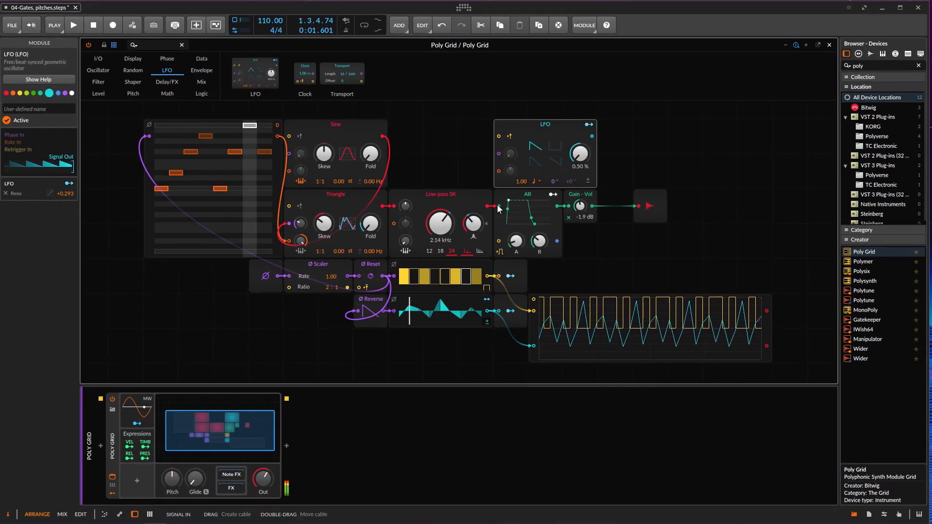
Step: Find the Delay-2 and Reverb effects in the device browser and add them in that order after the Poly Grid
{"action": "left_click", "coordinate": [645, 222]}
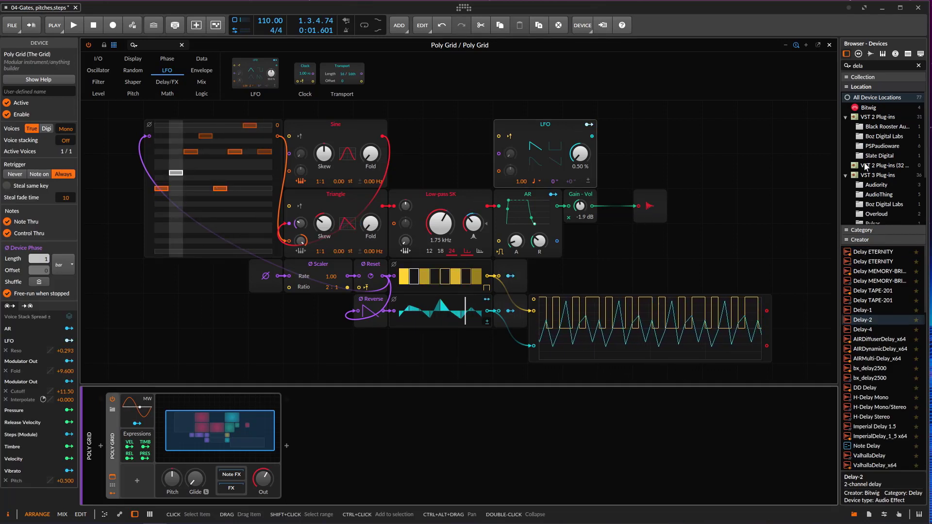
{"action": "left_click_drag", "start_coordinate": [882, 319], "coordinate": [439, 430]}
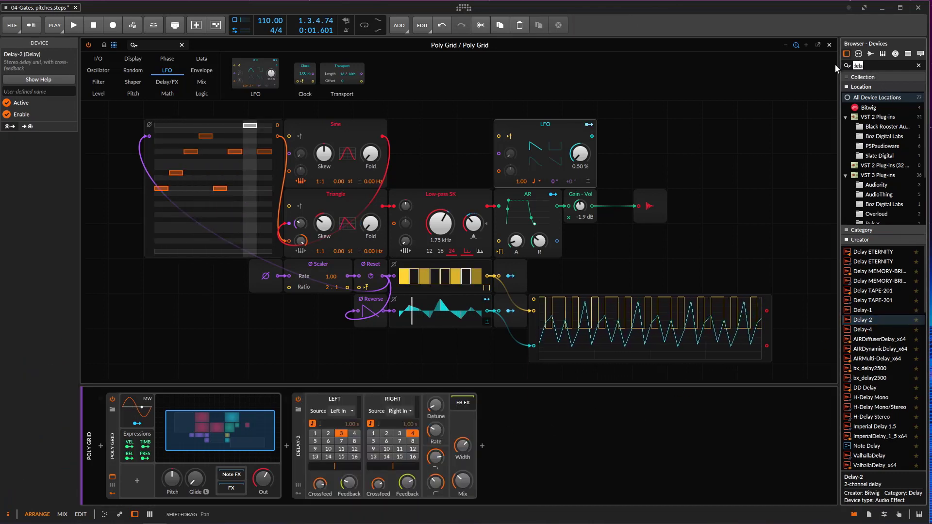
{"action": "type", "text": "reve"}
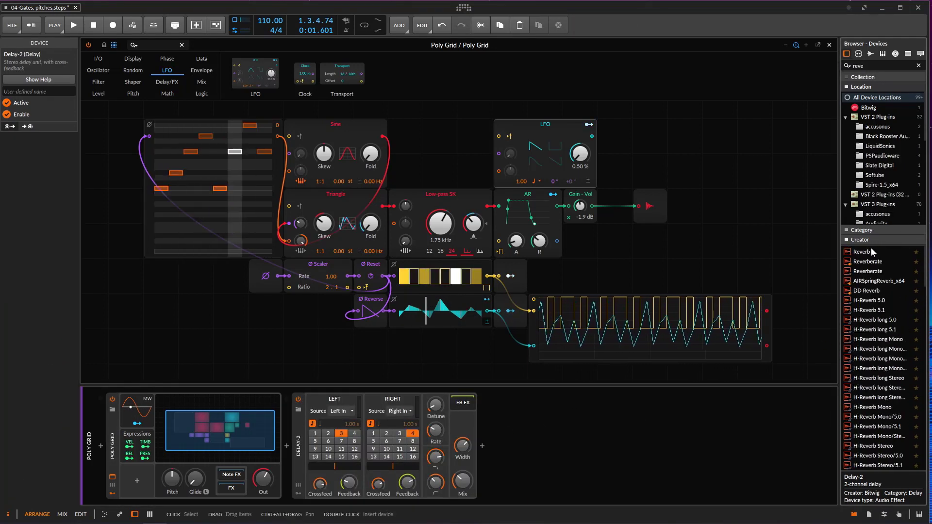
{"action": "left_click_drag", "start_coordinate": [870, 251], "coordinate": [578, 420]}
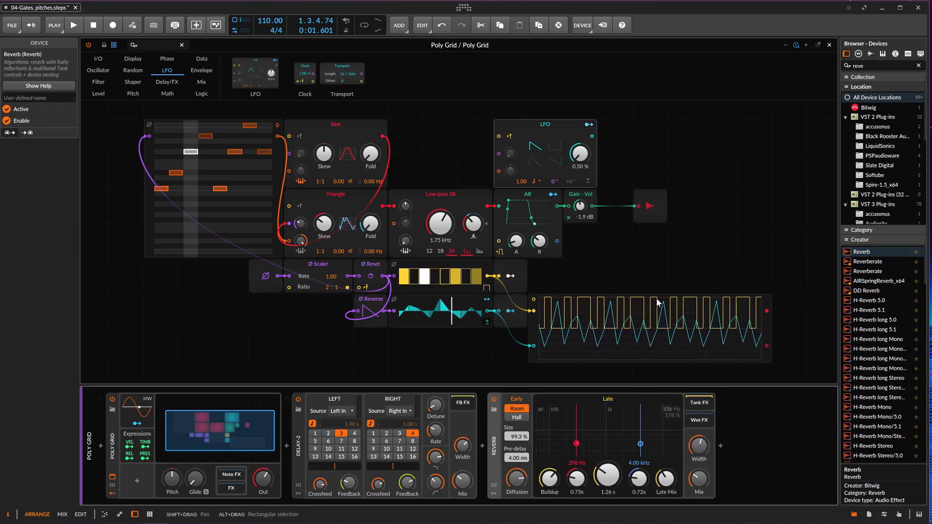
Step: Compare the sound with Delay-2 and Reverb disabled and enabled again, and fine-tune the Reverb's mix
{"action": "left_click", "coordinate": [297, 399]}
{"action": "left_click", "coordinate": [497, 399]}
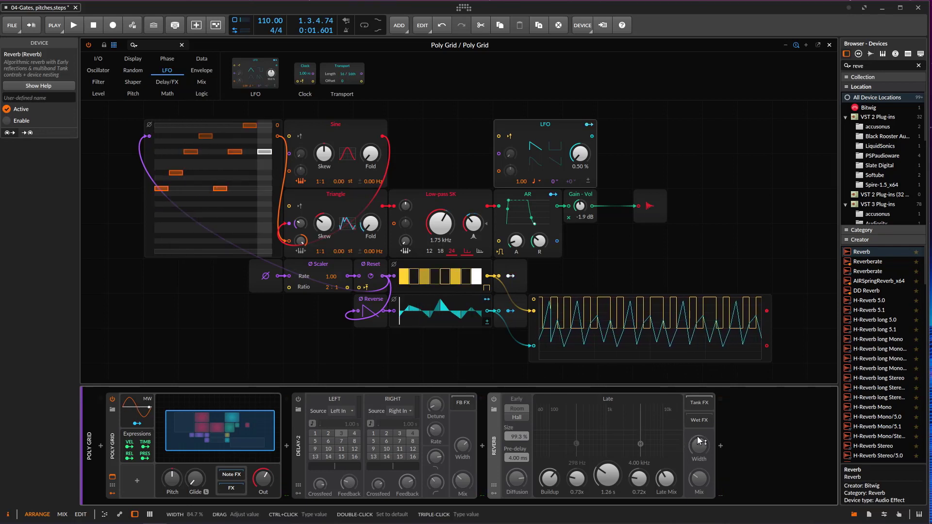
{"action": "left_click", "coordinate": [299, 399]}
{"action": "left_click", "coordinate": [493, 399]}
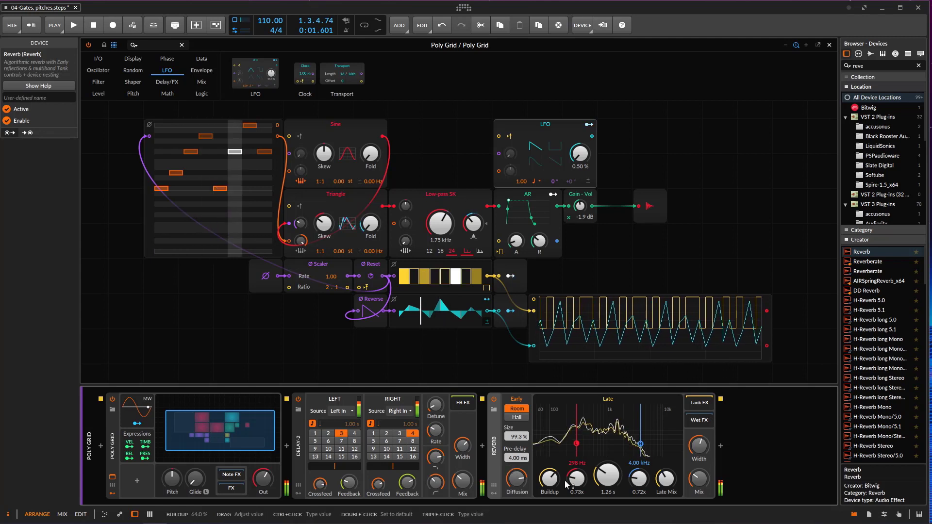
{"action": "left_click_drag", "start_coordinate": [701, 482], "coordinate": [702, 482]}
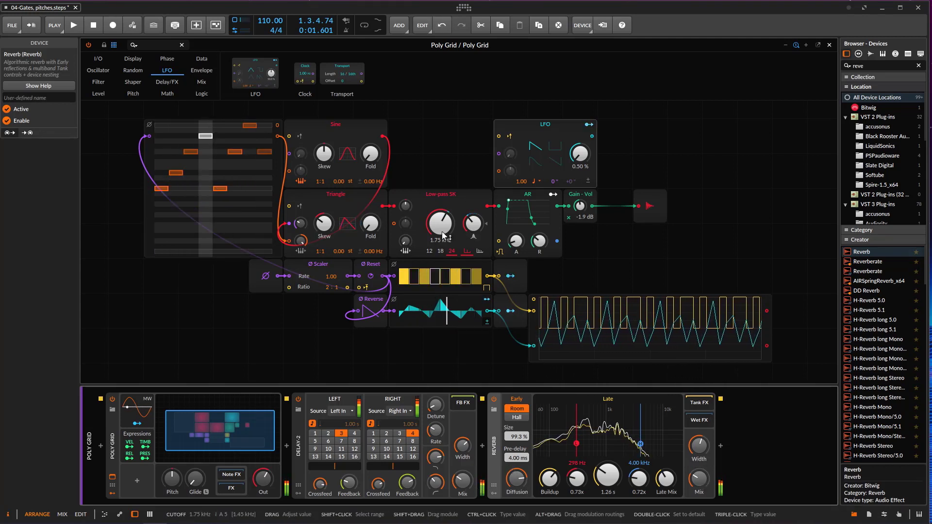
Step: Sweep the Low-pass SK cutoff up to about 13 kHz and back down, leaving it at 196 Hz
{"action": "left_click_drag", "start_coordinate": [443, 231], "coordinate": [442, 227]}
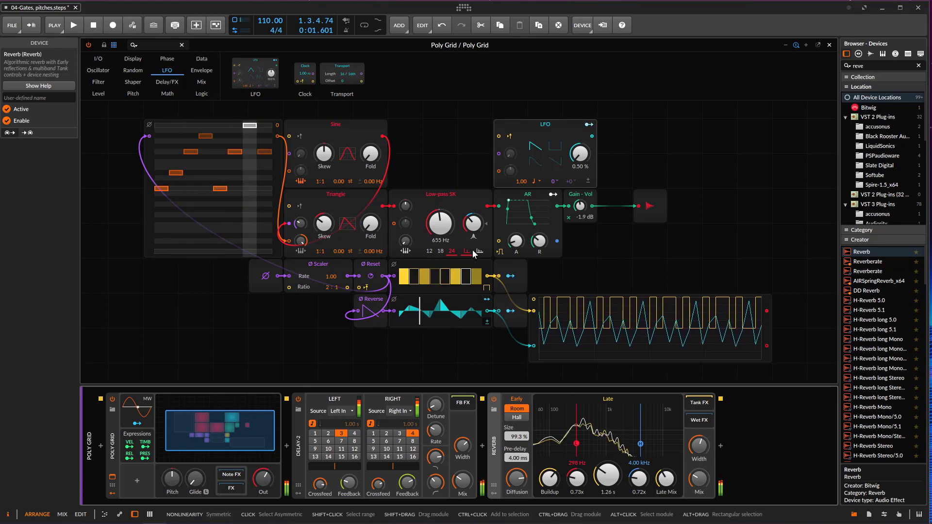
{"action": "left_click_drag", "start_coordinate": [440, 226], "coordinate": [441, 219]}
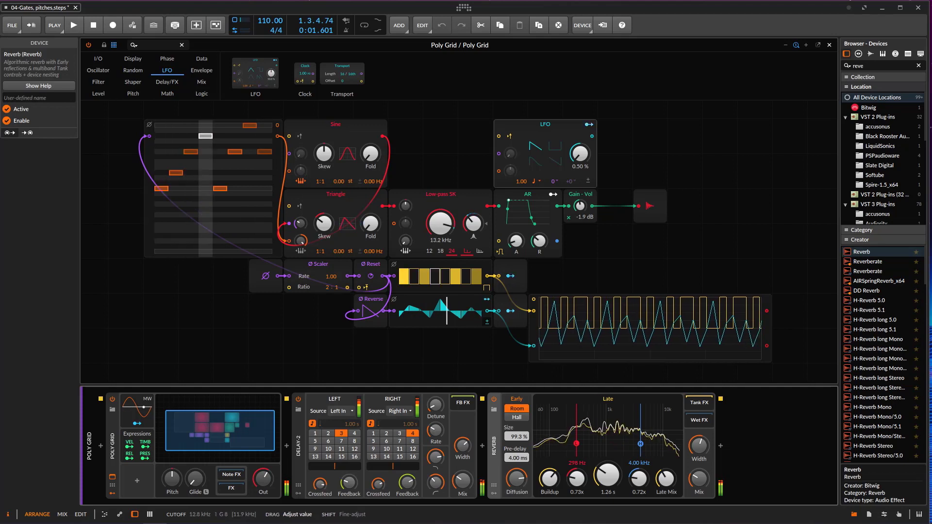
{"action": "left_click_drag", "start_coordinate": [440, 224], "coordinate": [441, 229]}
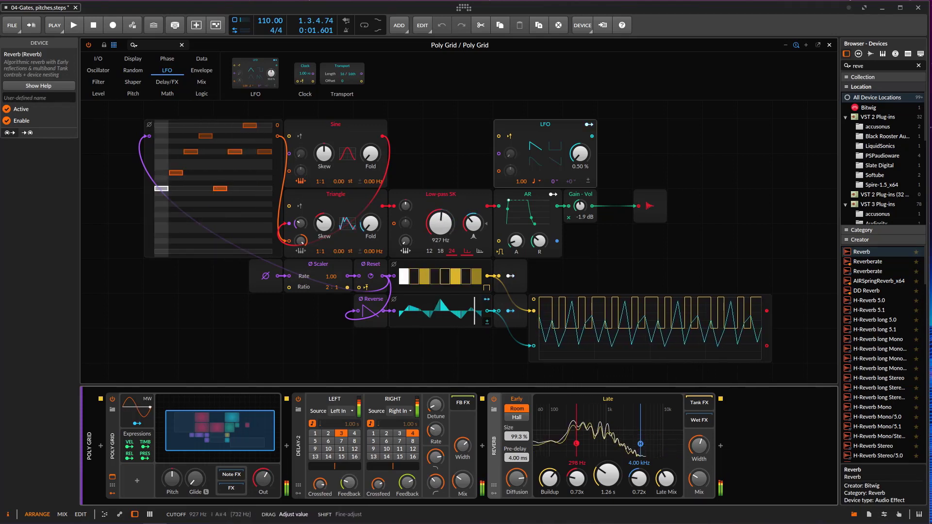
{"action": "left_click_drag", "start_coordinate": [440, 223], "coordinate": [440, 230]}
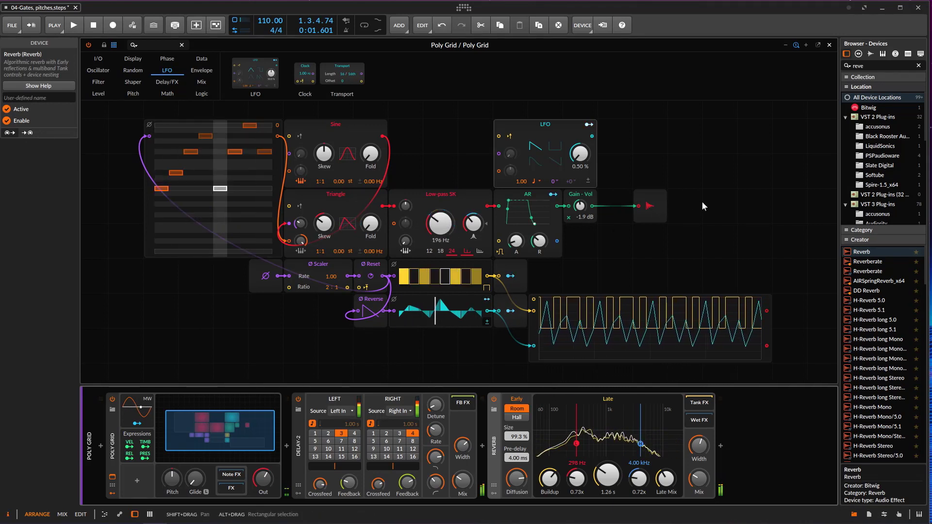